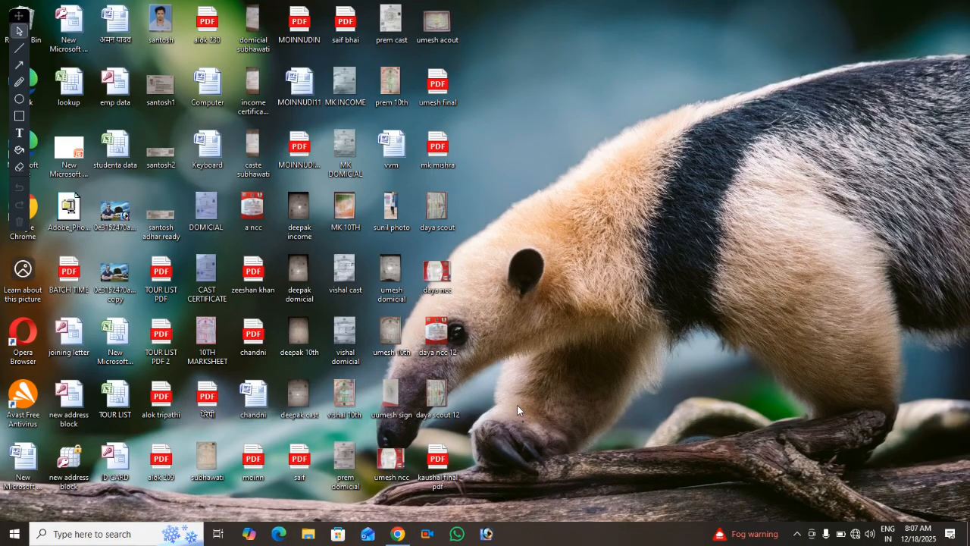
- Open Microsoft Word with a blank document and move the floating annotation toolbar clear of the ribbon
double_click(125, 33)
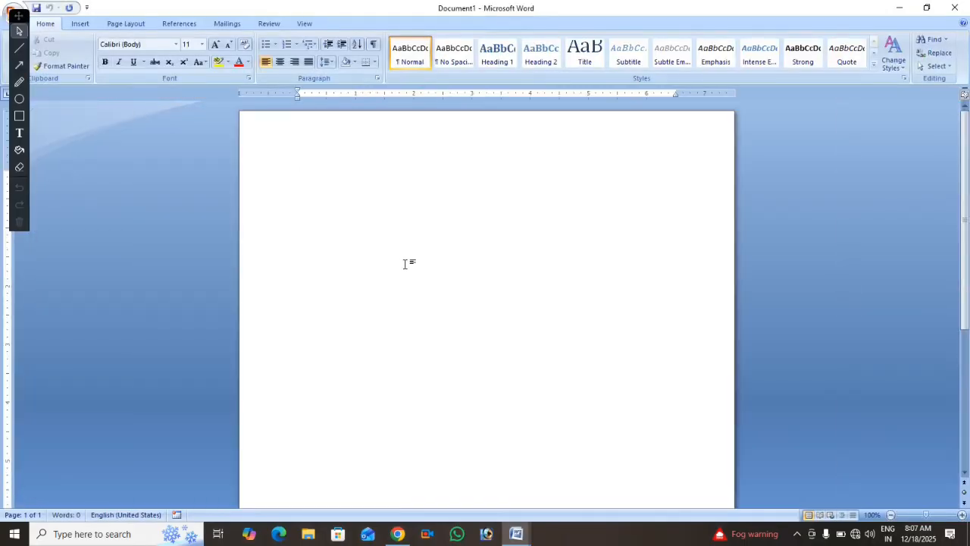
mouse_move(19, 16)
mouse_down()
mouse_move(556, 144)
mouse_move(851, 146)
mouse_move(879, 134)
mouse_up()
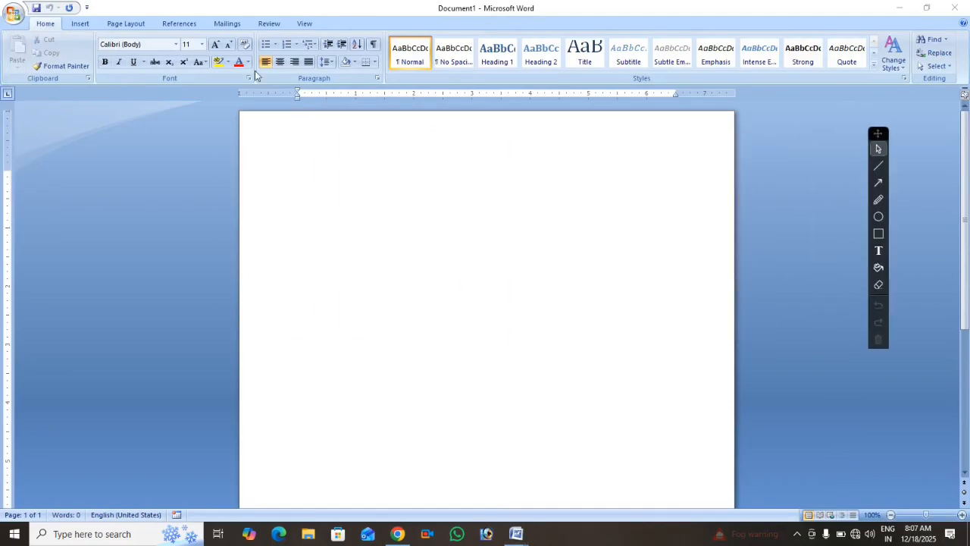
- Look over the Popular and Display settings in Word Options, leaving them as they are
click(14, 15)
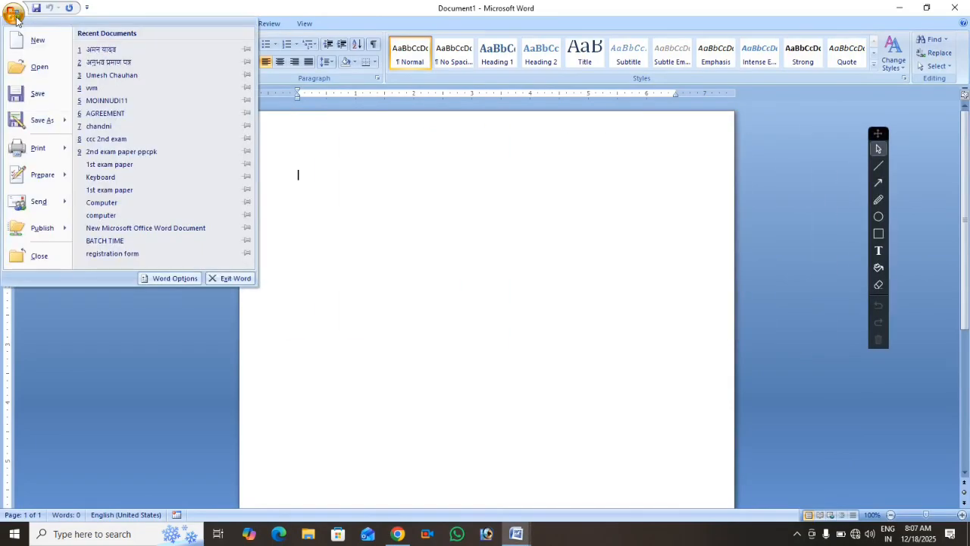
click(176, 279)
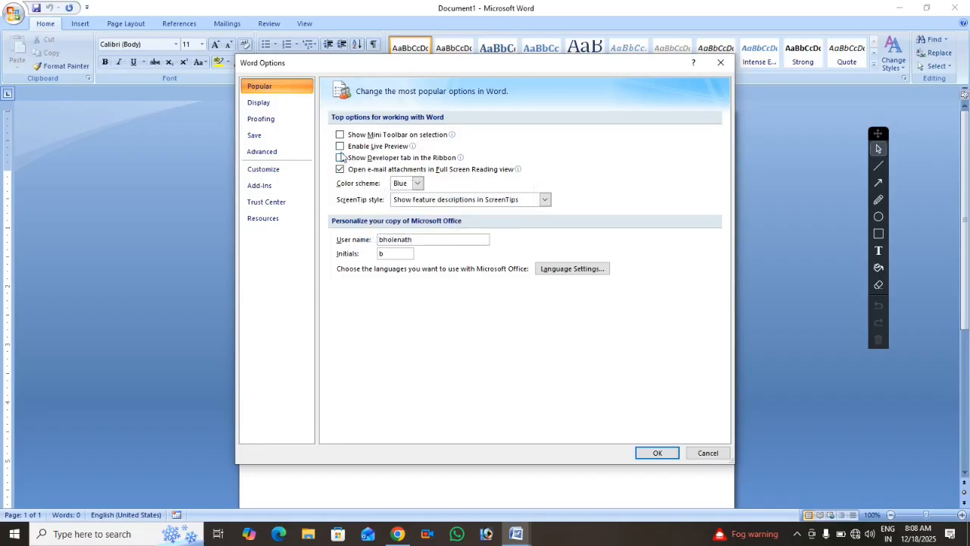
click(258, 103)
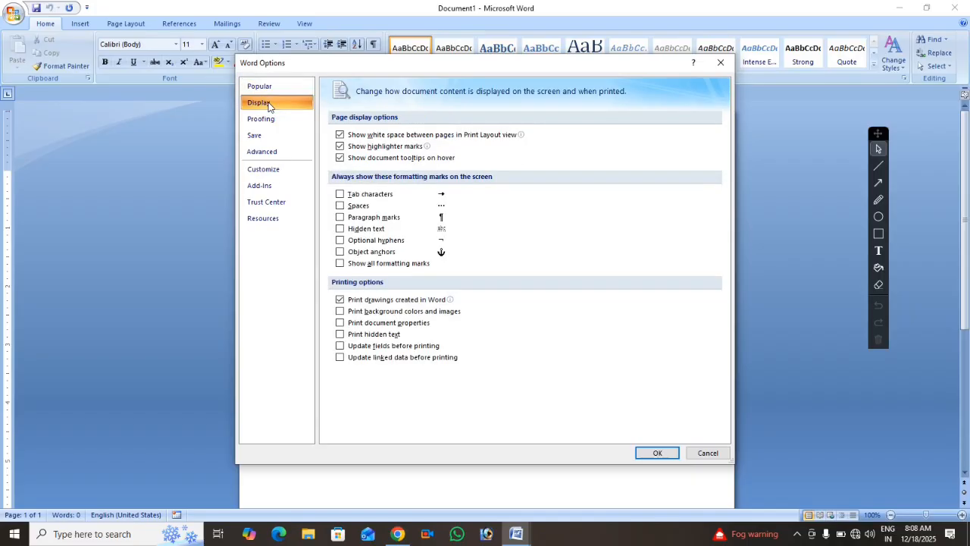
click(721, 65)
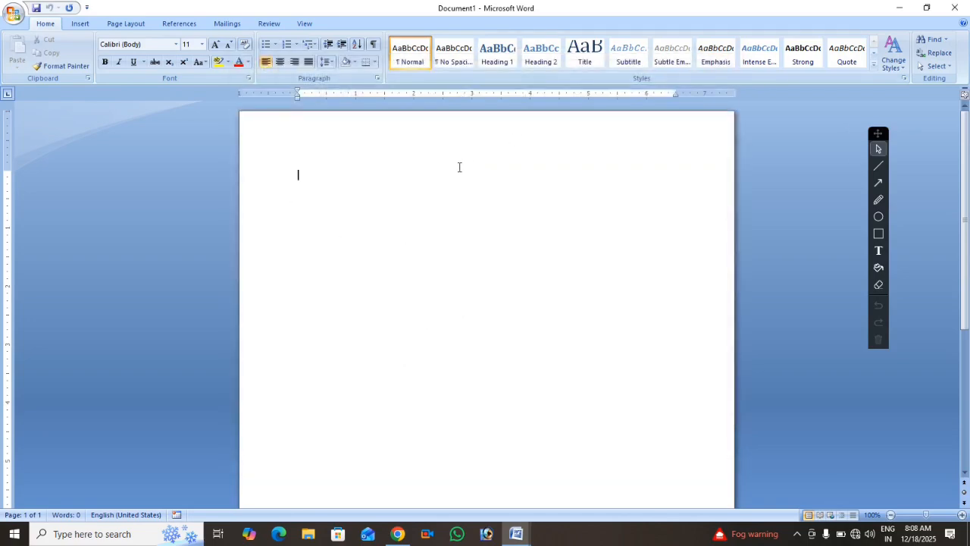
- Fill the blank document with sample paragraphs using =rand()
text(=ran)
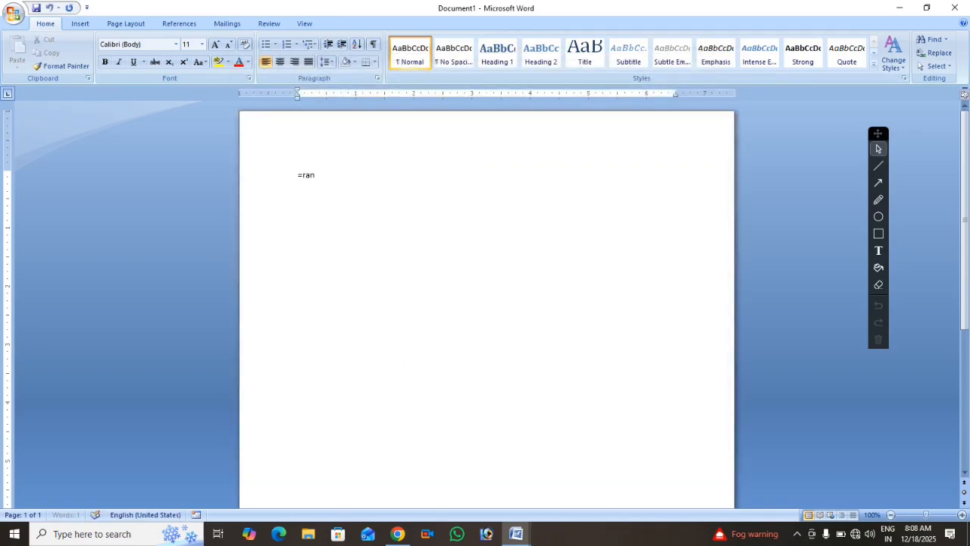
text(d())
key(Return)
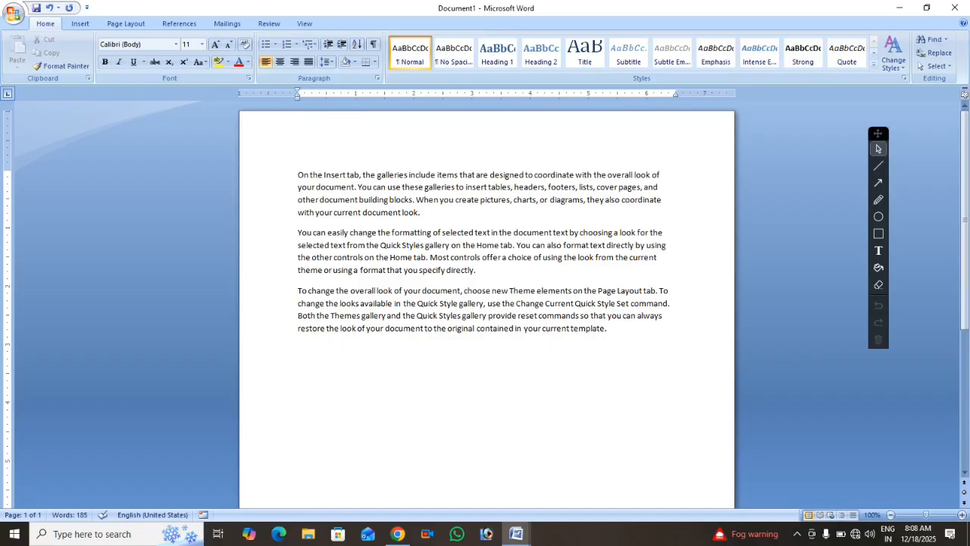
- Increase the font size of all the sample text to 13
key(ctrl+a)
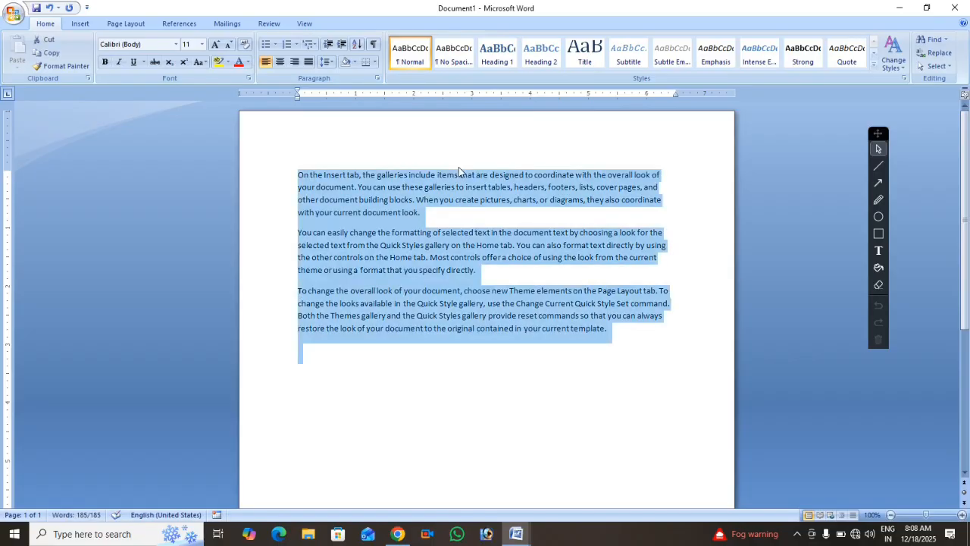
key(ctrl+bracketright)
key(ctrl+bracketright)
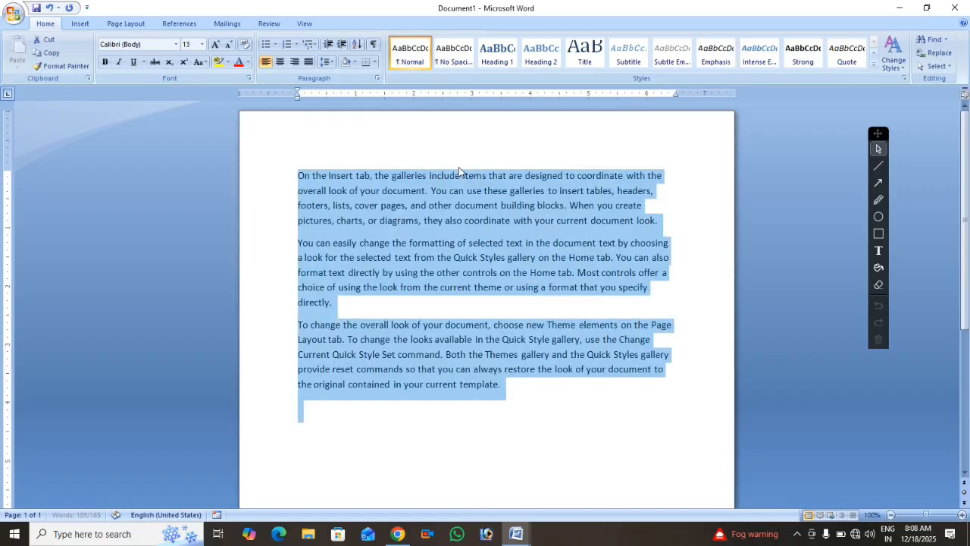
click(381, 322)
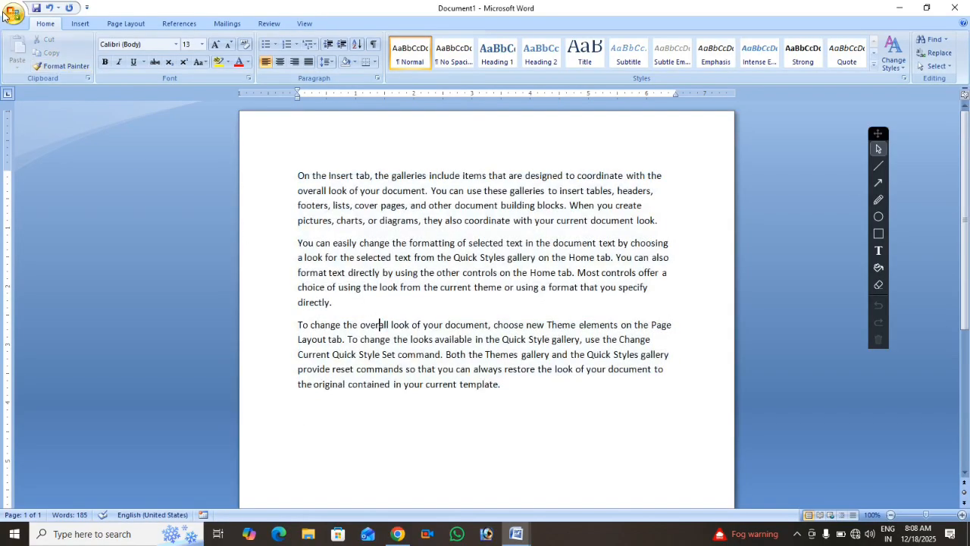
- Review the page display options on the Display page of Word Options and leave without changes
click(6, 15)
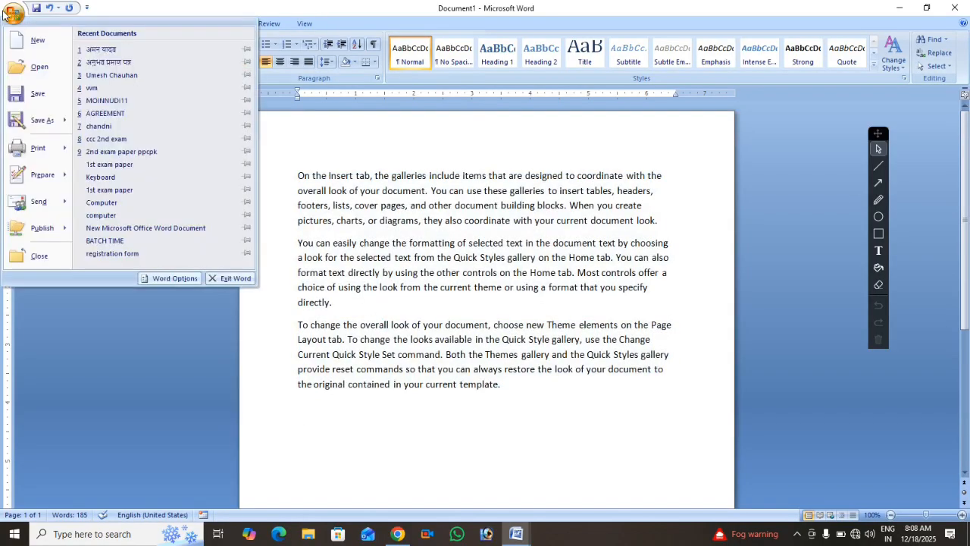
click(162, 281)
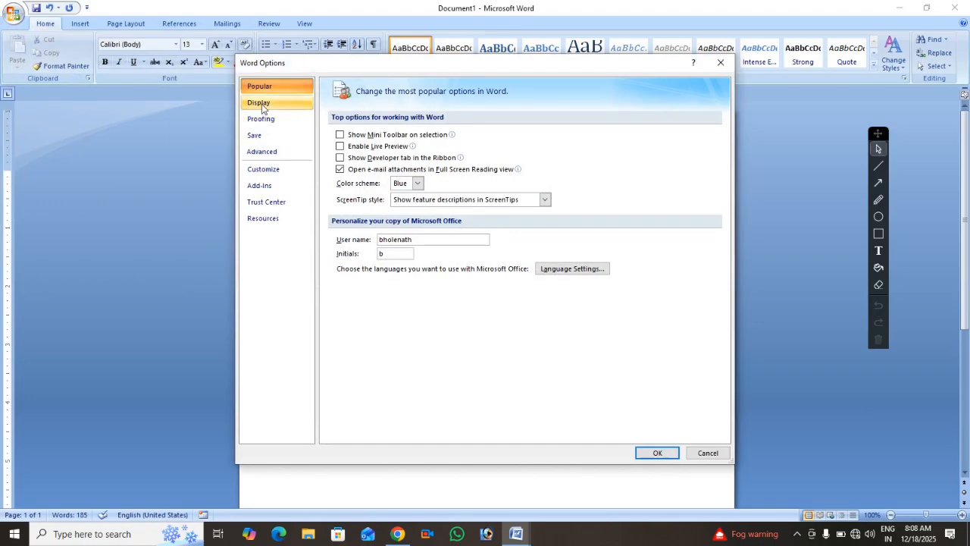
click(260, 104)
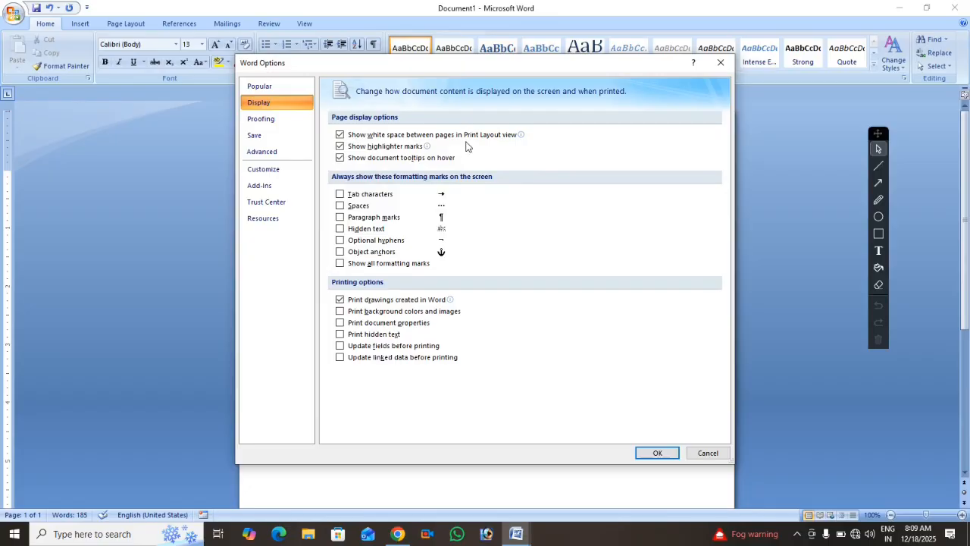
key(Escape)
- Copy all the sample text and paste it repeatedly at the end until the document runs to three pages
ctrl+scroll(466, 146, down, 4)
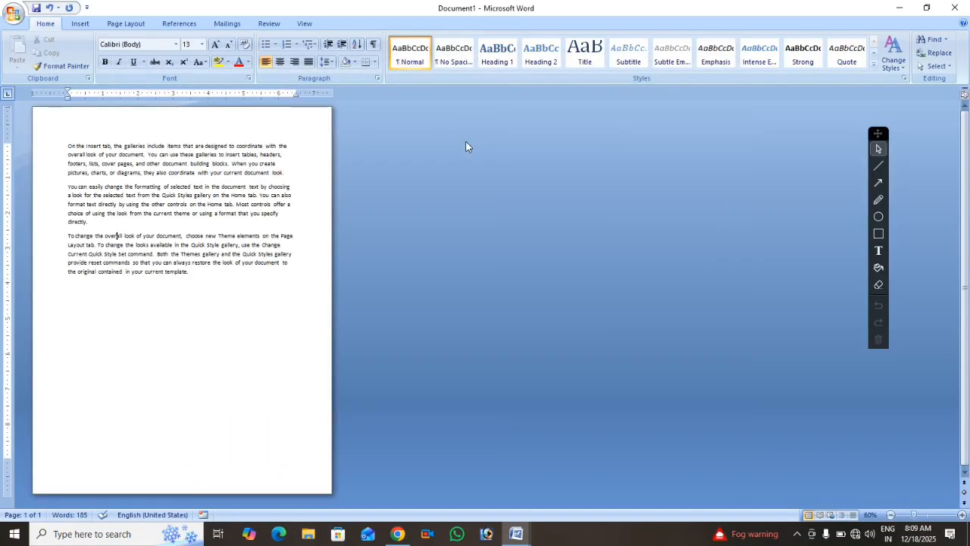
key(ctrl+a)
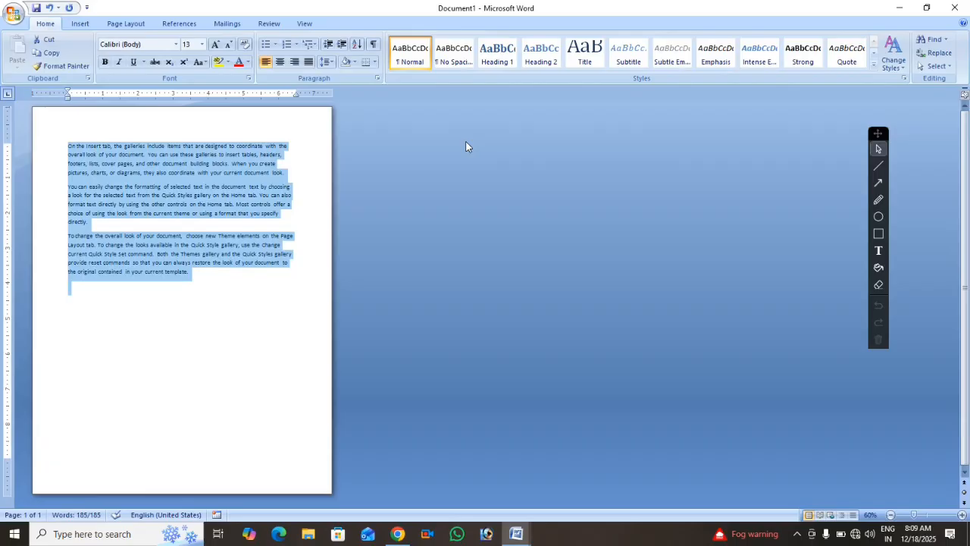
key(ctrl+c)
key(Right)
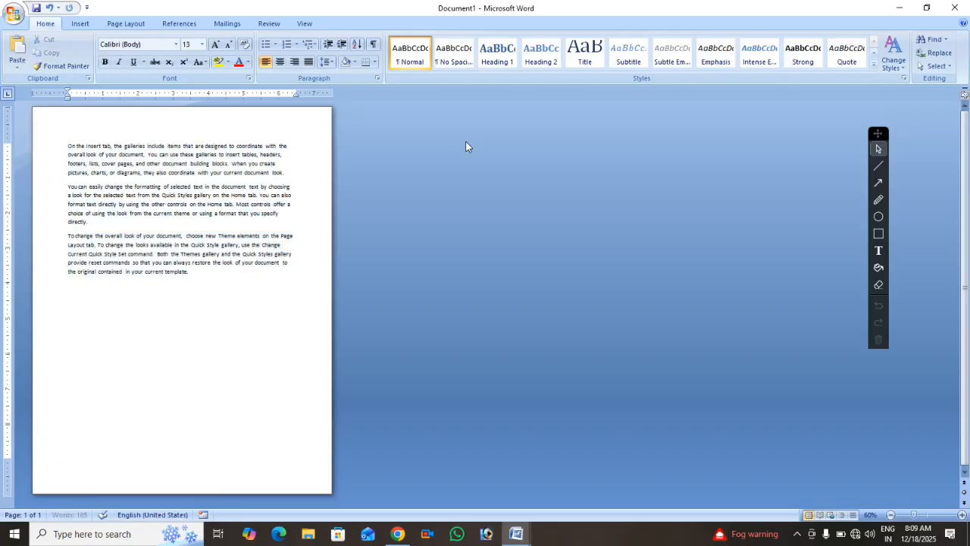
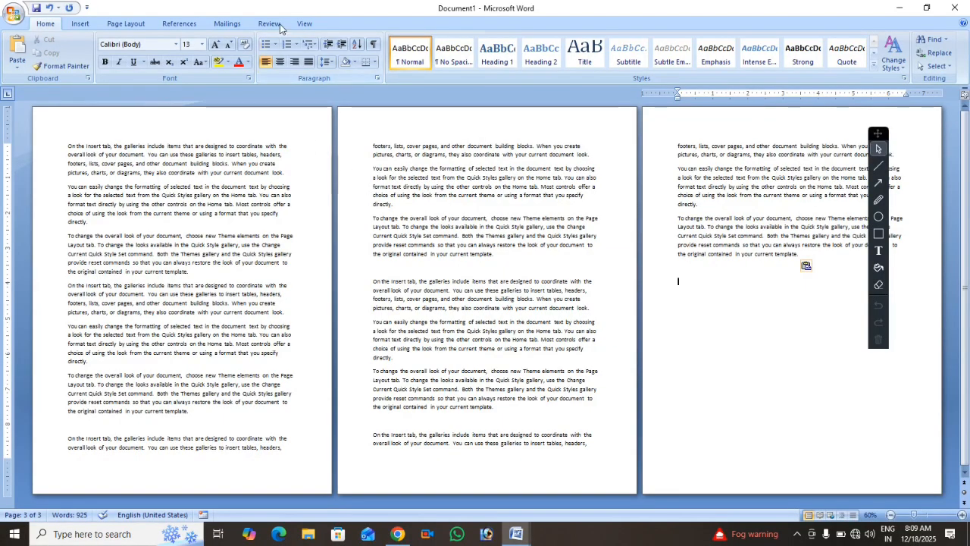
- Turn off showing white space between pages in Print Layout view and inspect the boundary between the pages
click(304, 24)
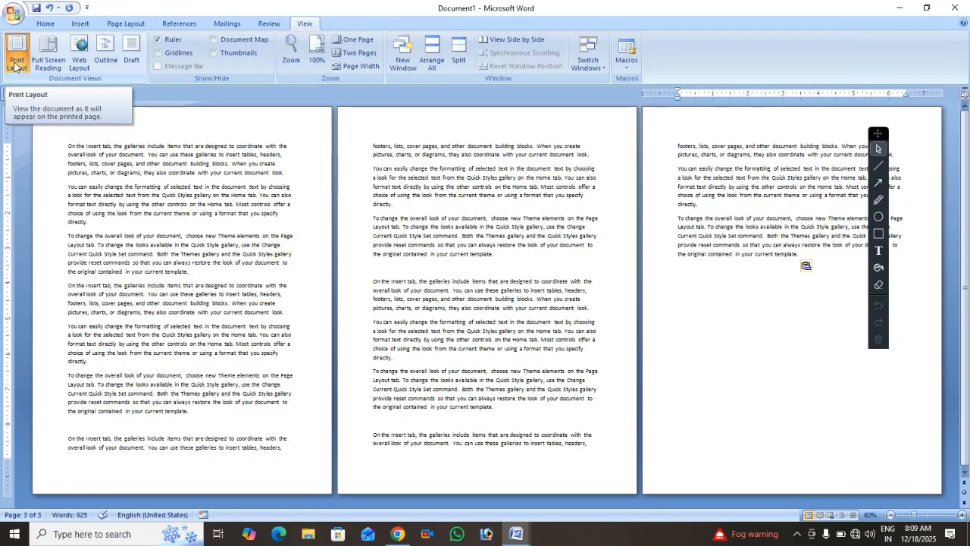
click(46, 24)
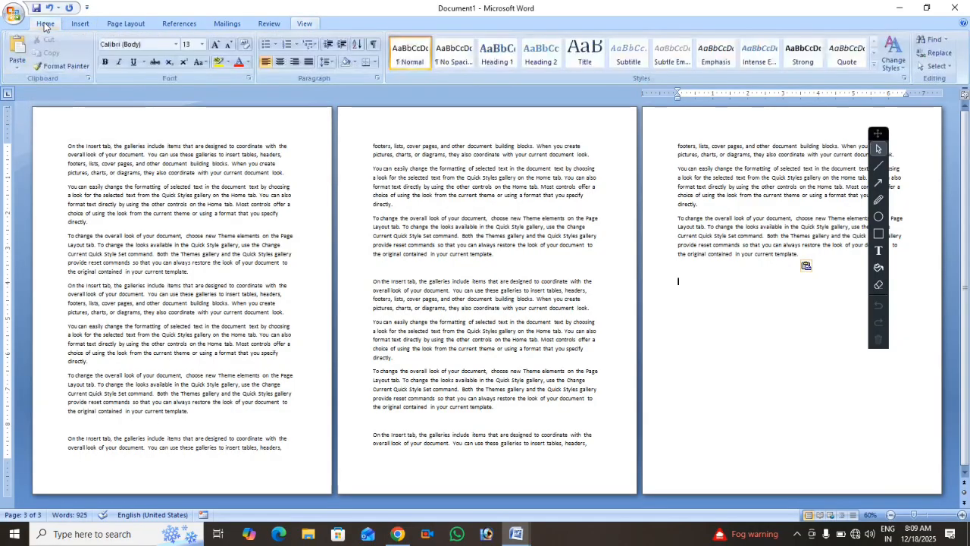
click(13, 16)
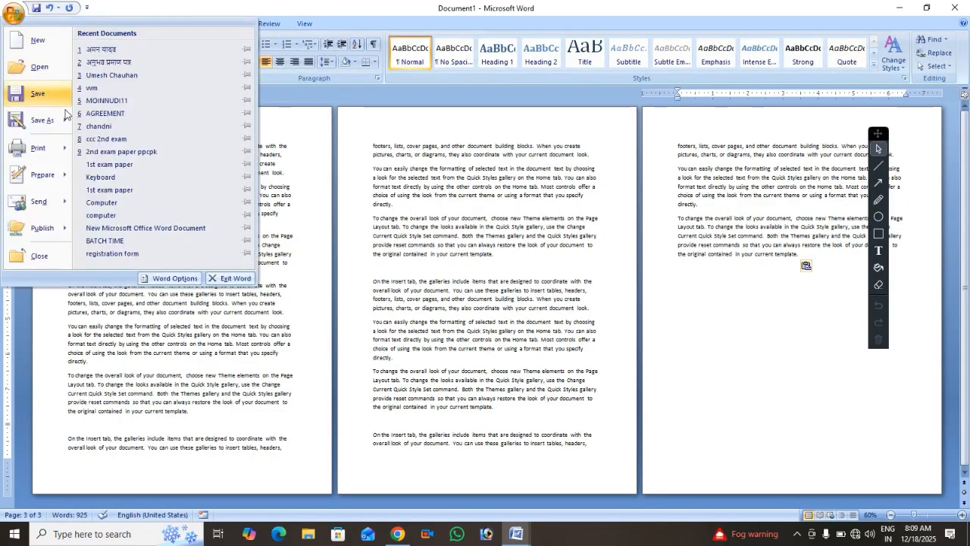
click(170, 278)
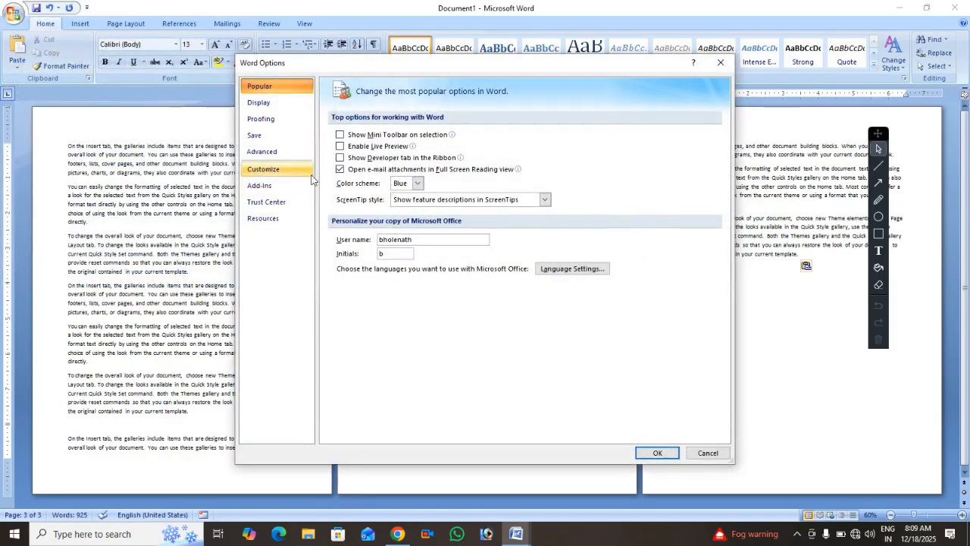
click(259, 102)
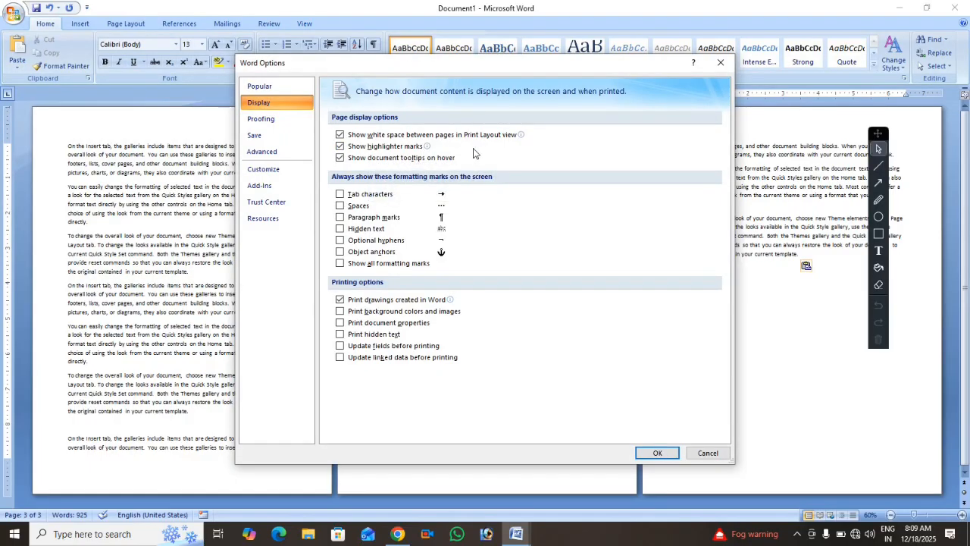
click(339, 134)
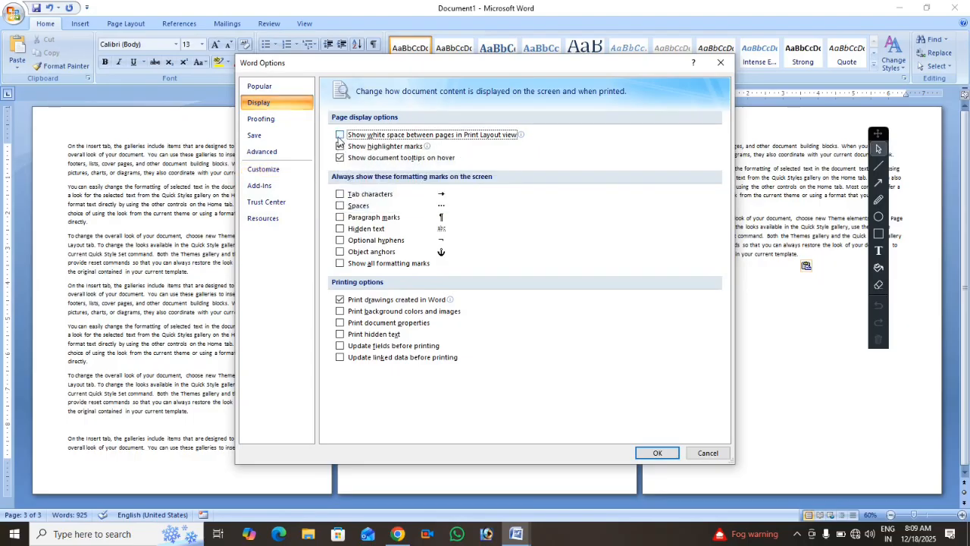
click(655, 453)
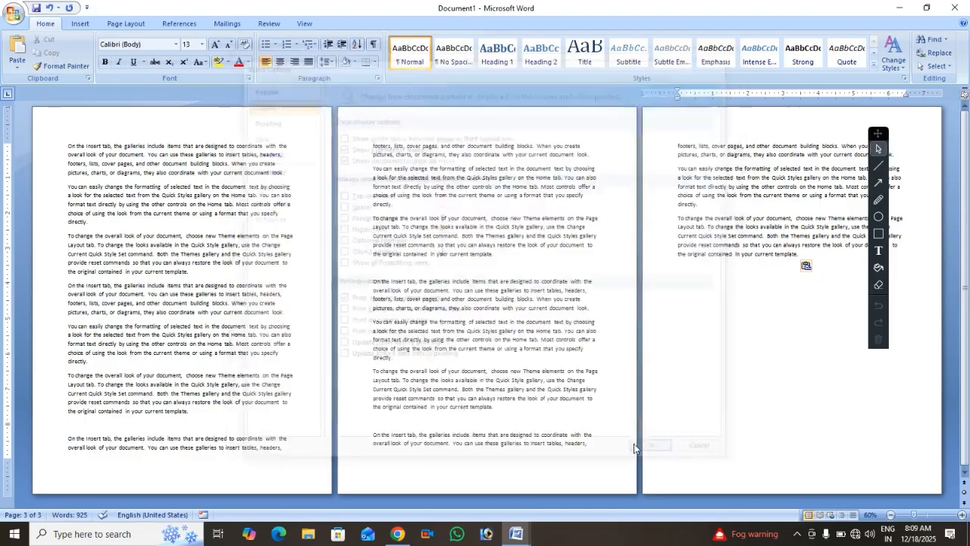
scroll(460, 378, up, 5)
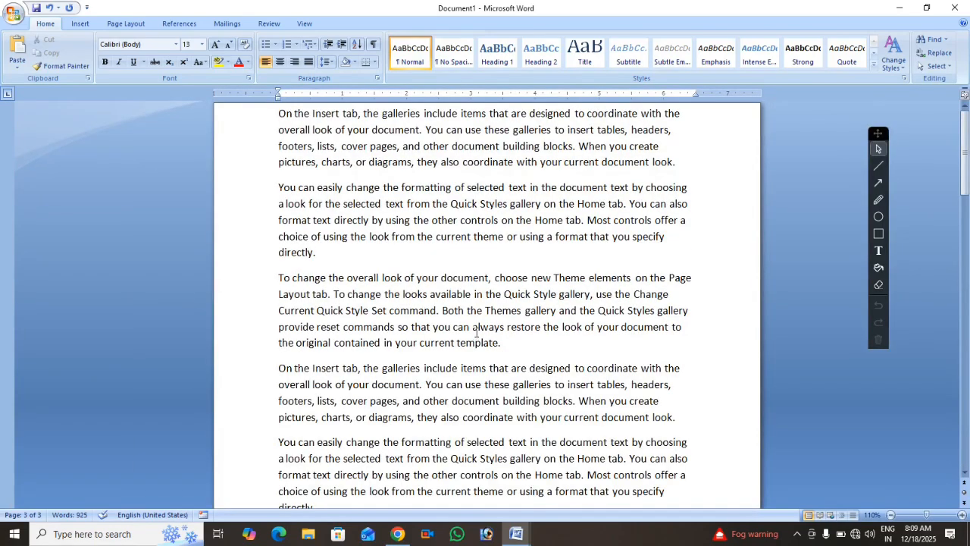
scroll(475, 332, down, 3)
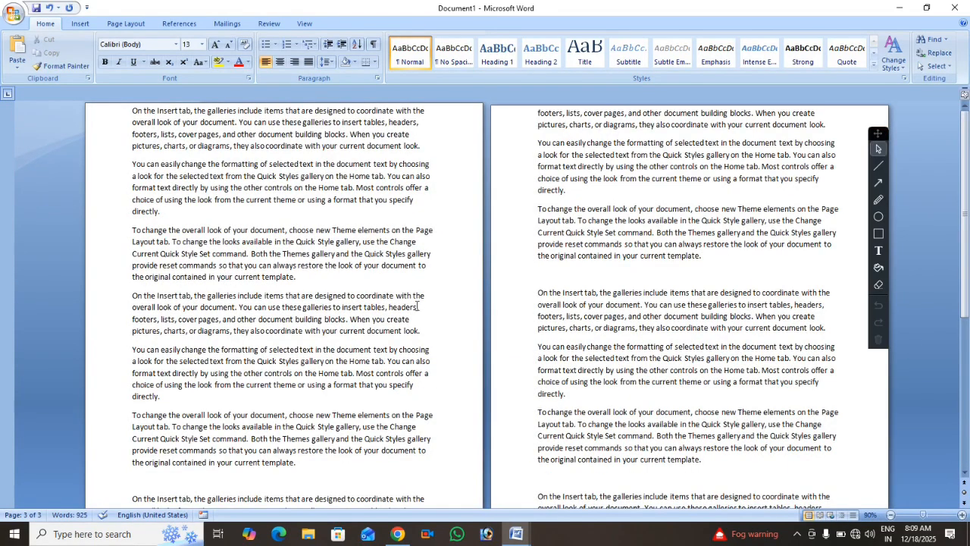
scroll(419, 303, up, 2)
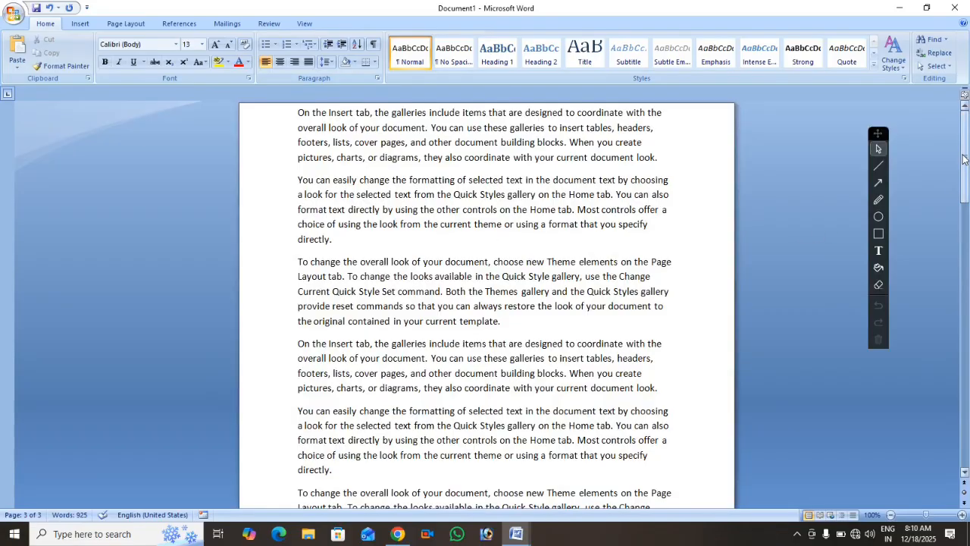
drag(964, 159, 961, 250)
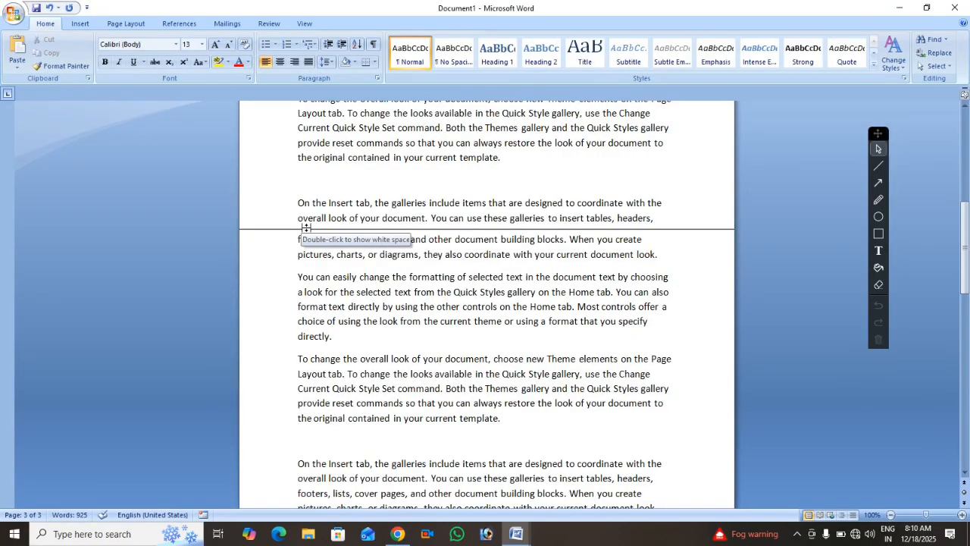
- Re-enable showing white space between pages in Print Layout view through the Word display options
click(13, 14)
click(179, 278)
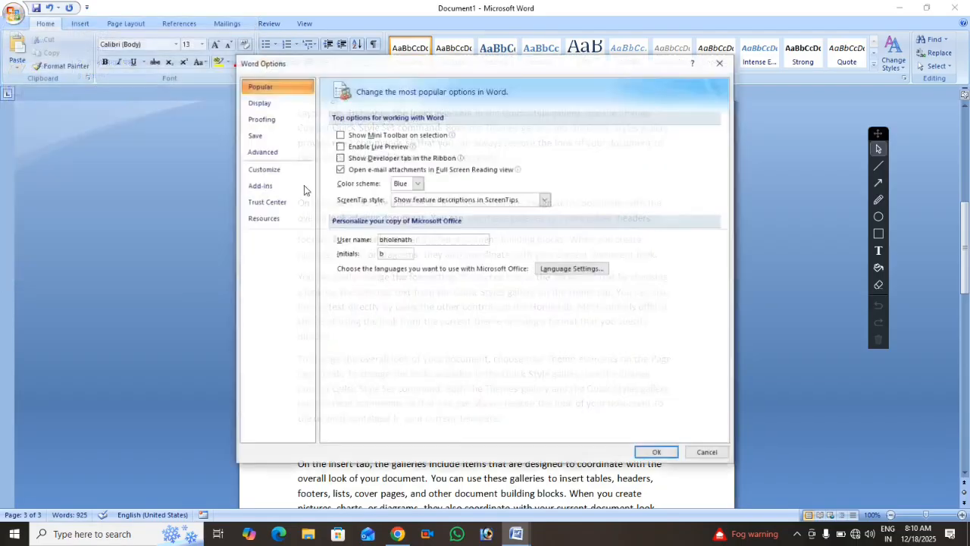
click(258, 104)
click(340, 135)
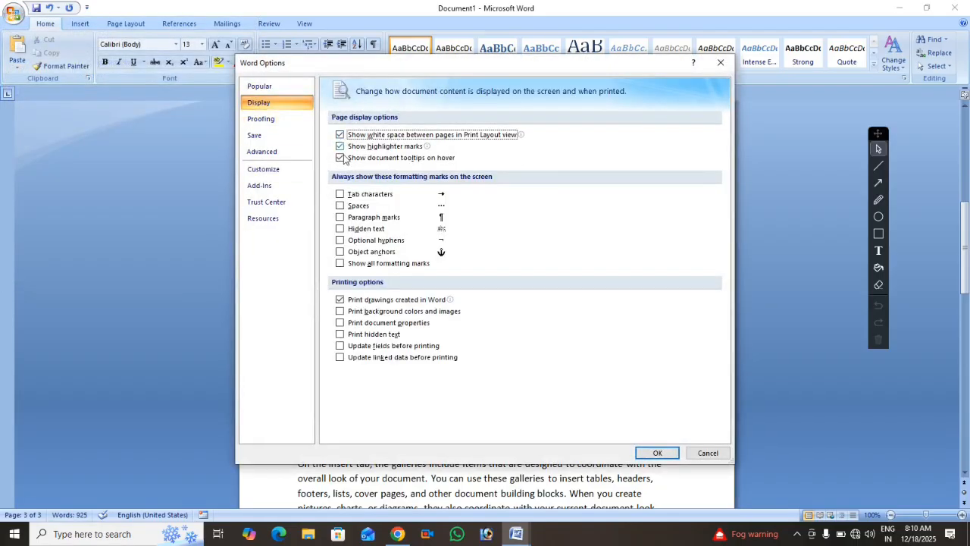
click(658, 453)
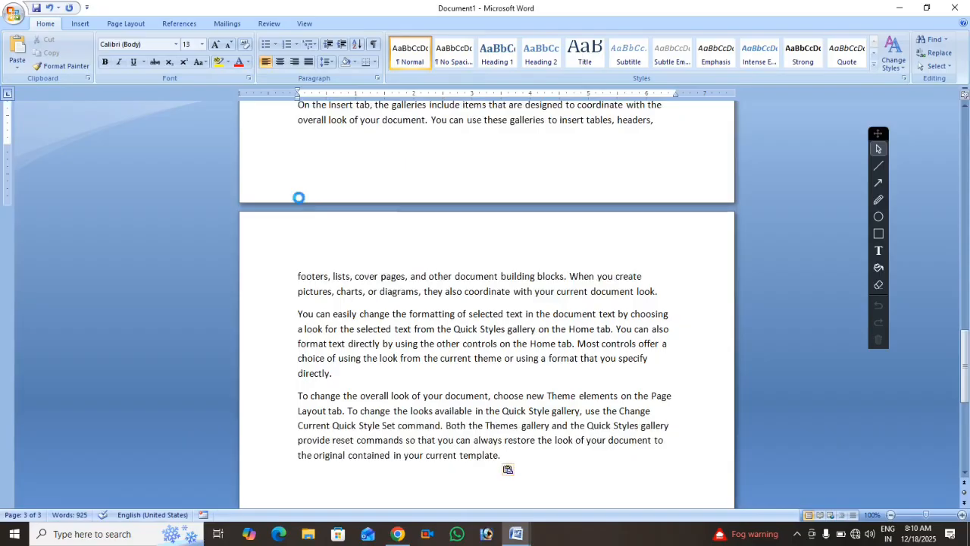
- Hide the white space directly from the gap between pages two and three, closing the footer if it opens
double_click(298, 197)
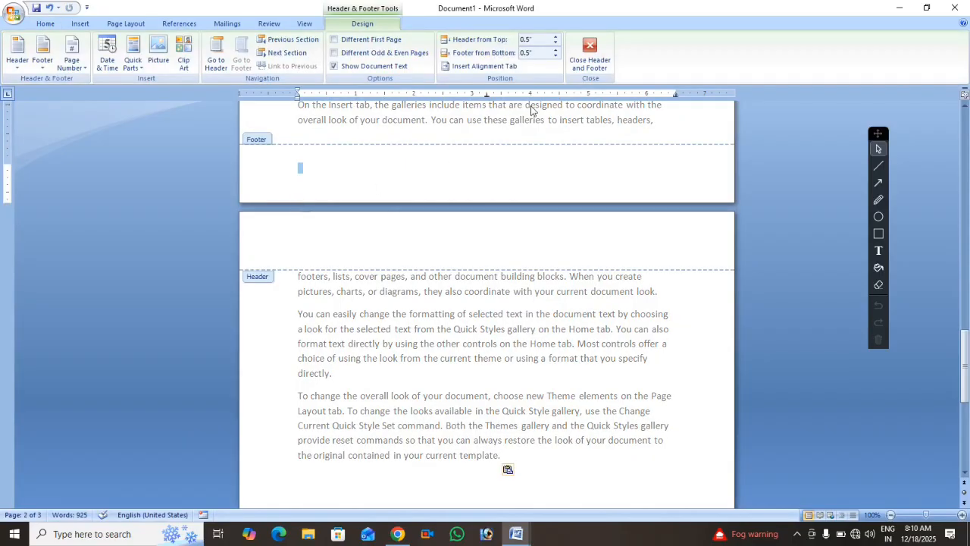
click(589, 54)
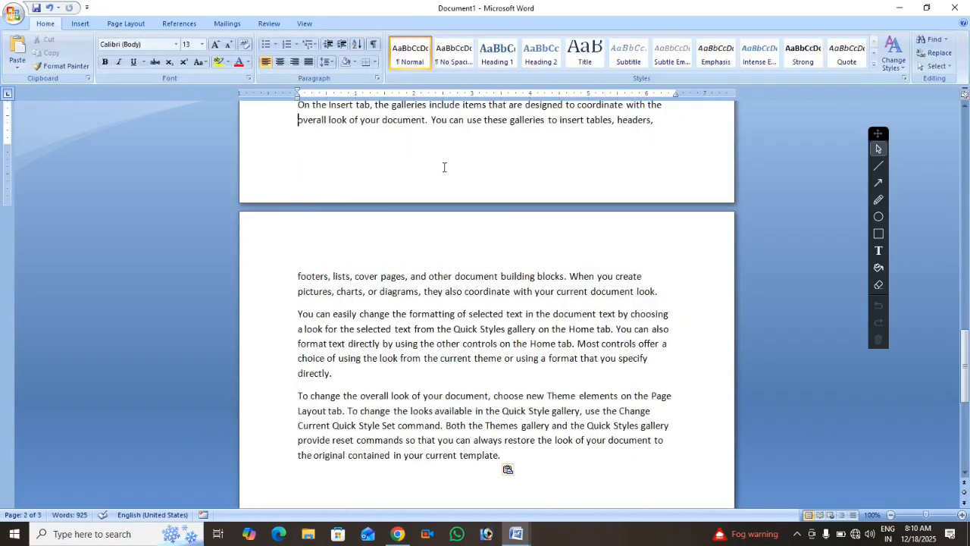
double_click(357, 205)
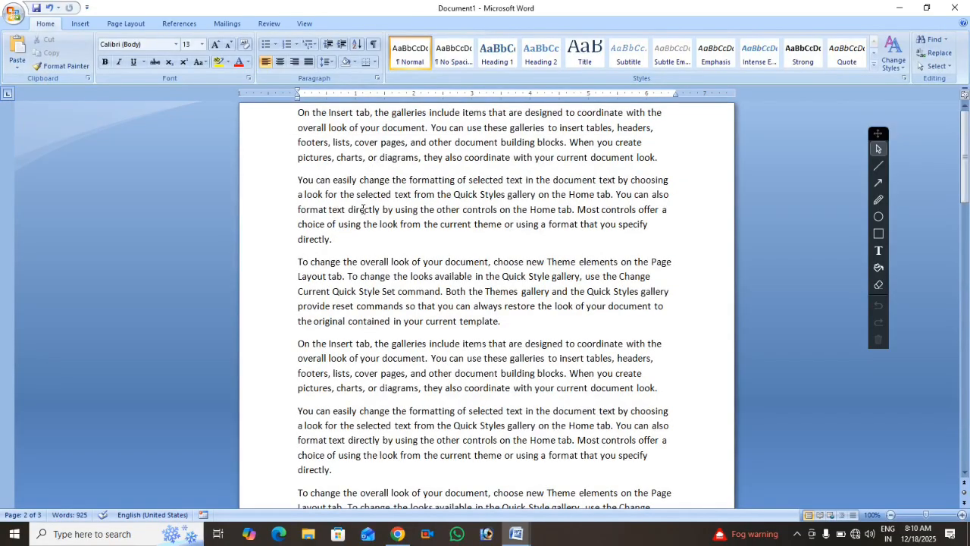
- Show the white space again directly at the boundary between pages one and two and review the Word display options
scroll(360, 207, down, 8)
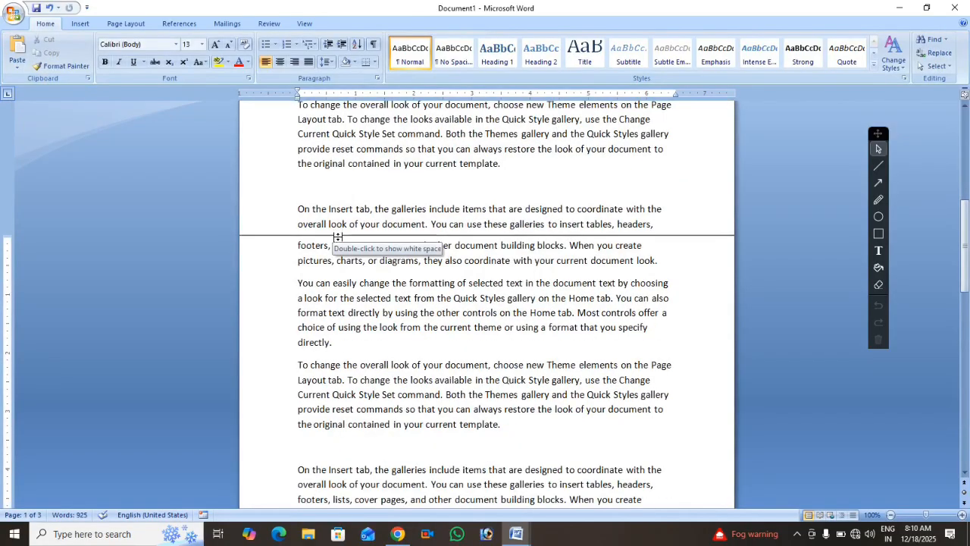
double_click(338, 235)
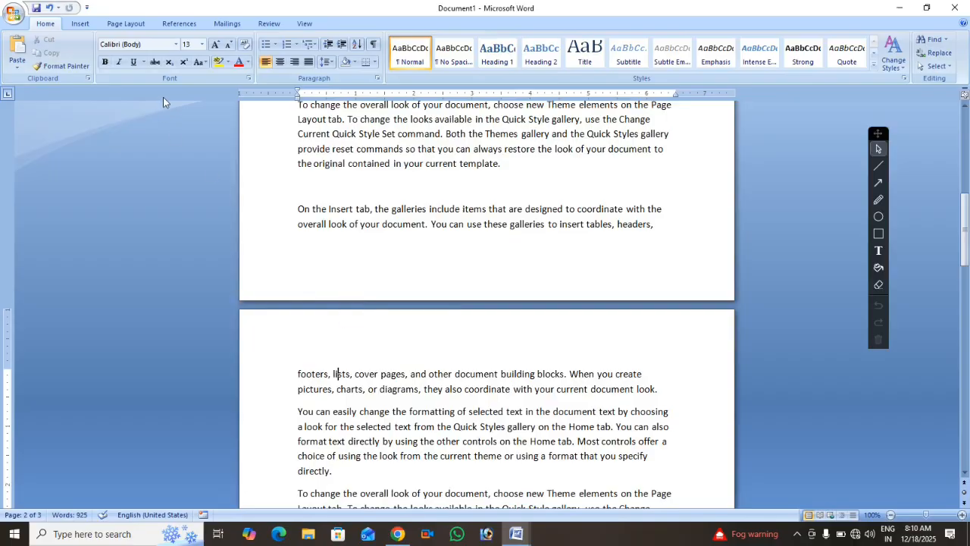
click(18, 24)
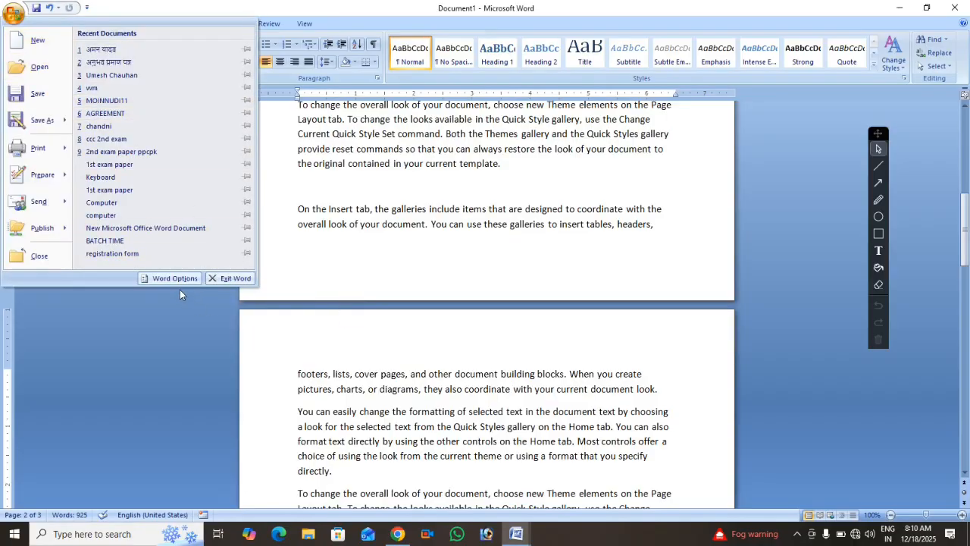
click(179, 280)
click(268, 104)
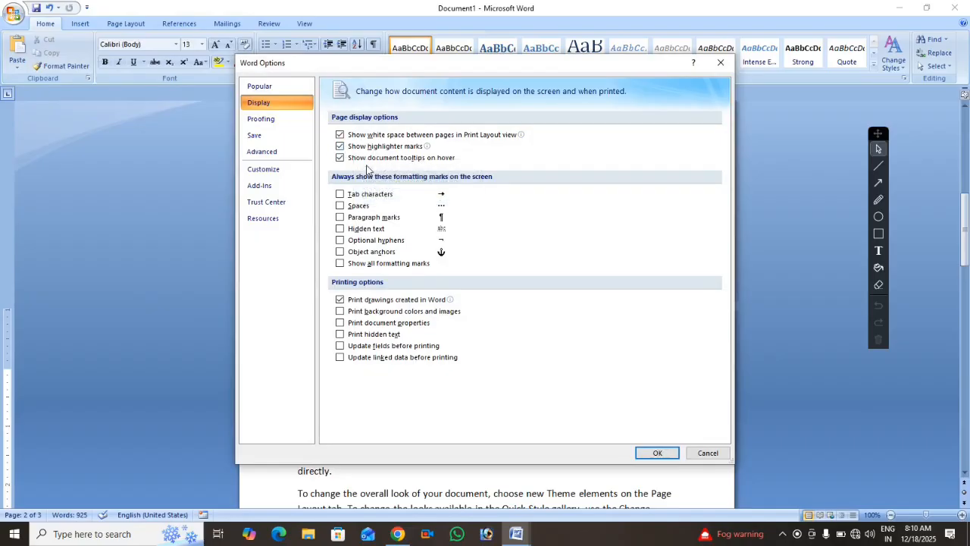
key(Escape)
- Highlight the second paragraph on the first page in yellow
scroll(393, 290, up, 10)
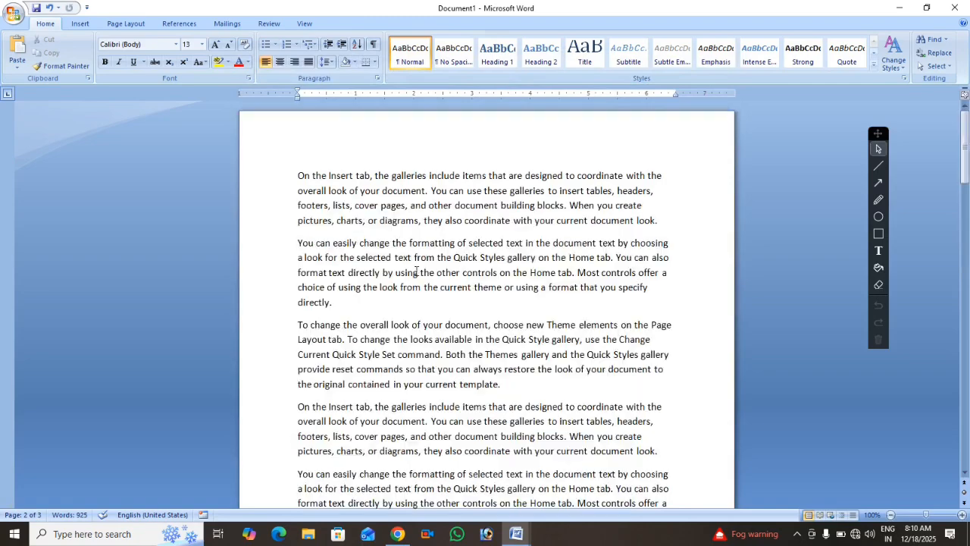
drag(447, 308, 246, 228)
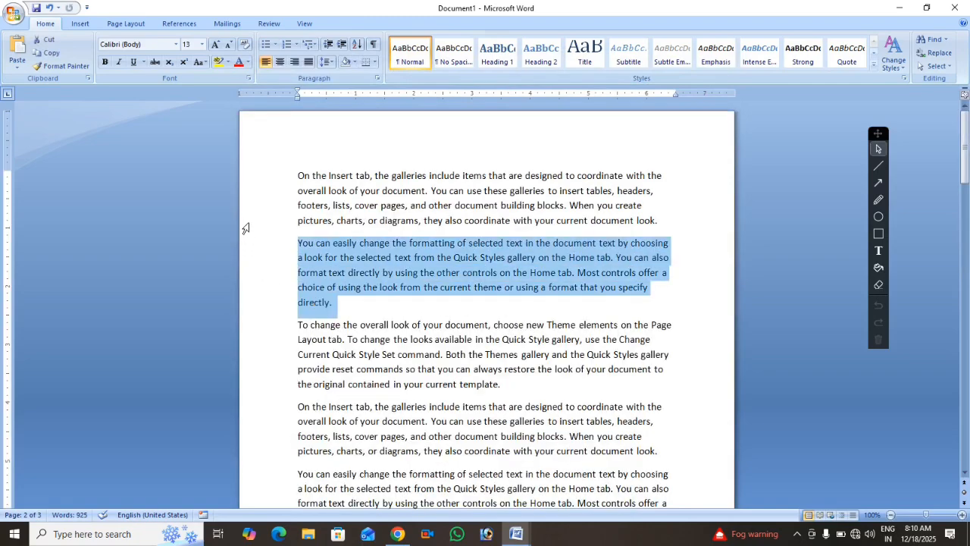
click(226, 65)
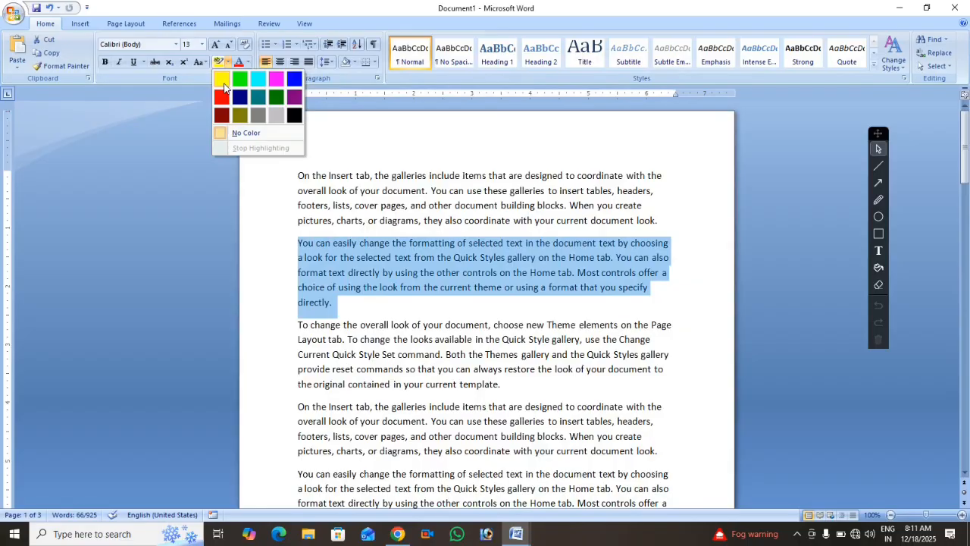
click(223, 82)
click(353, 303)
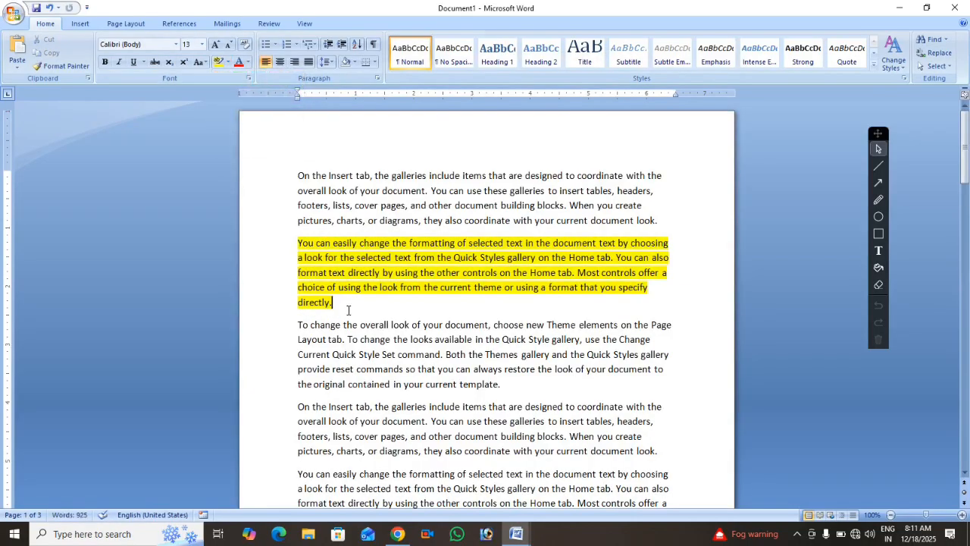
- Turn off showing highlighter marks in the Word display options and check the yellow-highlighted paragraph
drag(348, 309, 281, 245)
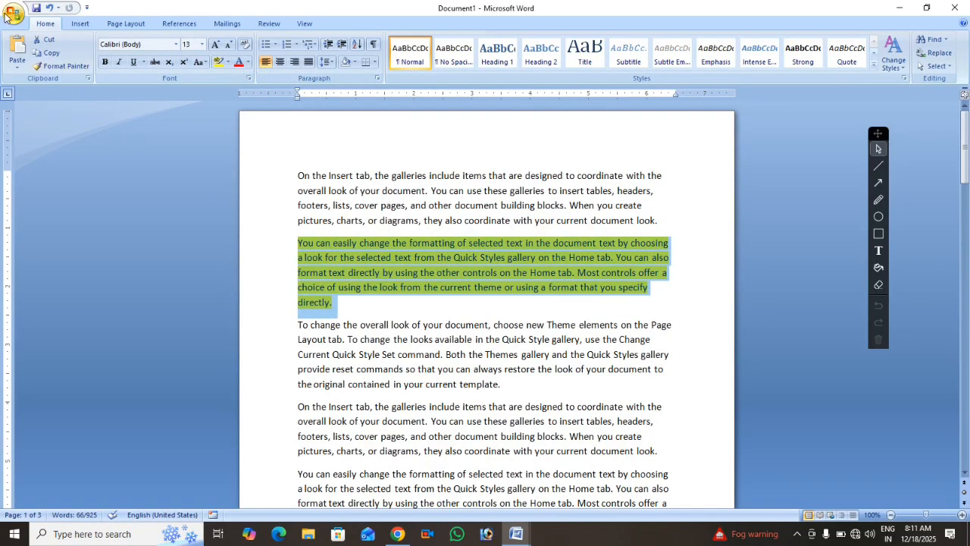
click(9, 14)
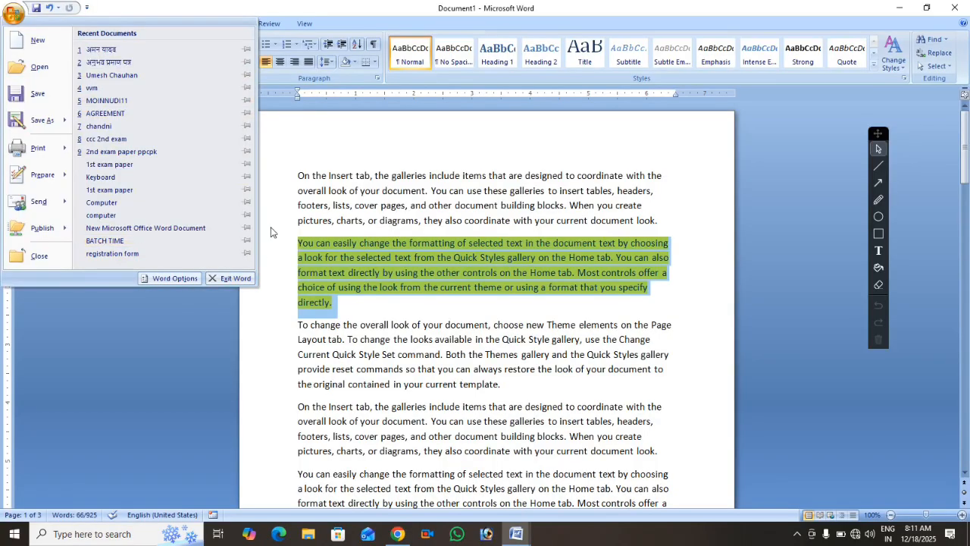
click(182, 278)
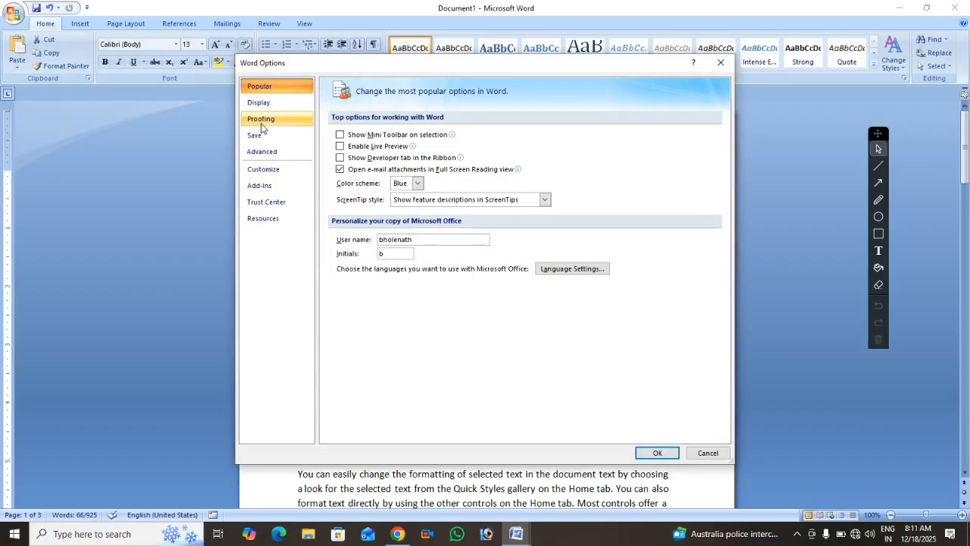
click(260, 119)
click(258, 102)
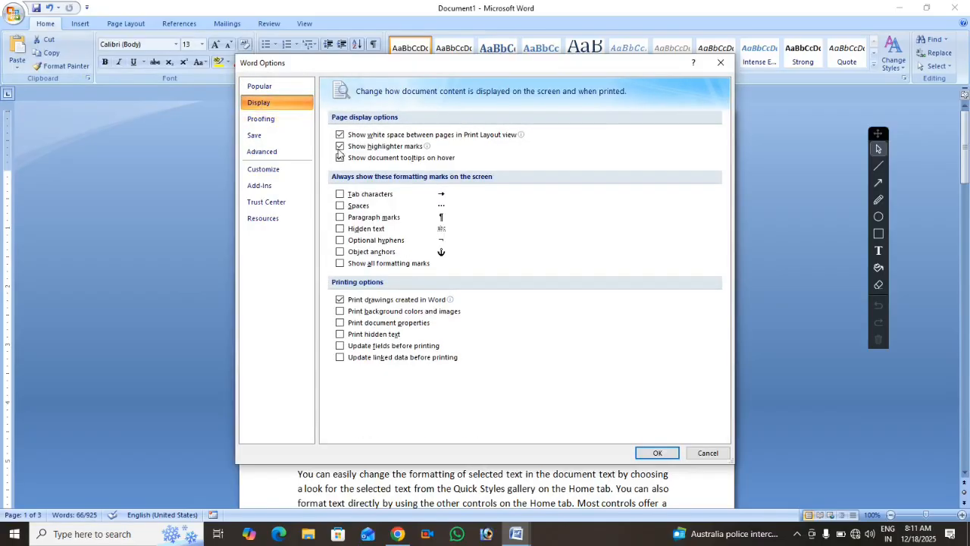
click(340, 146)
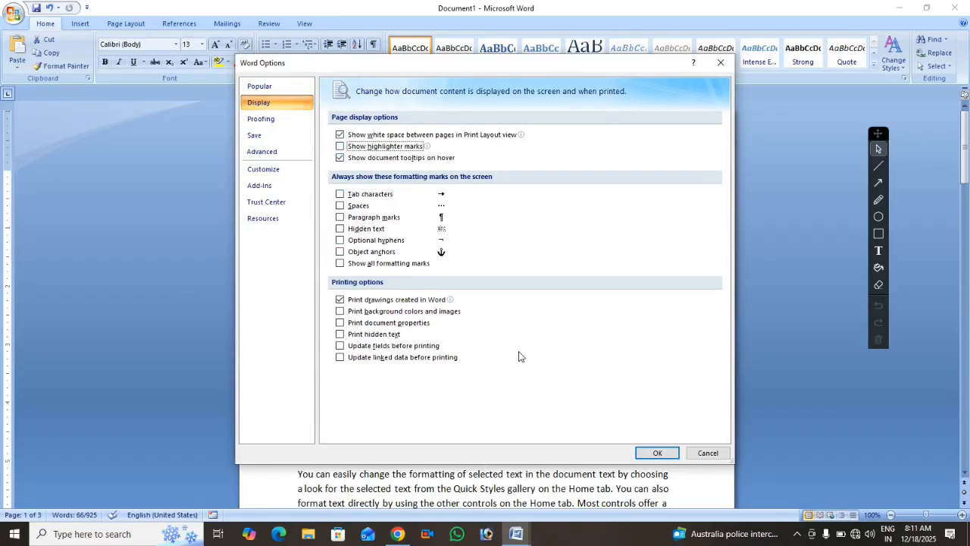
click(657, 453)
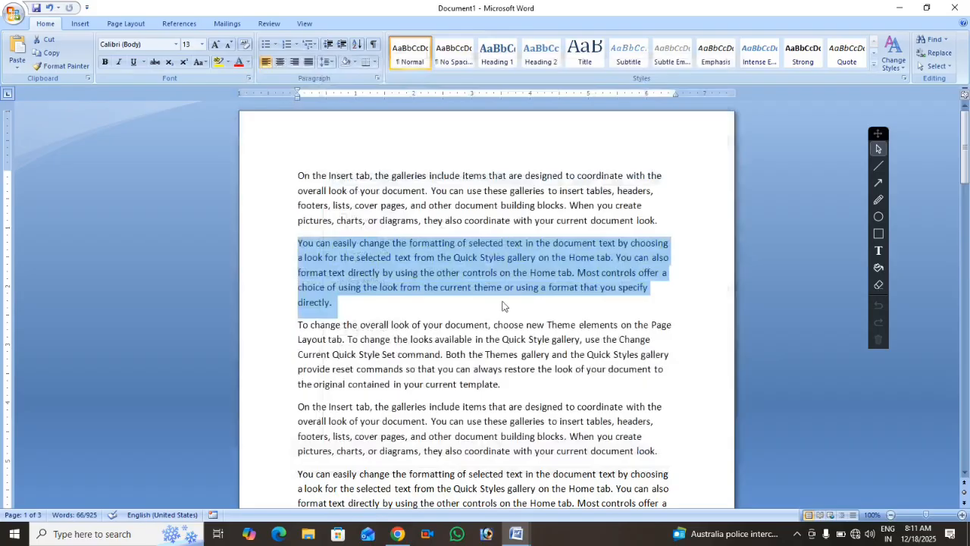
click(451, 312)
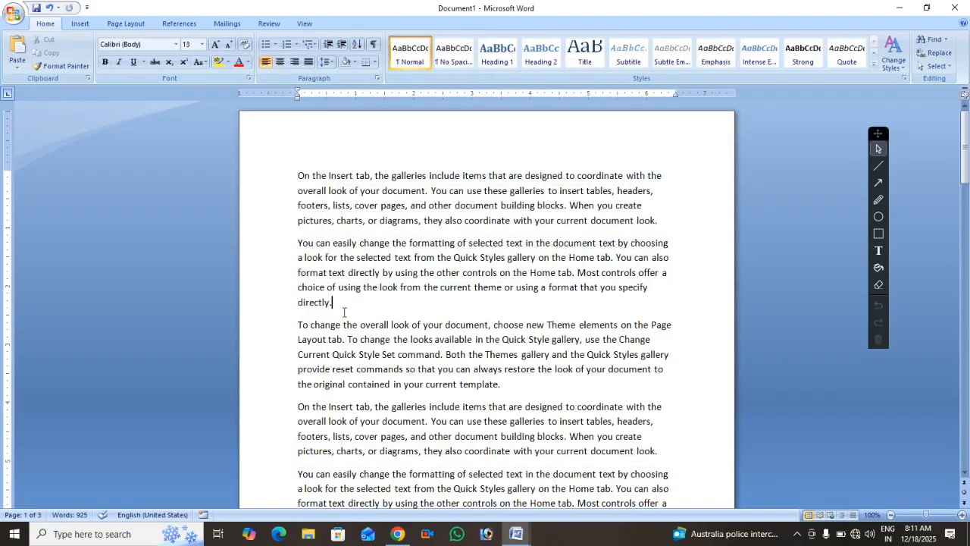
drag(336, 306, 279, 252)
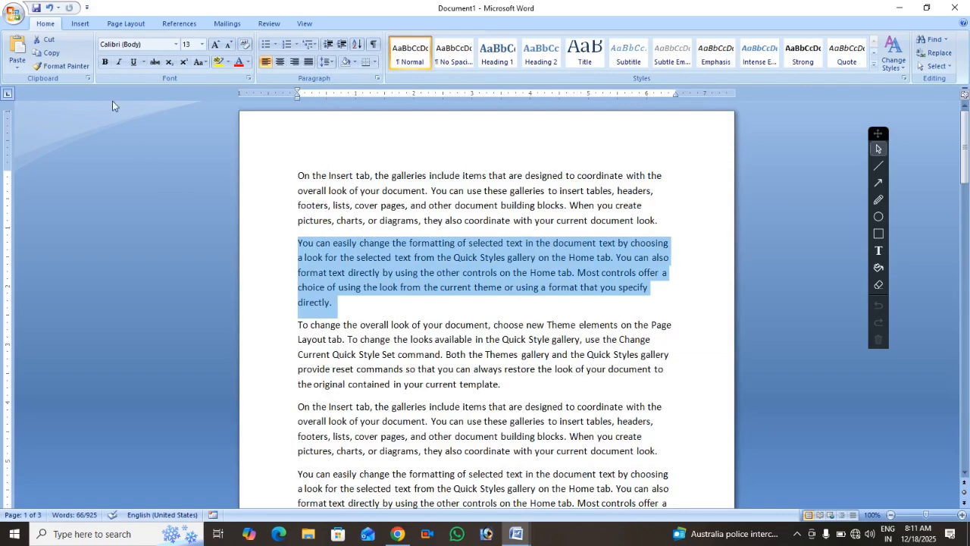
click(14, 16)
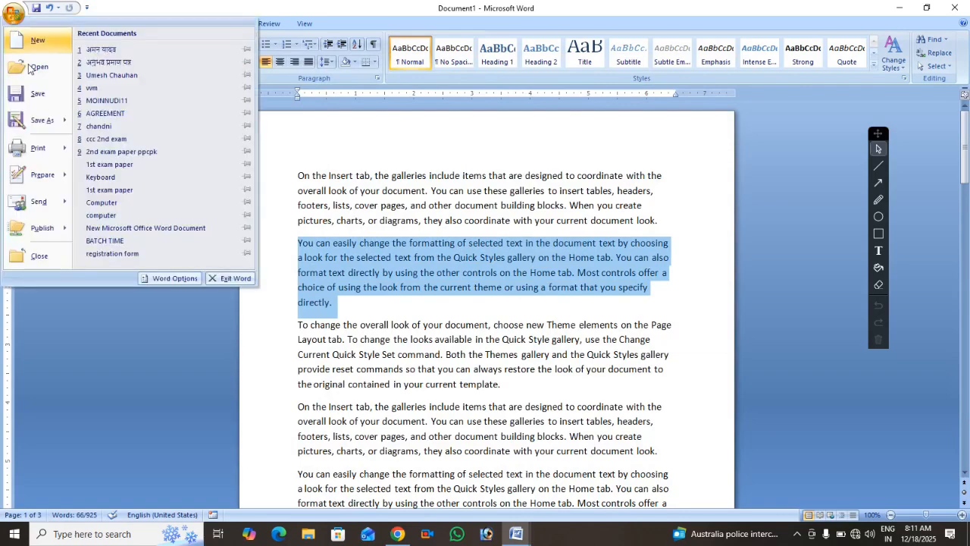
click(201, 306)
- Highlight the first four lines of the third paragraph in dark blue
drag(283, 327, 312, 371)
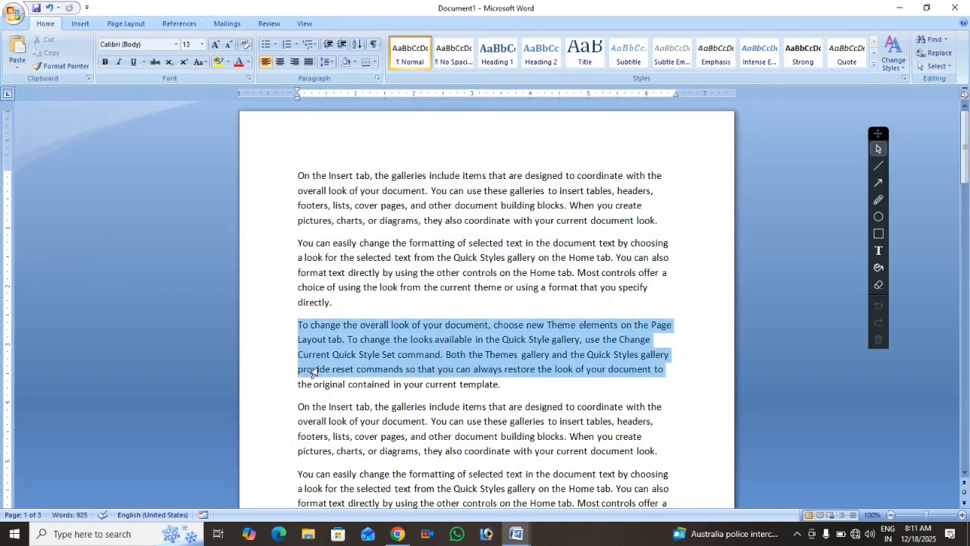
click(228, 63)
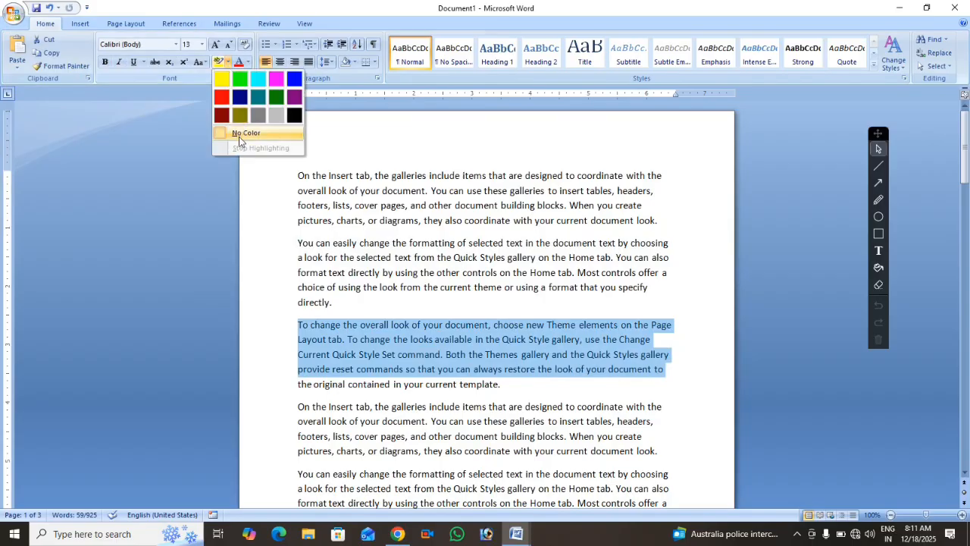
click(241, 98)
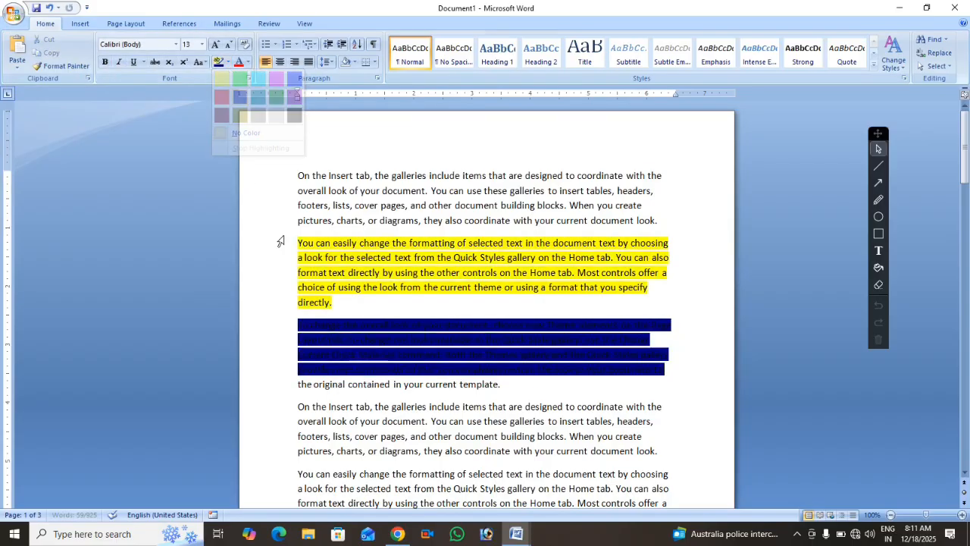
click(322, 282)
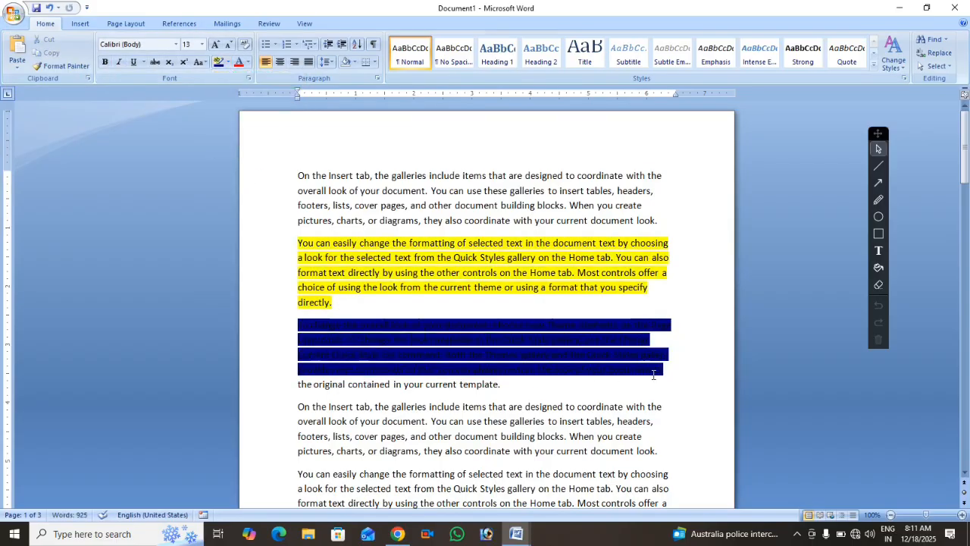
- Hide the highlighter marks on the yellow and dark blue text through the Word display options
drag(653, 374, 289, 245)
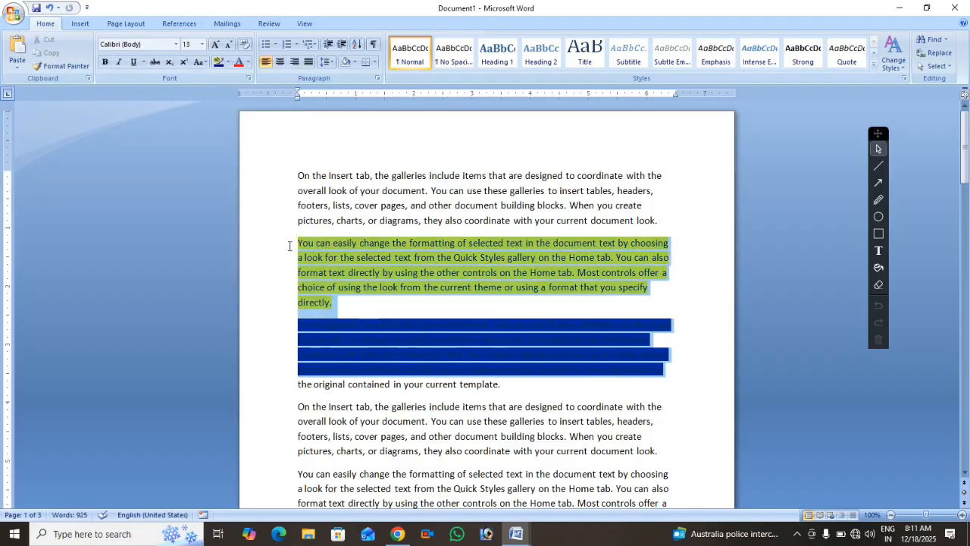
click(13, 14)
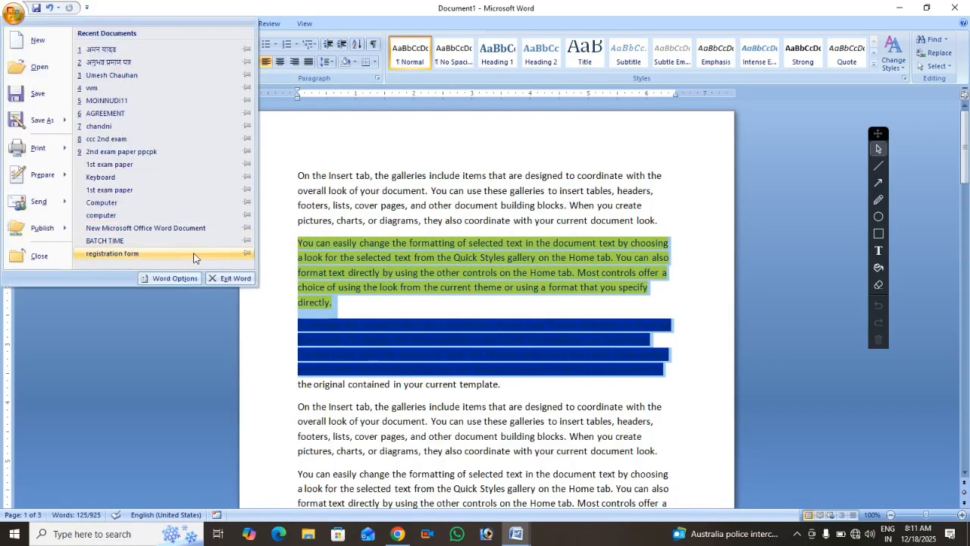
click(188, 280)
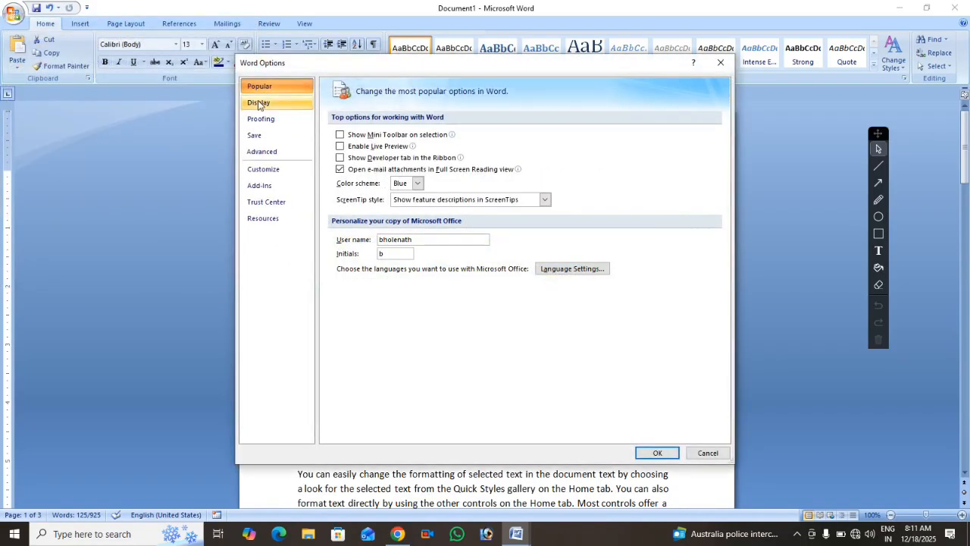
click(258, 103)
click(340, 145)
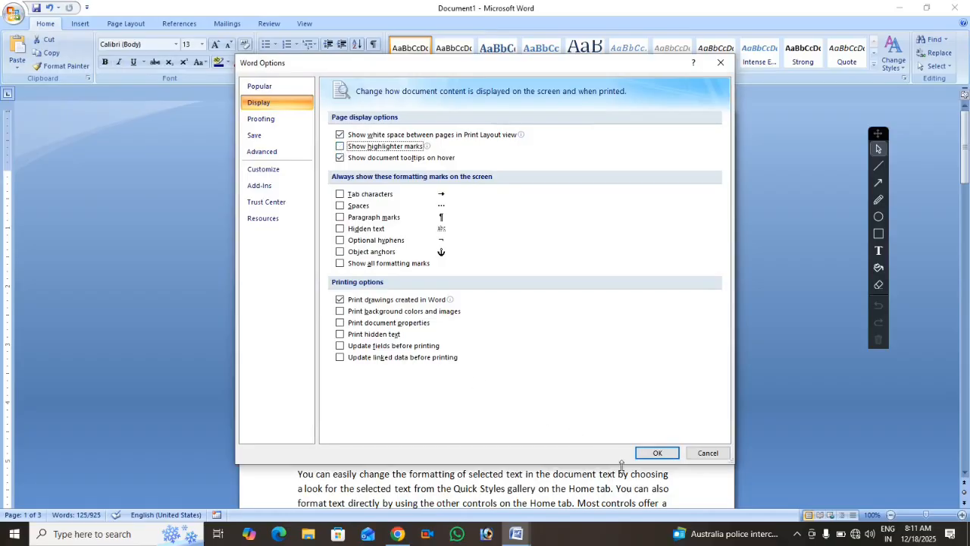
click(656, 452)
click(511, 396)
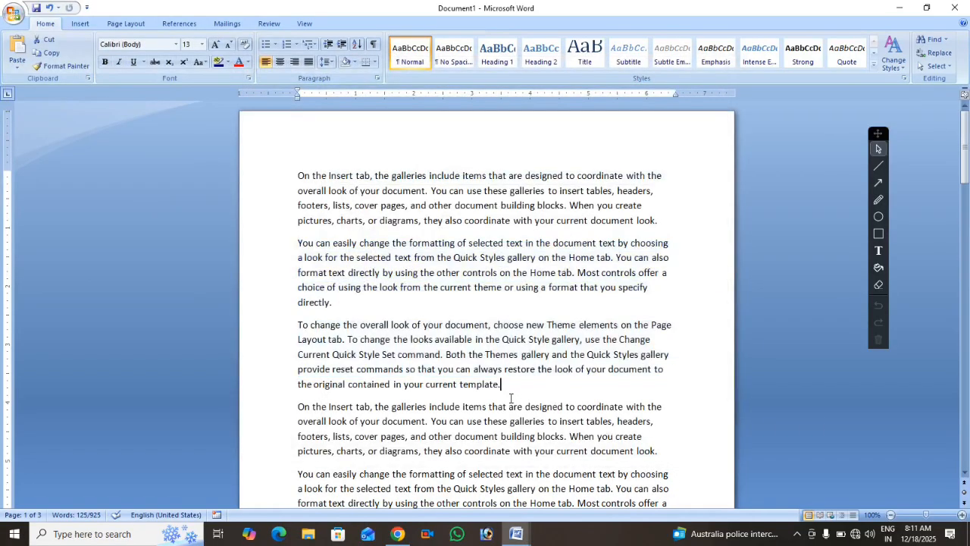
- Re-enable showing highlighter marks through the Word display options
click(14, 14)
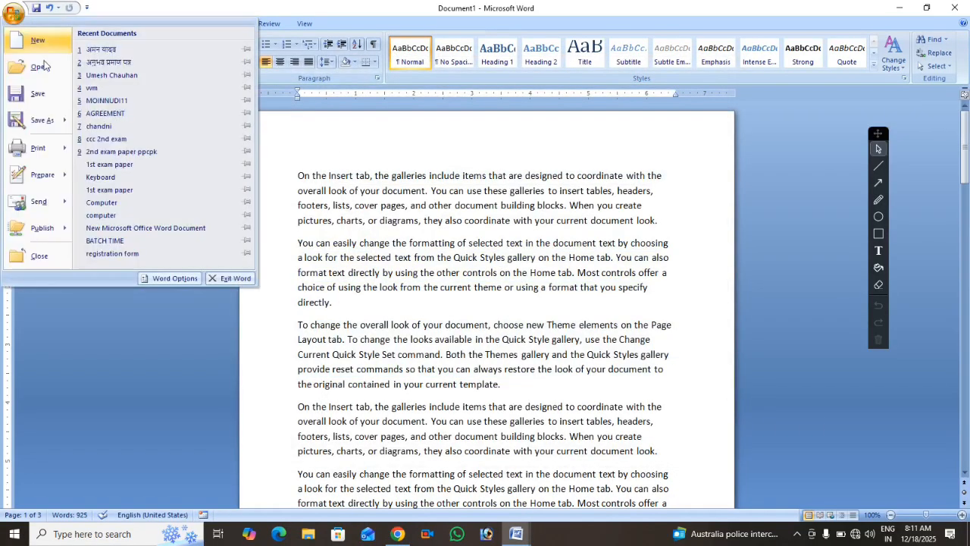
click(179, 277)
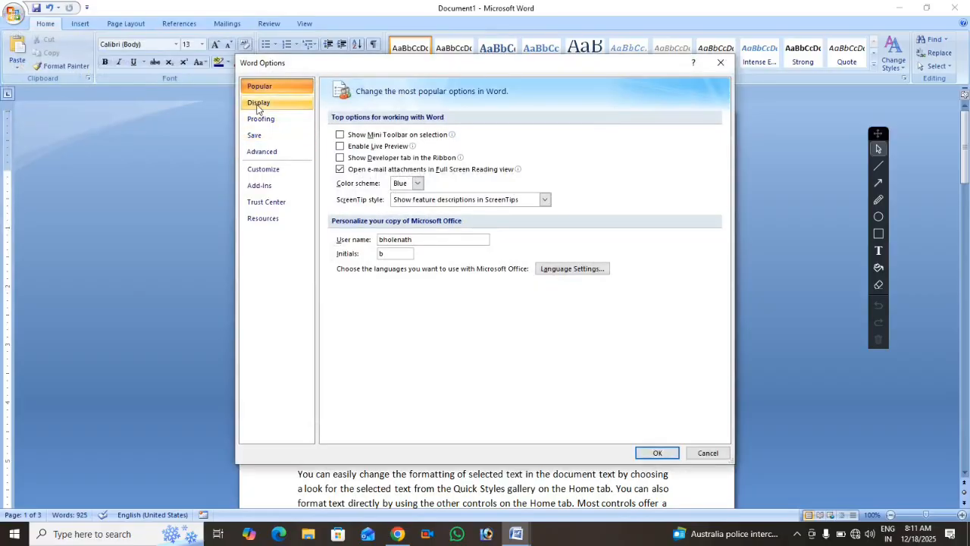
click(259, 102)
click(339, 147)
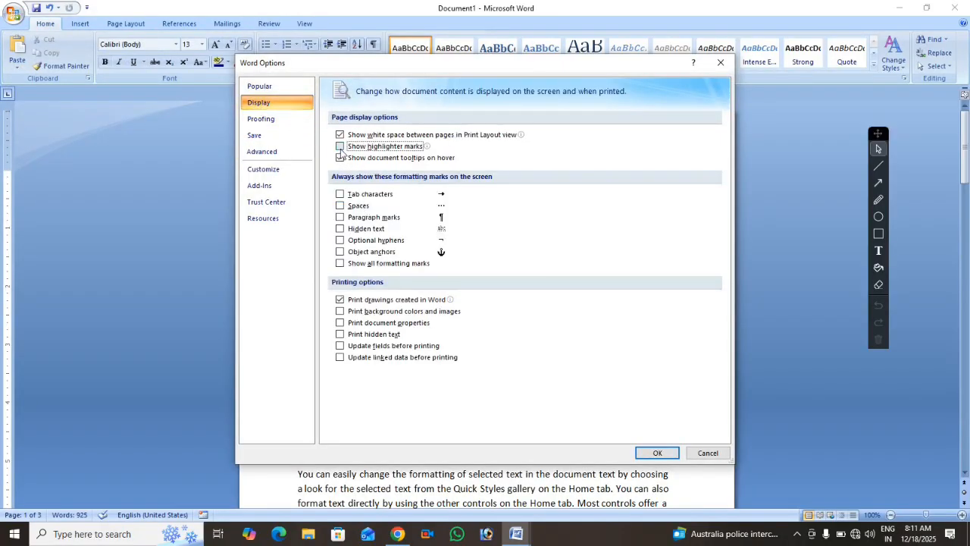
click(655, 454)
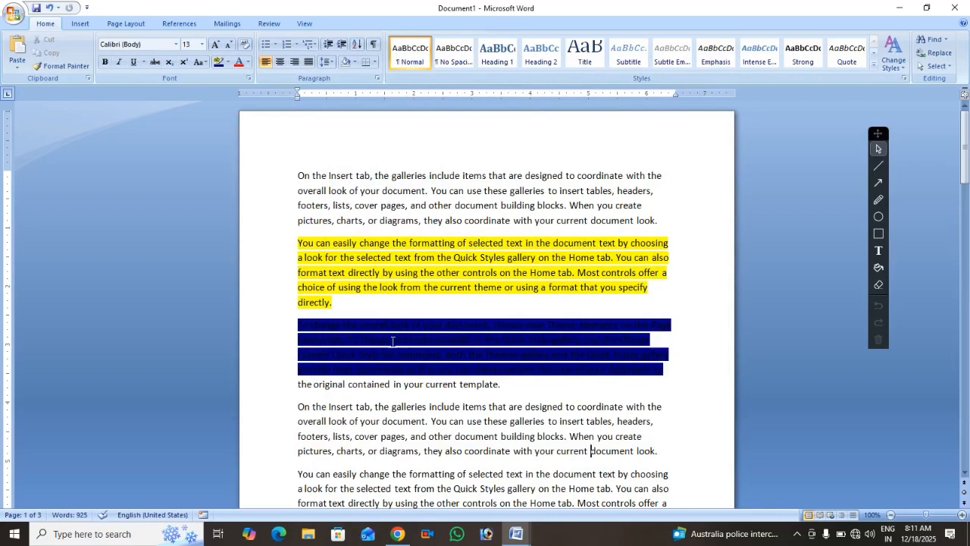
- Remove the highlighting from the second and third paragraphs by setting the highlight to No Color
drag(678, 380, 298, 220)
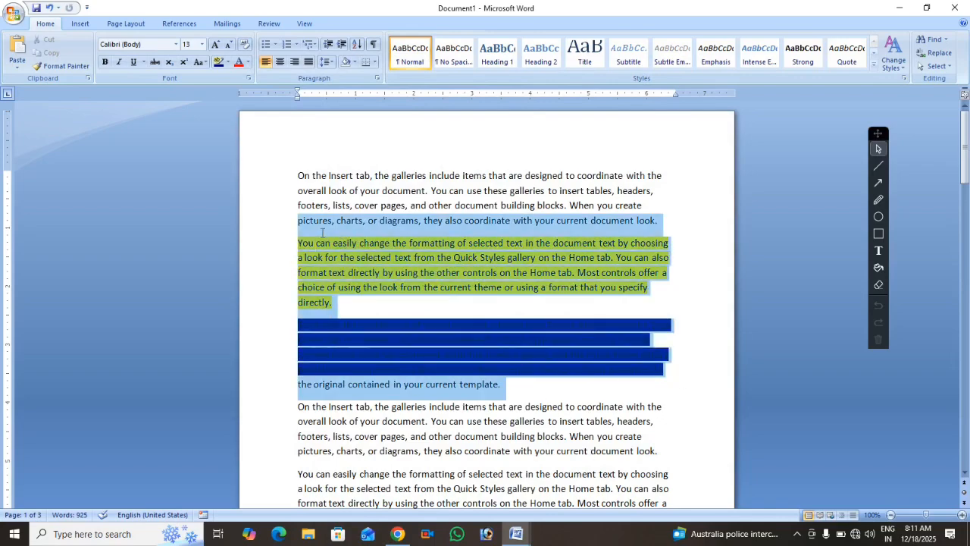
click(228, 62)
click(244, 134)
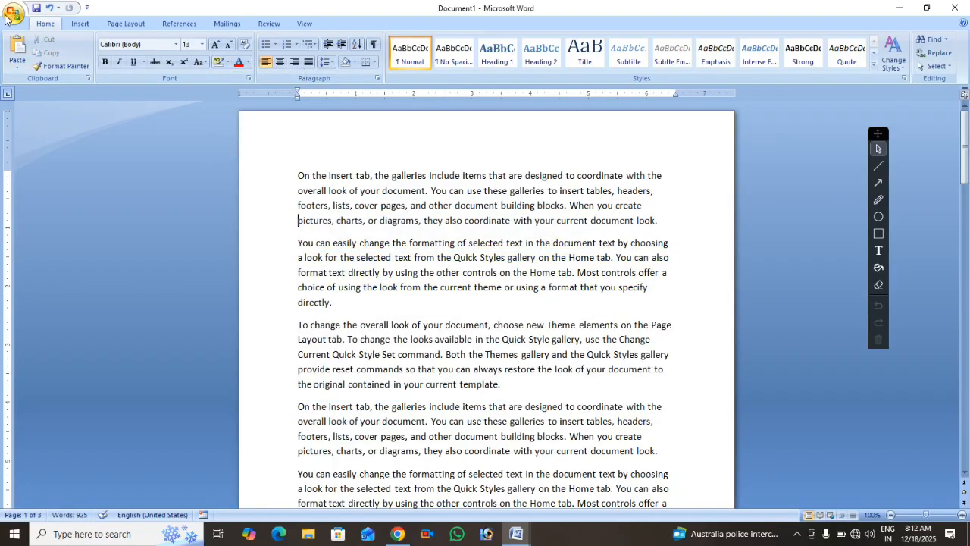
- Review the document tooltips setting among the page display options and leave without changing anything
click(12, 17)
click(174, 278)
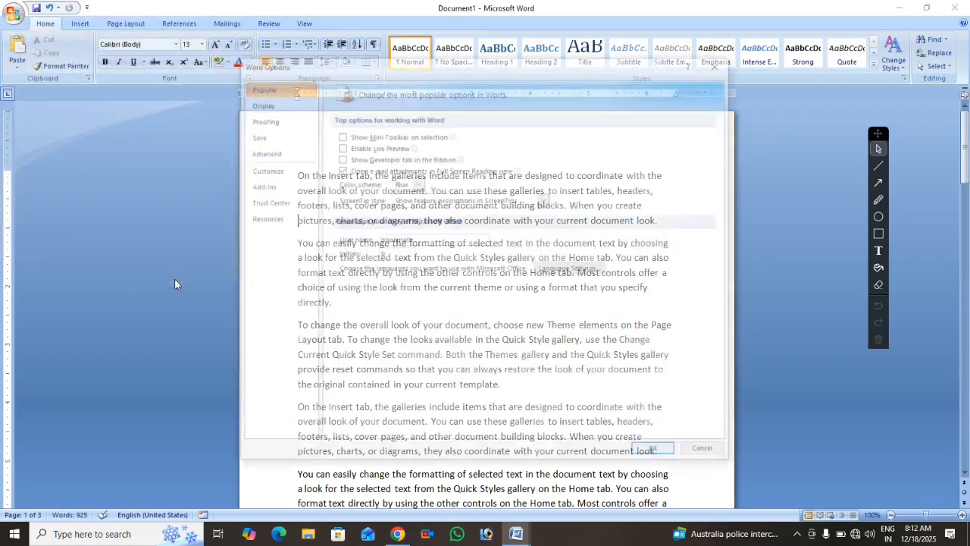
click(258, 103)
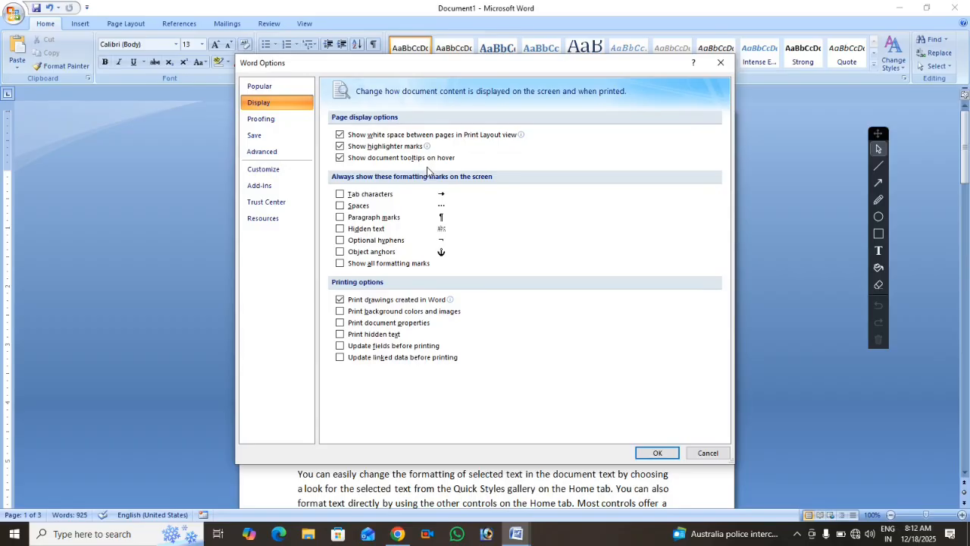
key(Escape)
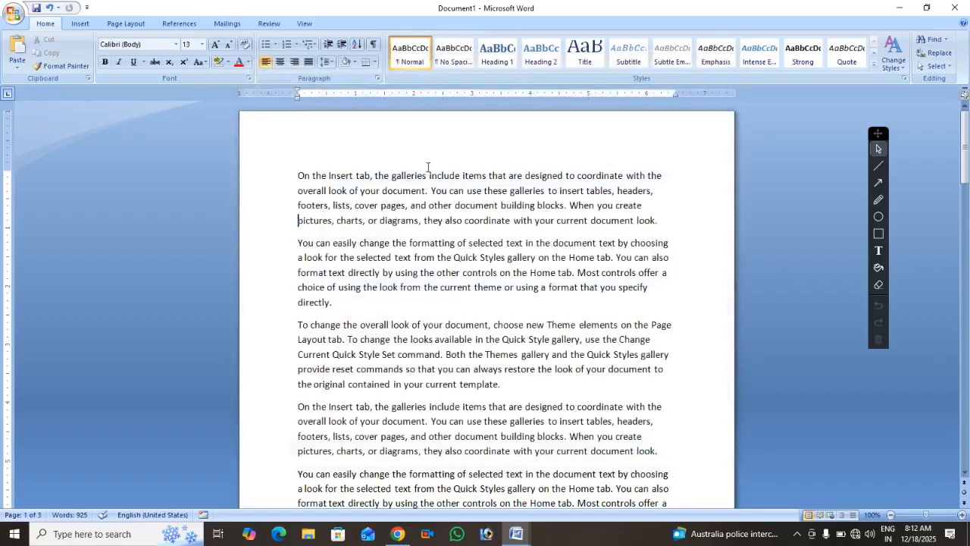
key(Return)
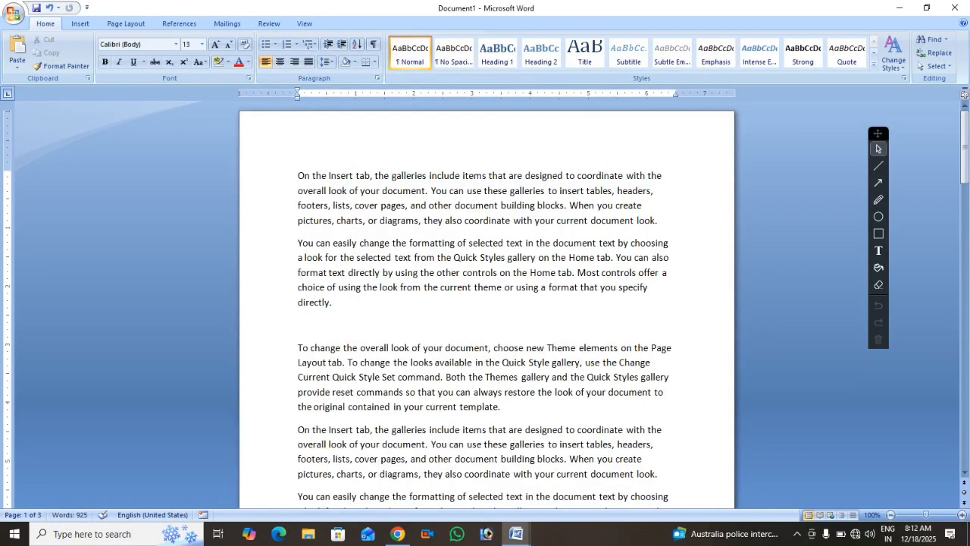
text(www.gov.com)
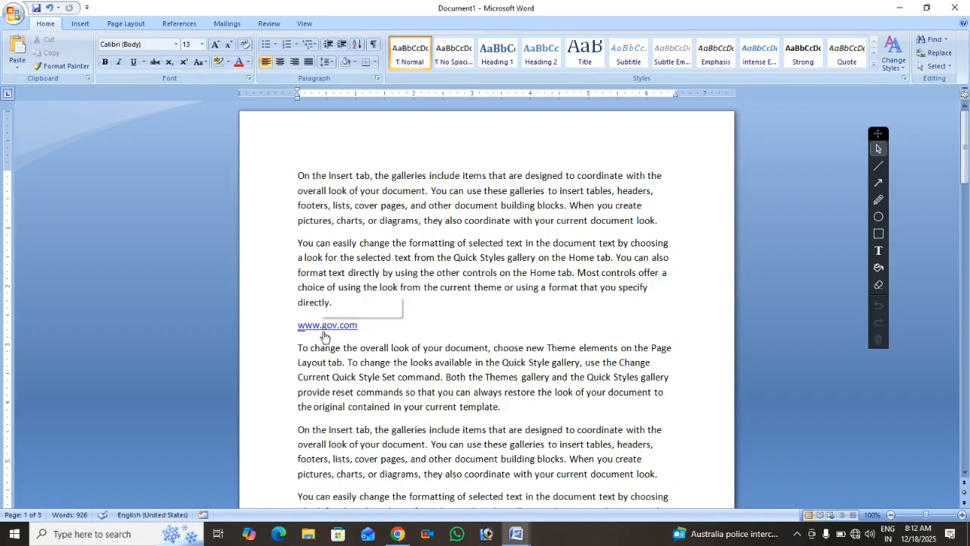
ctrl+scroll(282, 391, up, 4)
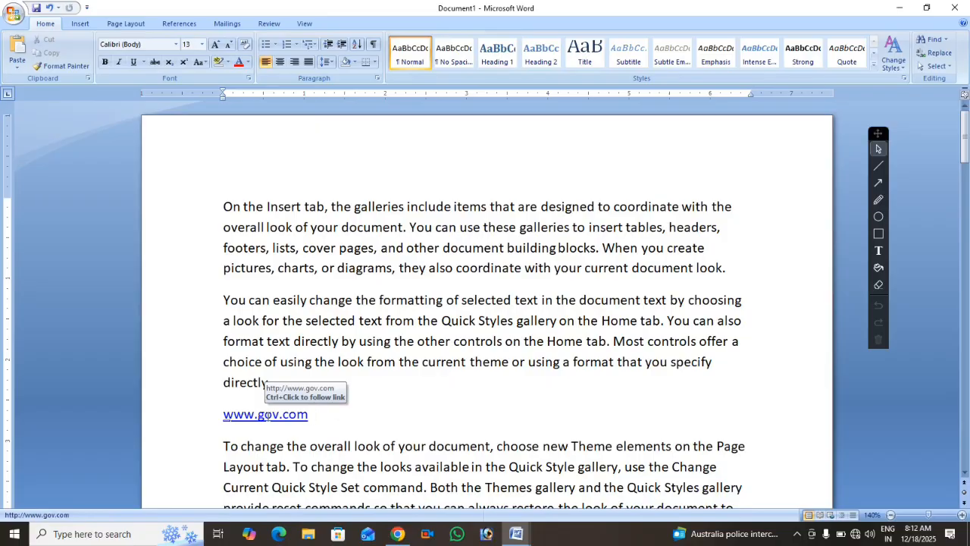
- Turn off showing document tooltips on hover in the Word display options
click(14, 12)
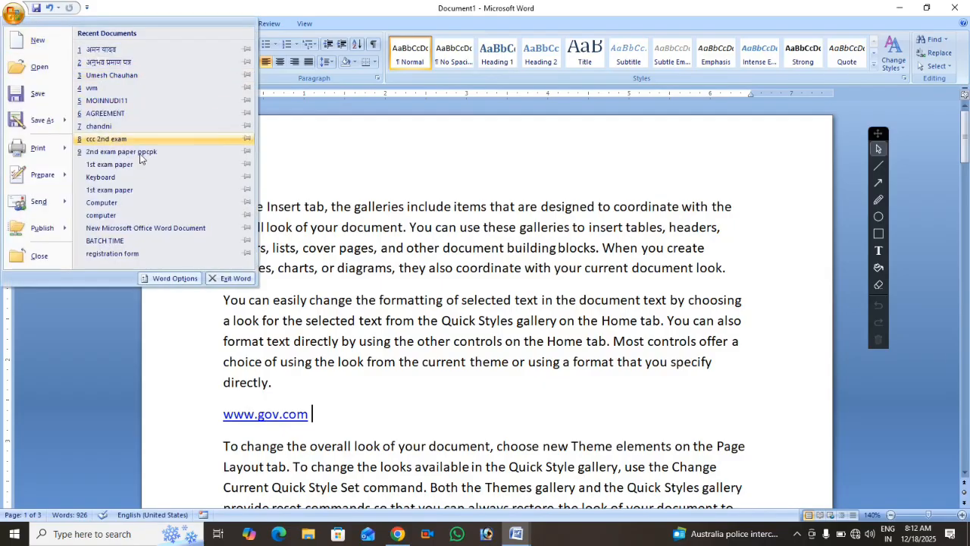
click(174, 278)
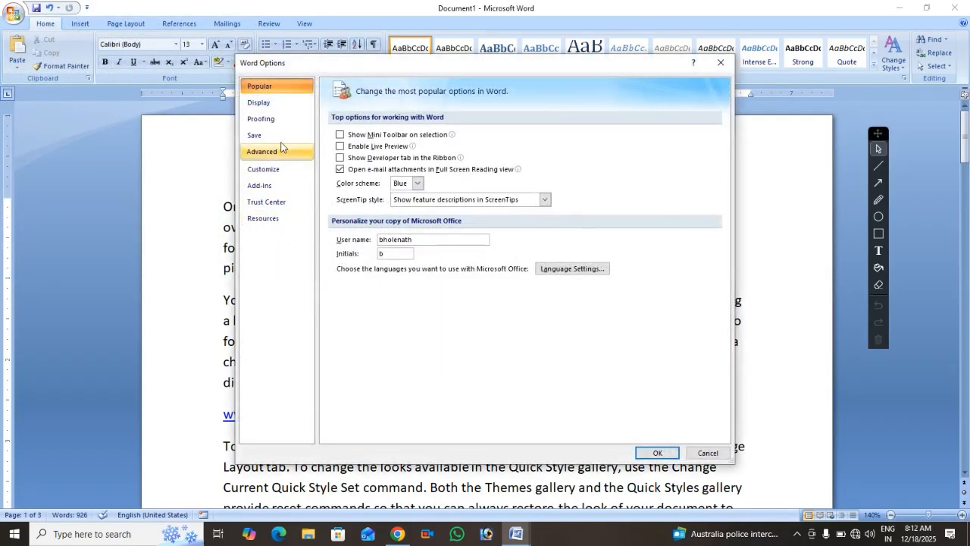
click(260, 103)
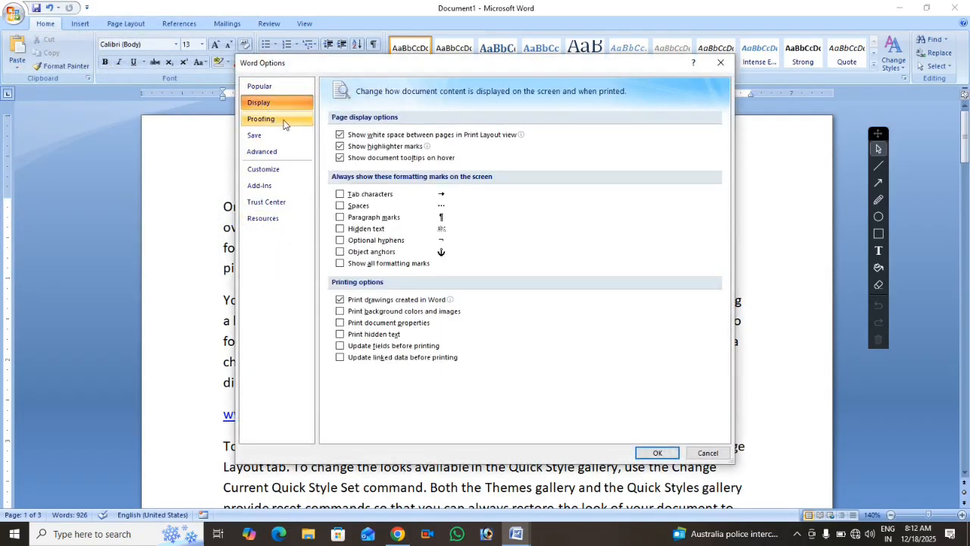
click(340, 157)
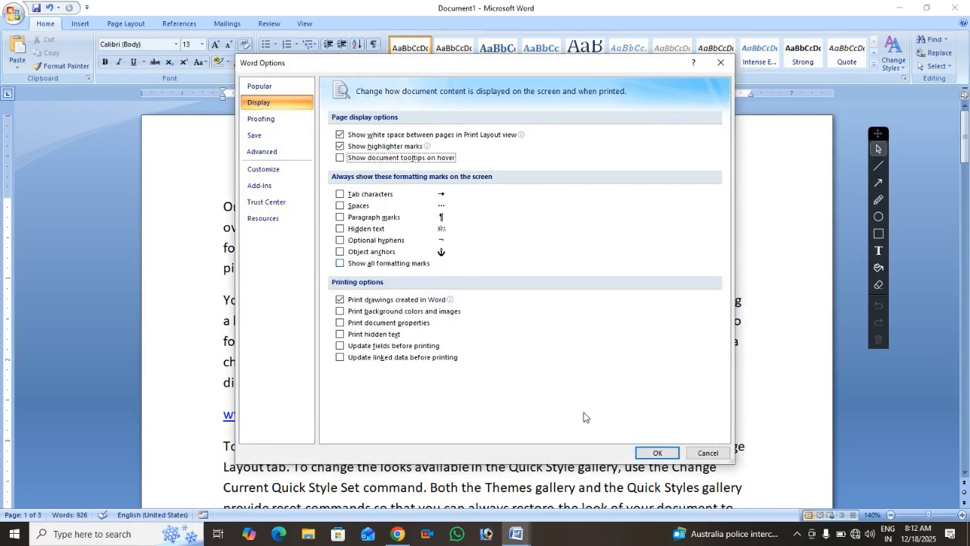
click(657, 453)
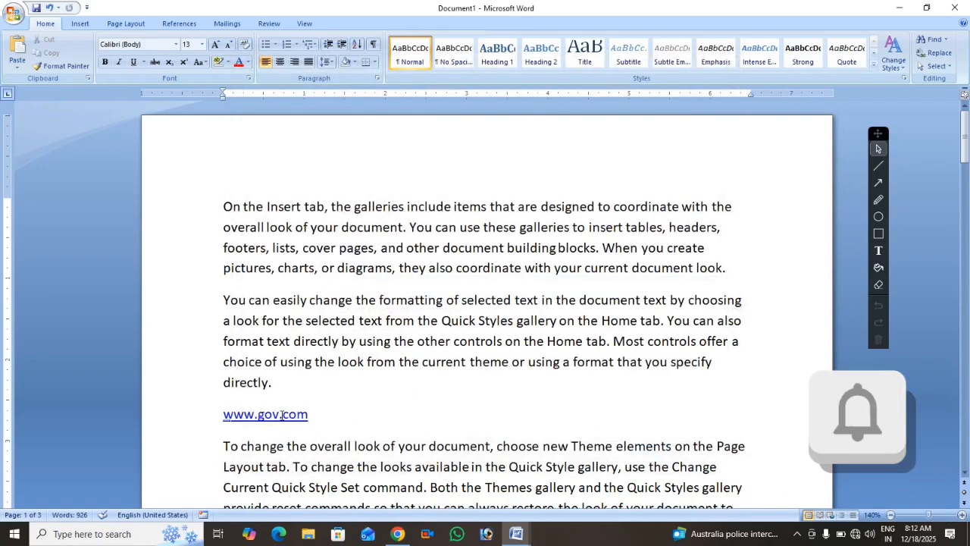
click(13, 13)
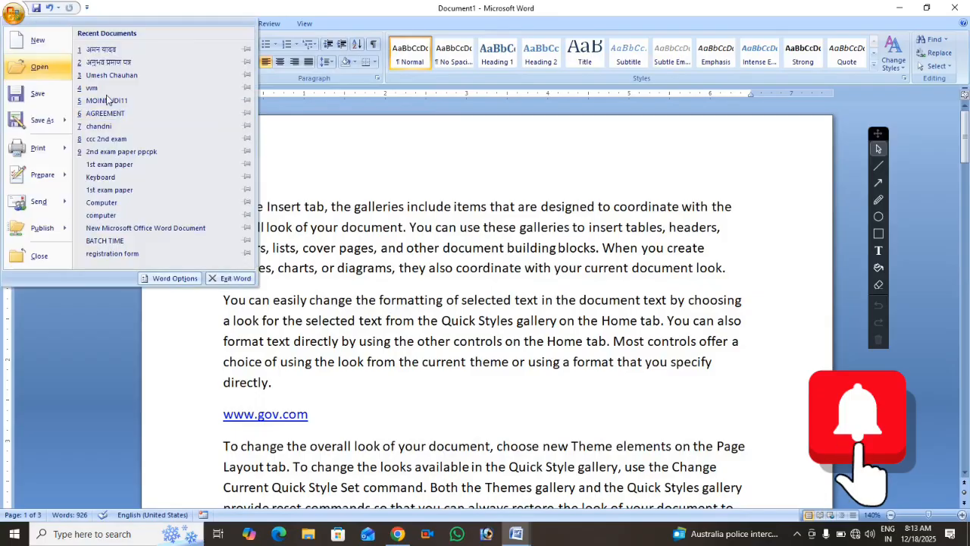
click(168, 278)
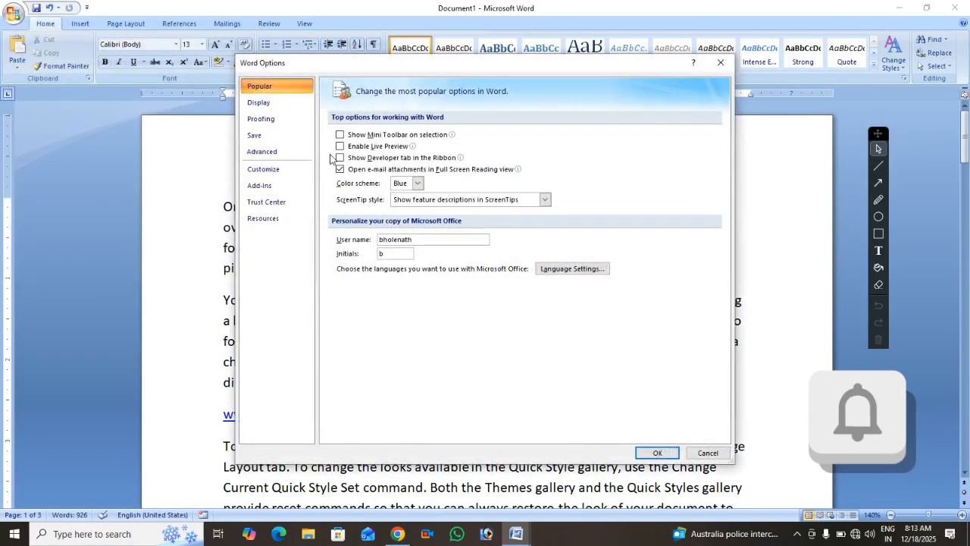
click(265, 104)
click(353, 161)
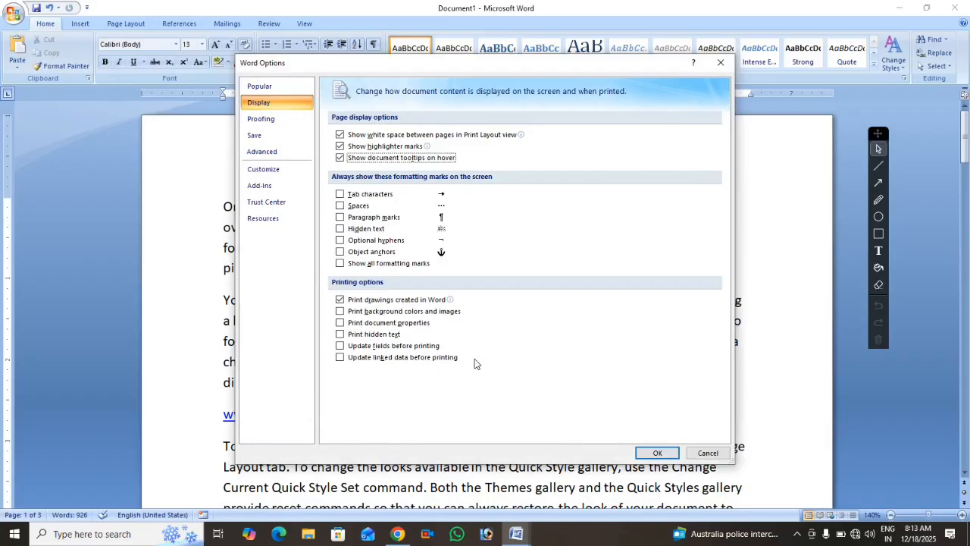
click(657, 452)
mouse_move(262, 418)
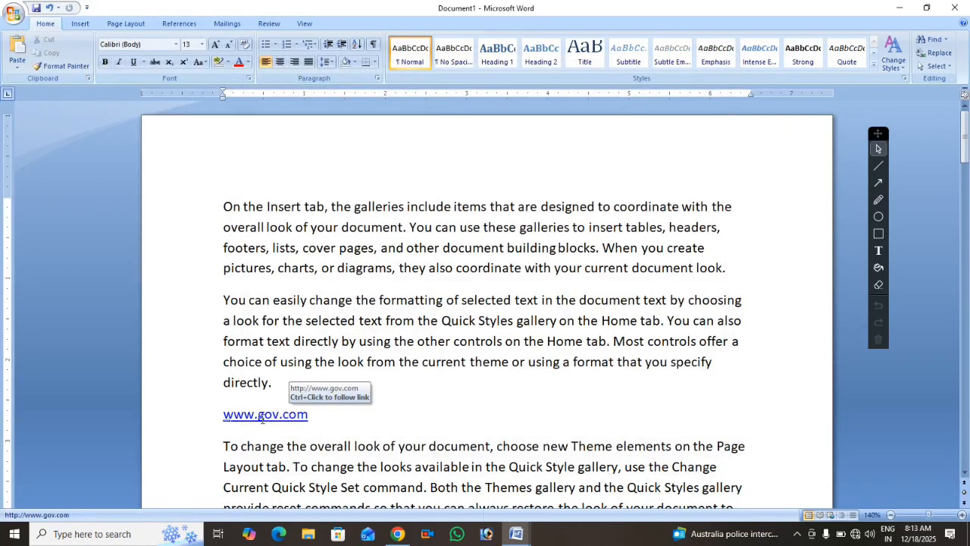
- Set the Word display options to always show tab characters, spaces and paragraph marks
click(15, 16)
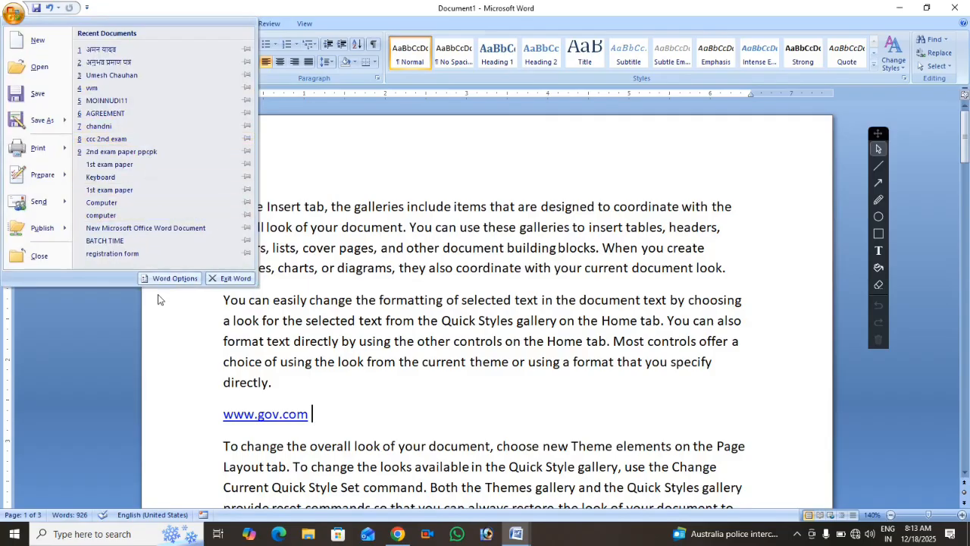
click(170, 279)
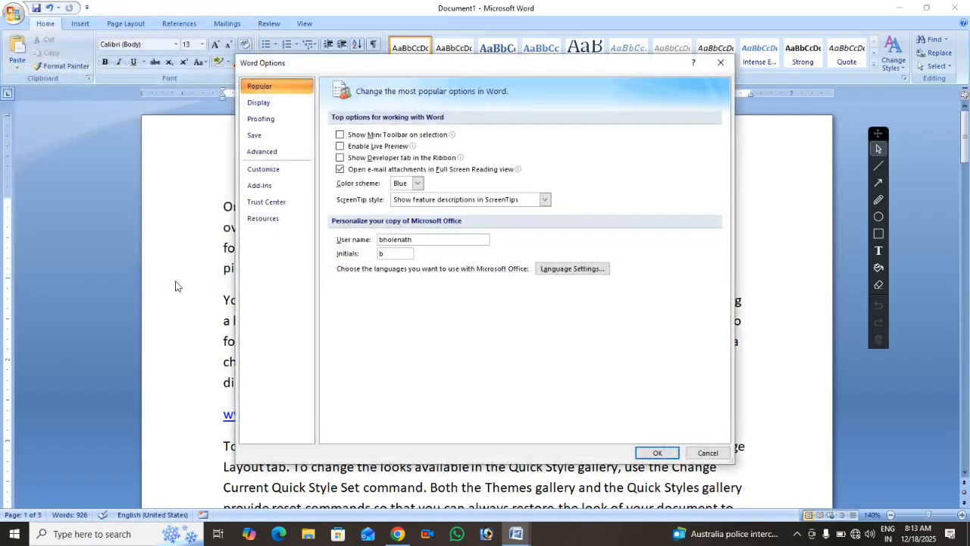
click(258, 104)
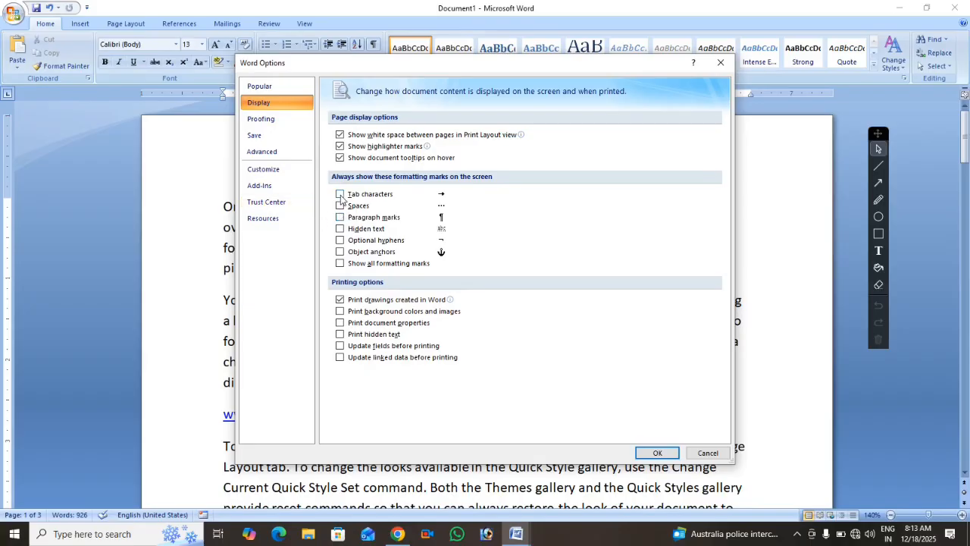
click(342, 195)
click(339, 206)
click(339, 217)
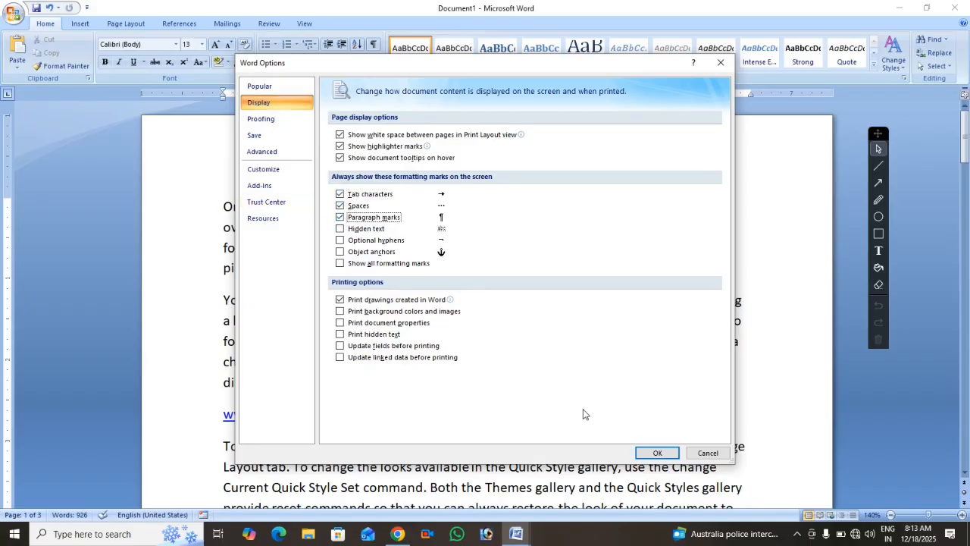
click(656, 454)
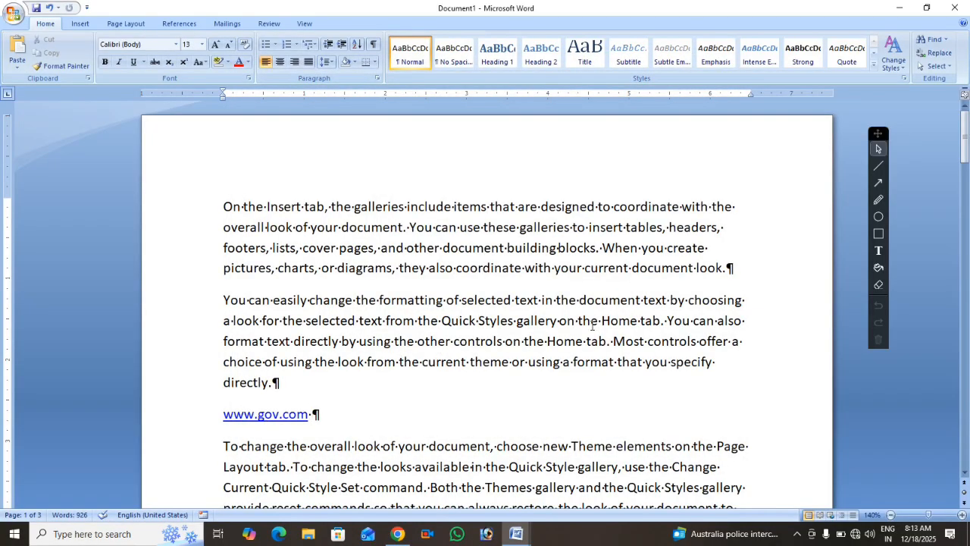
- Examine the space and paragraph marks in the text across the document's pages
click(733, 268)
scroll(352, 378, down, 5)
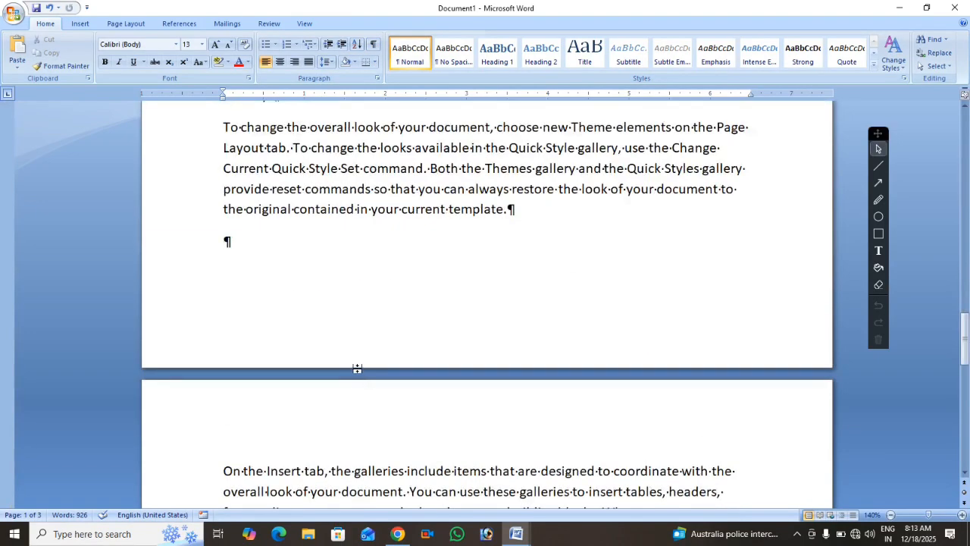
click(252, 250)
scroll(346, 258, up, 5)
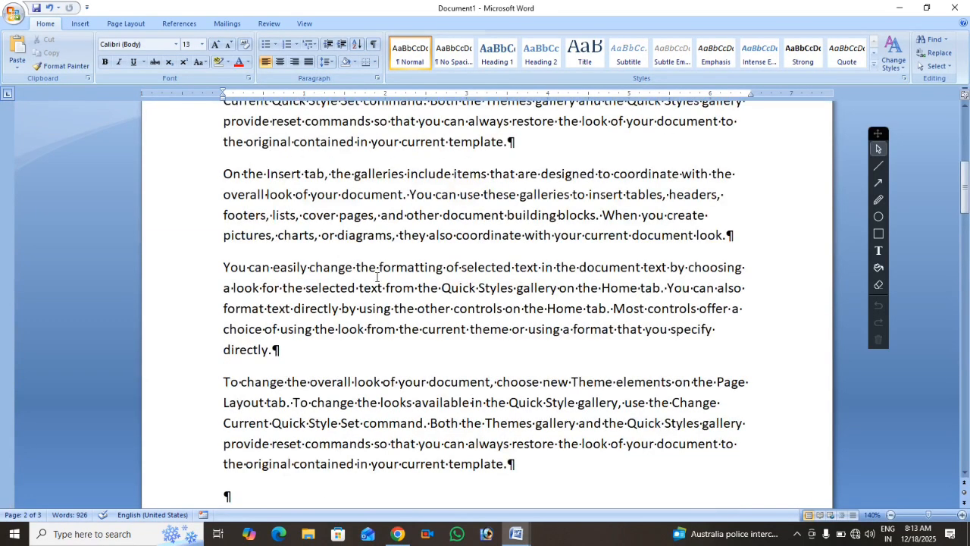
ctrl+scroll(309, 248, up, 4)
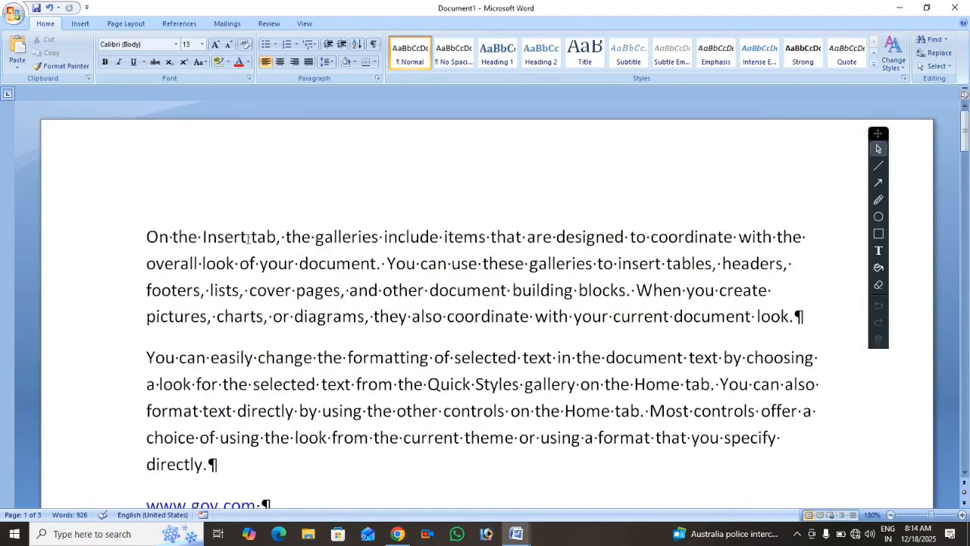
ctrl+scroll(272, 289, down, 4)
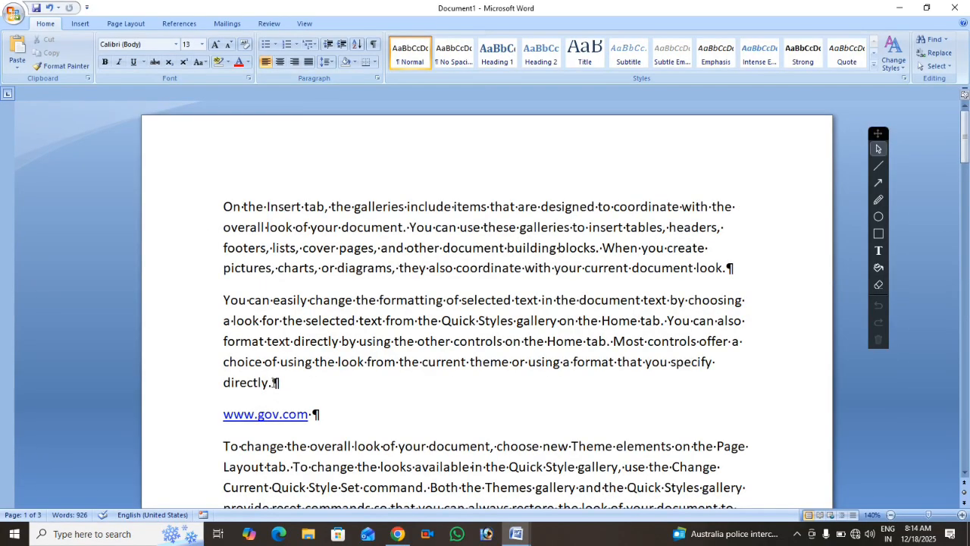
click(302, 384)
key(Return)
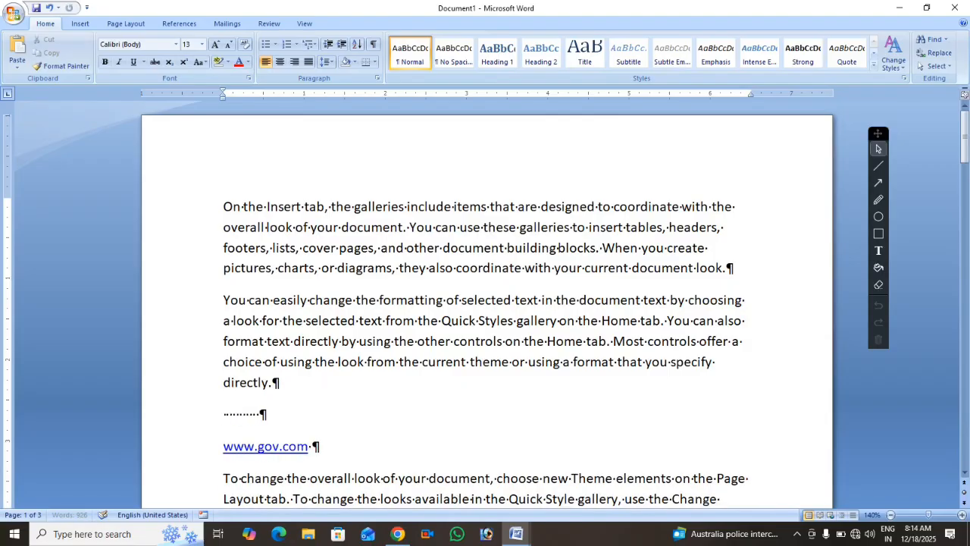
key(Tab)
key(Tab)
key(Tab)
key(Tab)
key(Tab)
key(Tab)
key(Tab)
key(Tab)
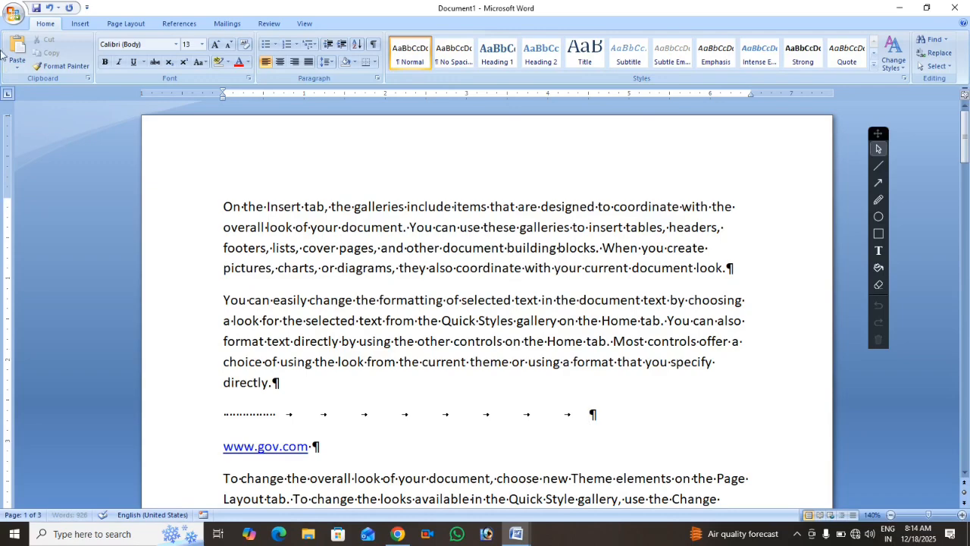
- Turn off the always-shown tab characters, spaces and paragraph marks in the Word display options
click(13, 14)
click(195, 279)
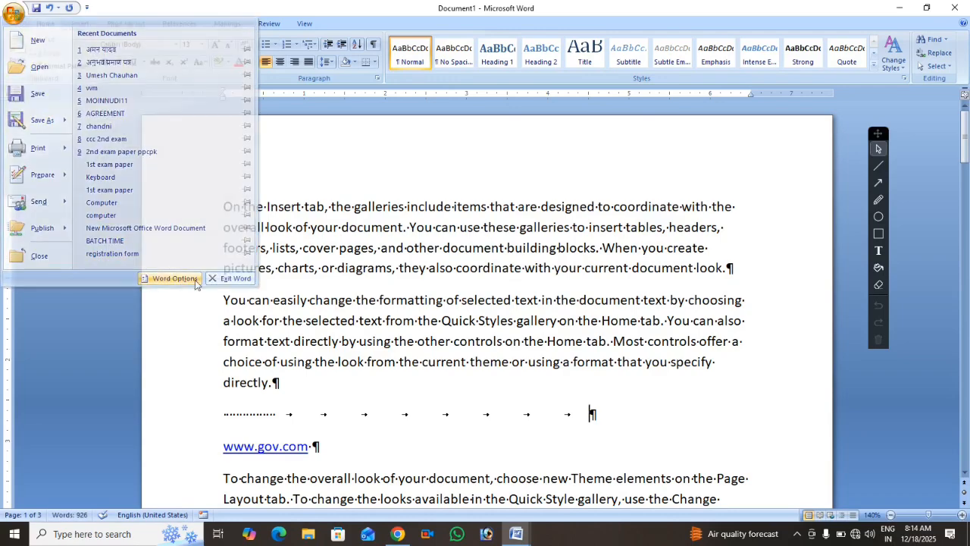
click(258, 102)
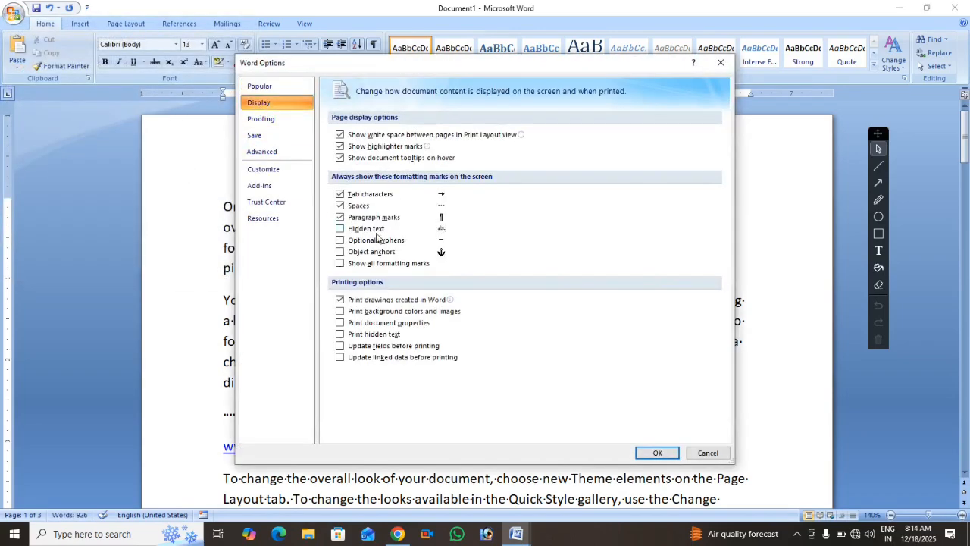
click(340, 194)
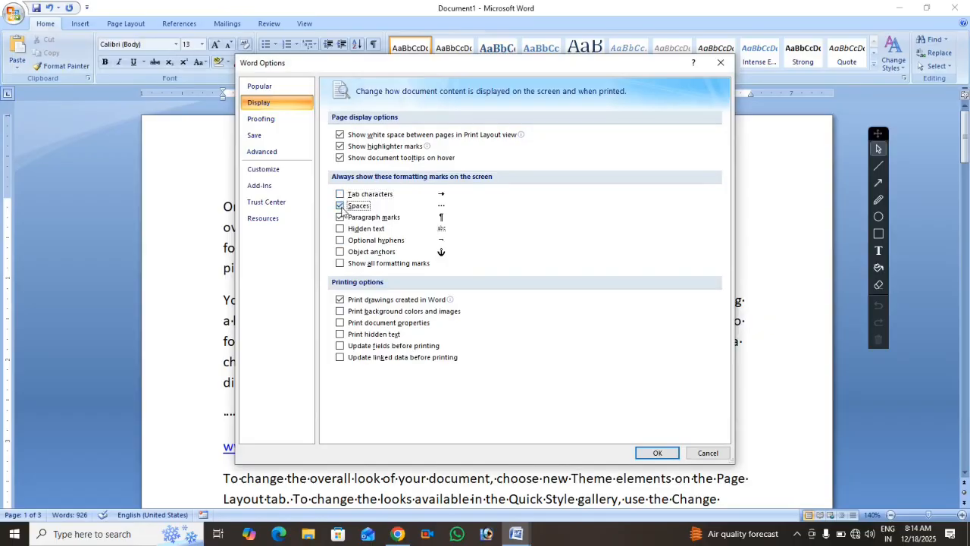
click(340, 205)
click(340, 216)
click(653, 453)
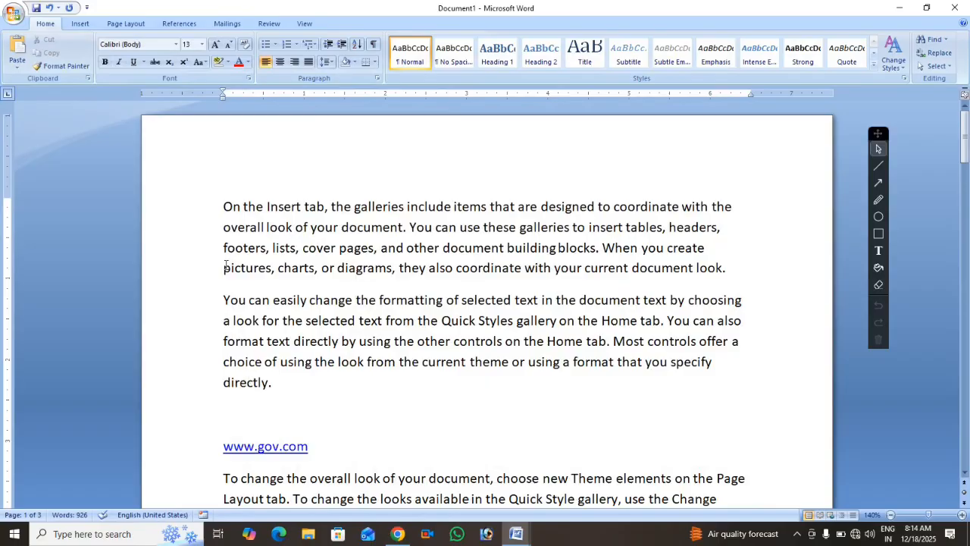
- Review the Hidden text setting among the formatting marks in the display options and leave without changing anything
click(14, 15)
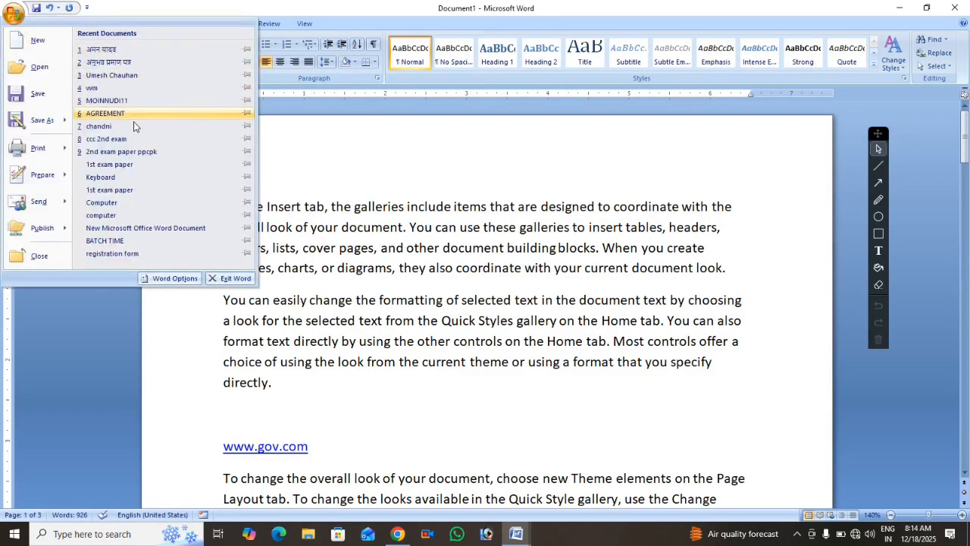
click(182, 279)
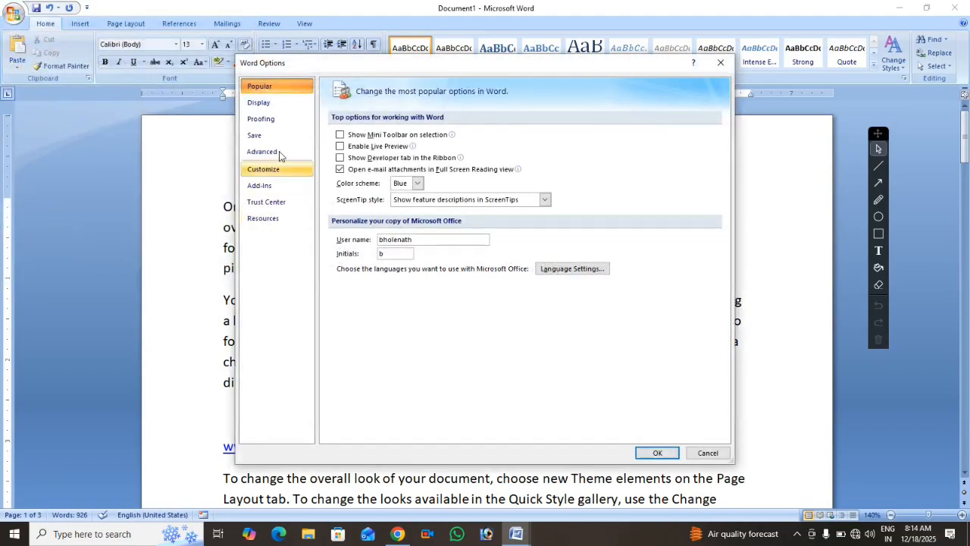
click(265, 102)
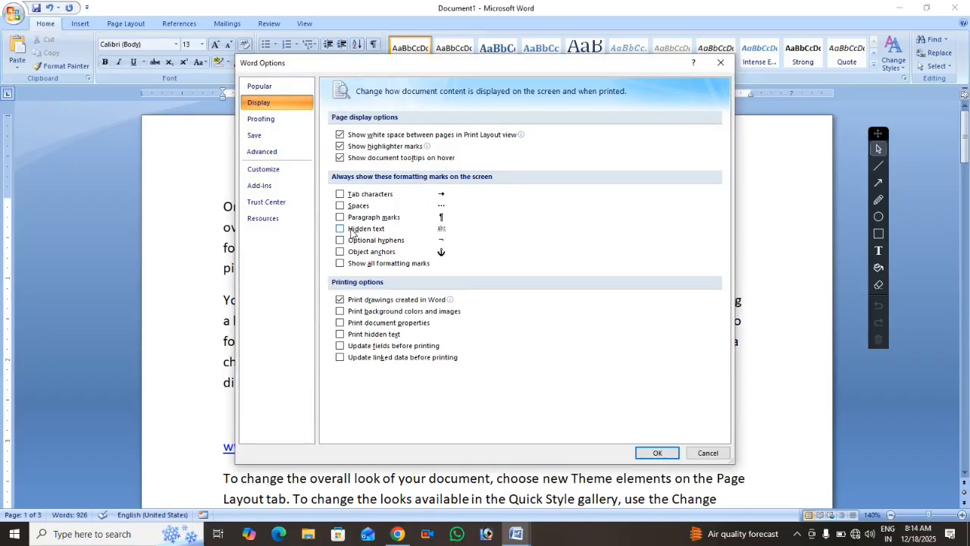
key(Escape)
- Apply the Hidden font effect to the second paragraph, beginning "You can easily change the formatting"
drag(308, 393, 207, 299)
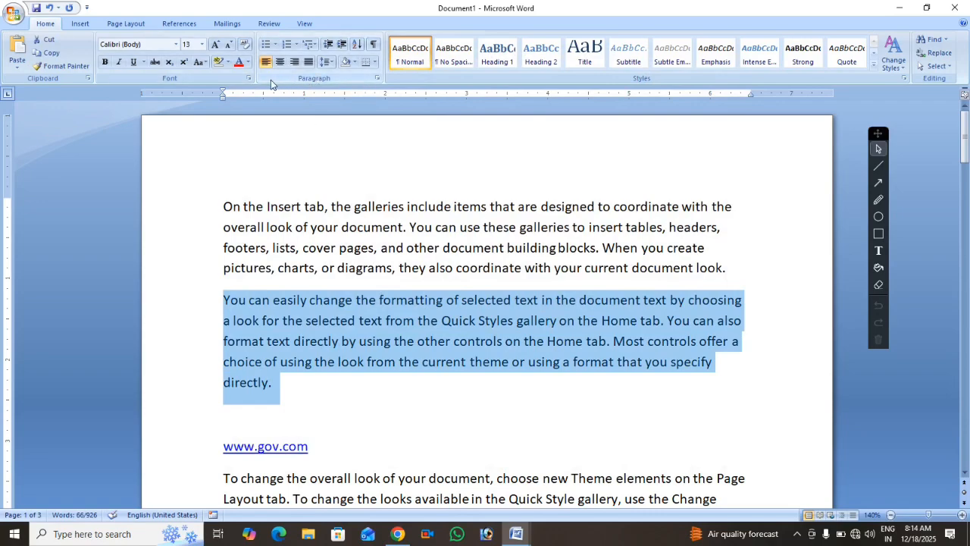
click(378, 77)
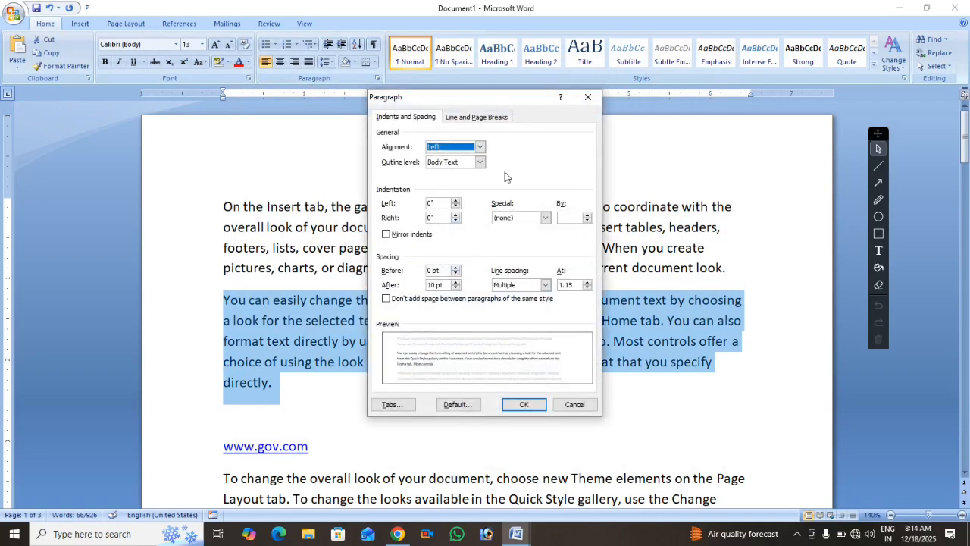
click(588, 98)
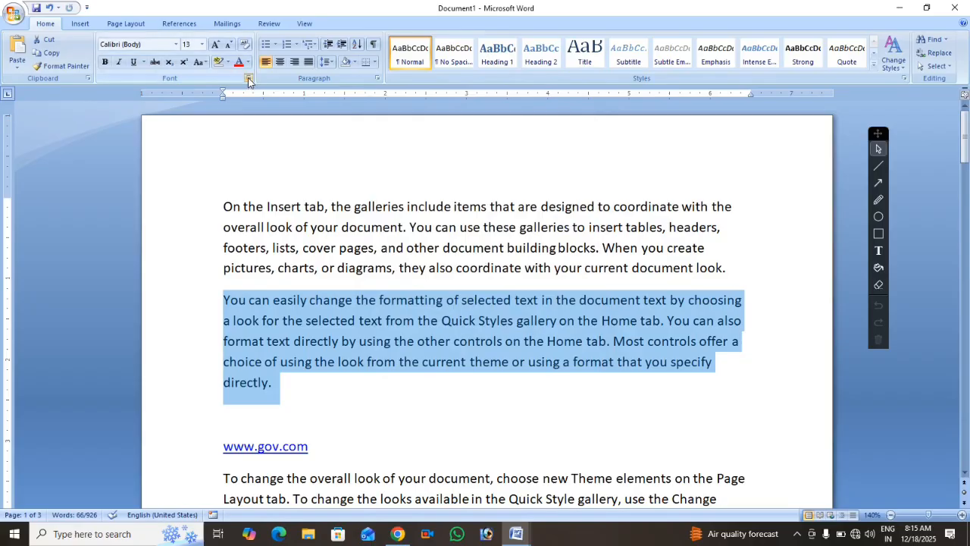
click(249, 78)
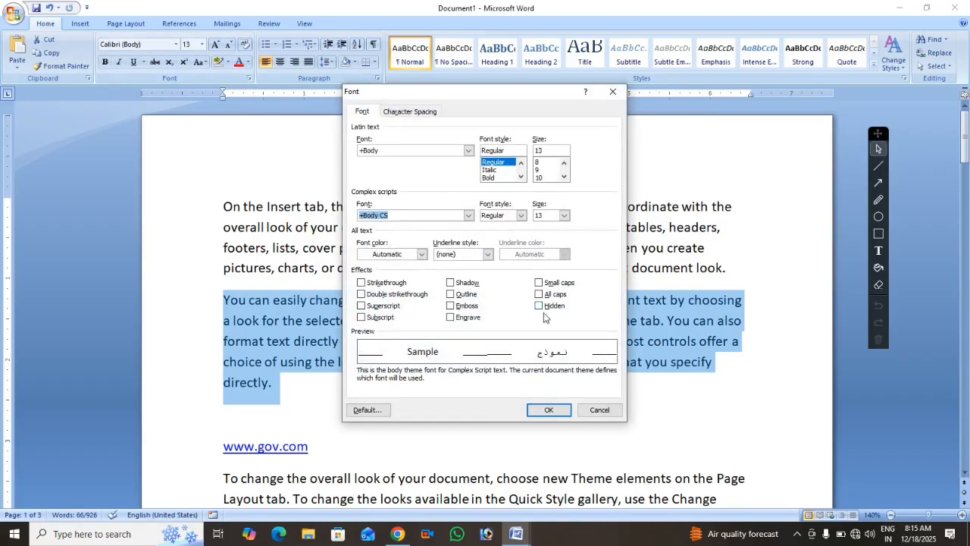
click(539, 306)
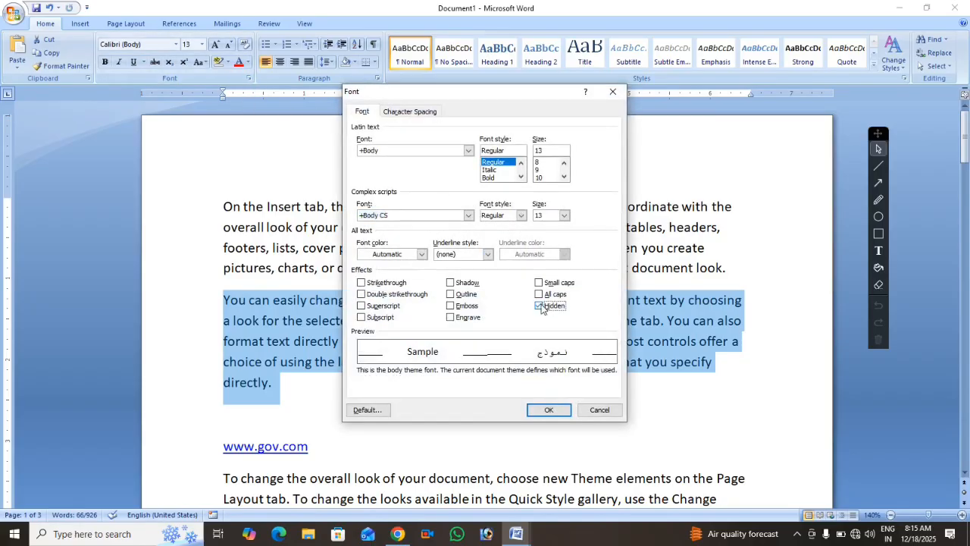
click(550, 409)
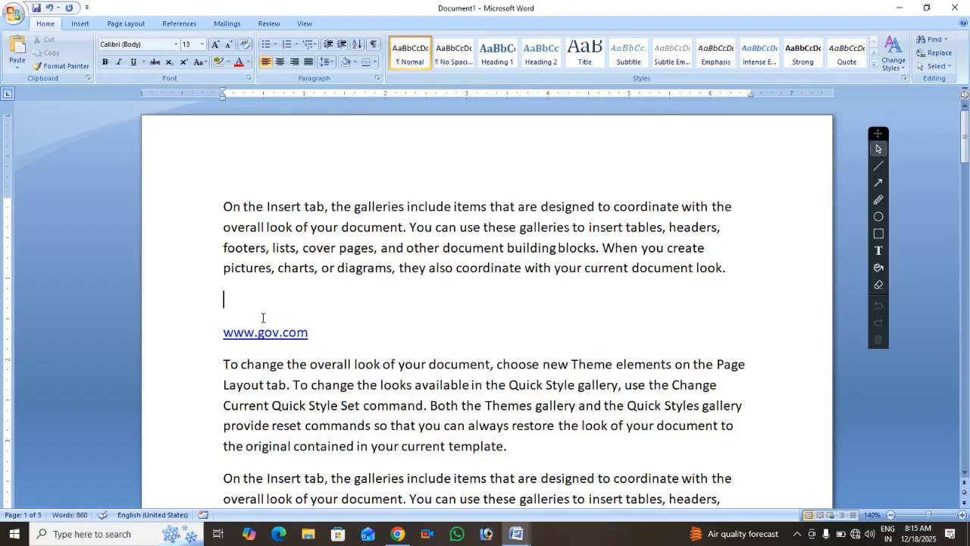
- Turn on the always-shown Hidden text formatting mark in the Word display options
click(15, 14)
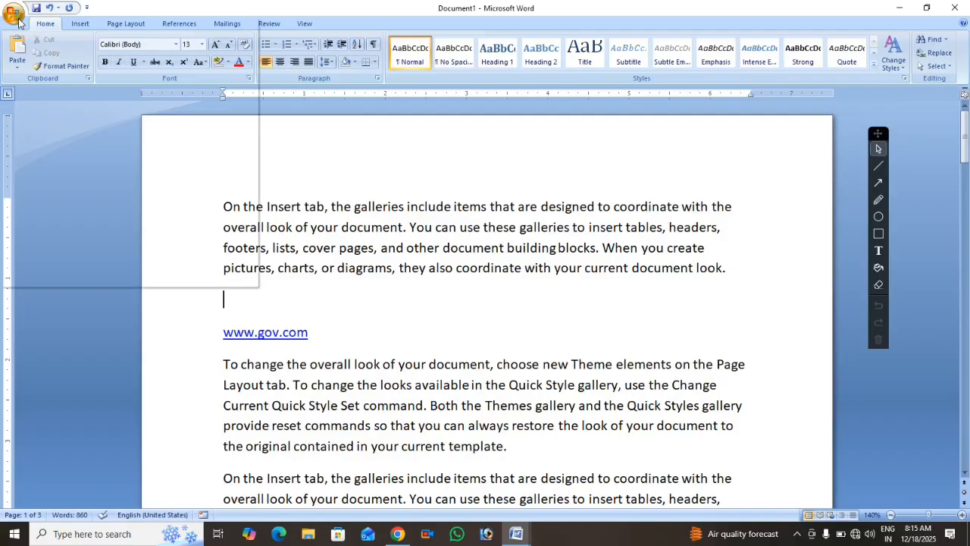
click(188, 277)
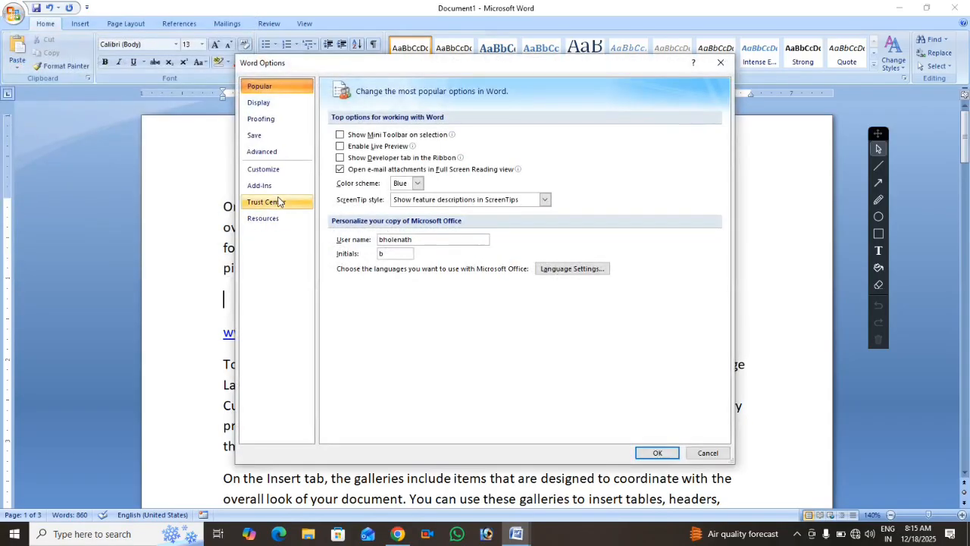
click(261, 102)
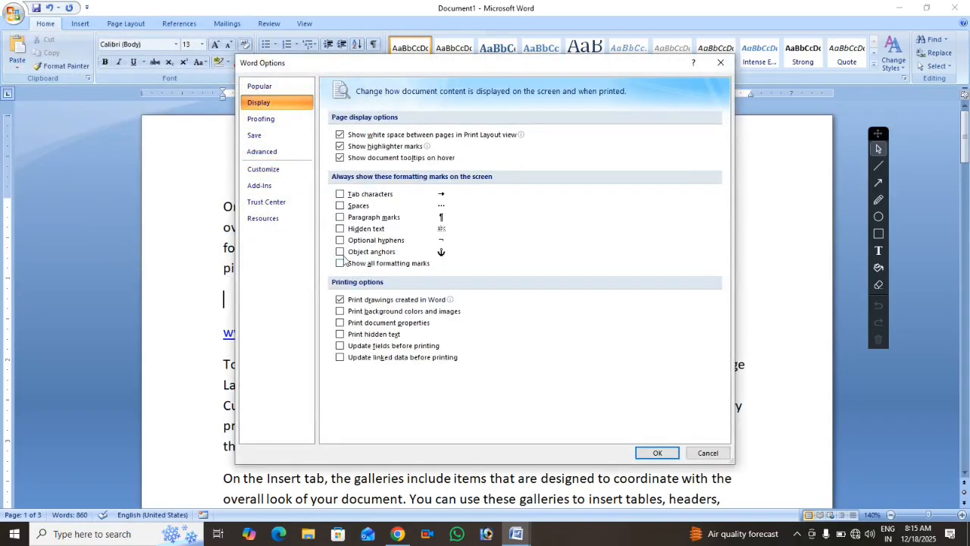
click(341, 229)
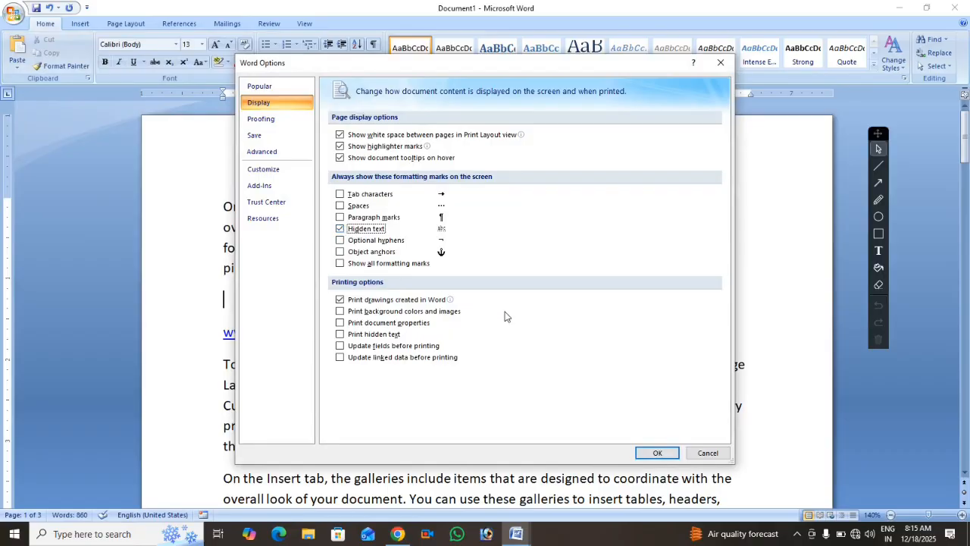
click(656, 453)
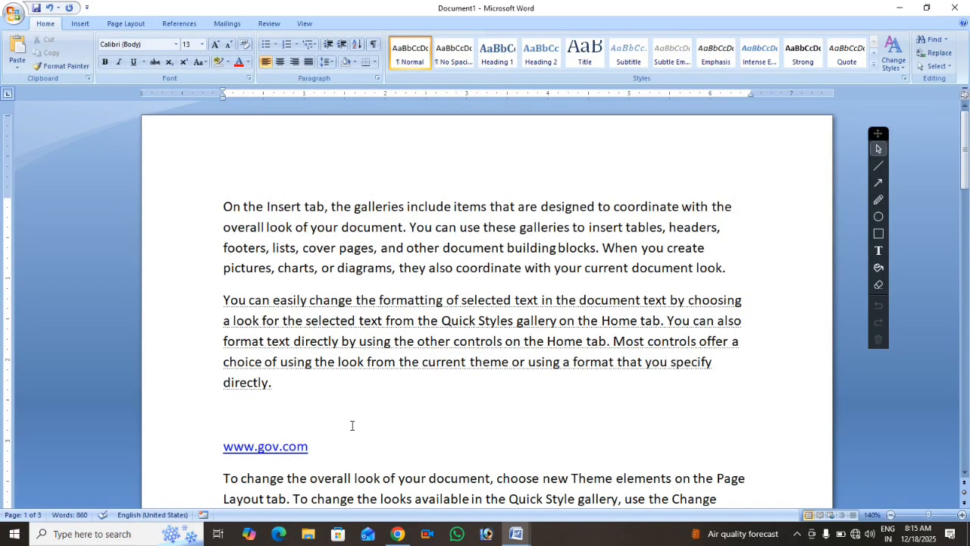
- Try to clear the Hidden font effect with the cursor at the end of the second paragraph
scroll(351, 425, up, 3)
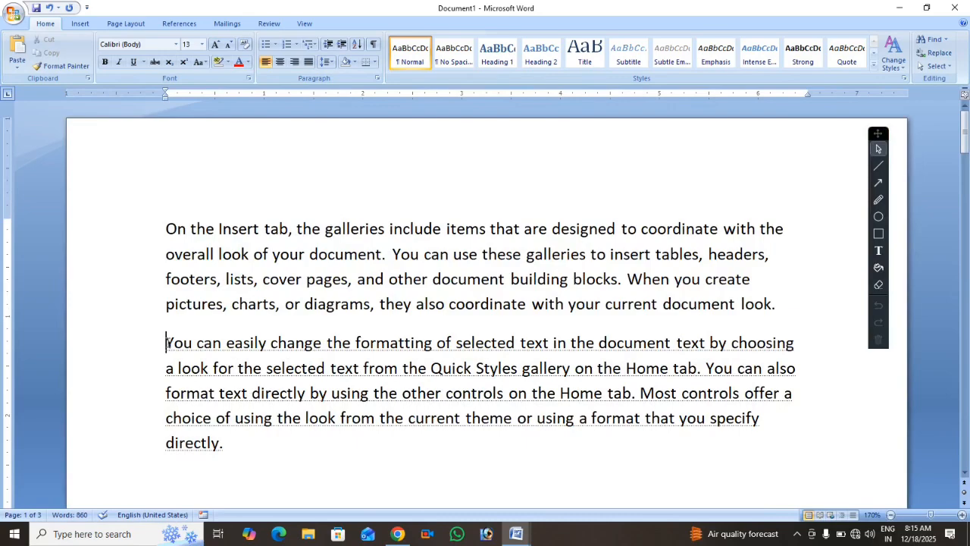
drag(168, 345, 701, 440)
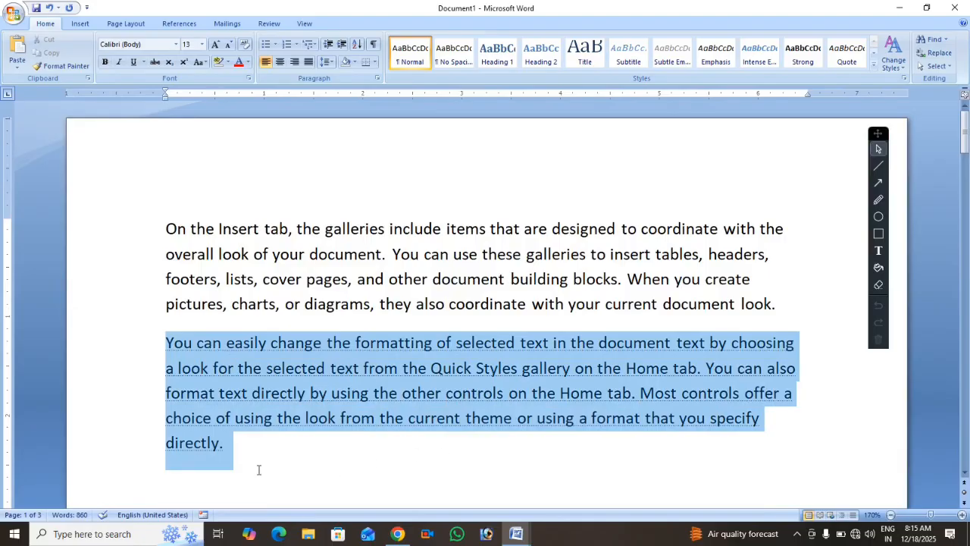
drag(232, 457, 234, 462)
click(243, 445)
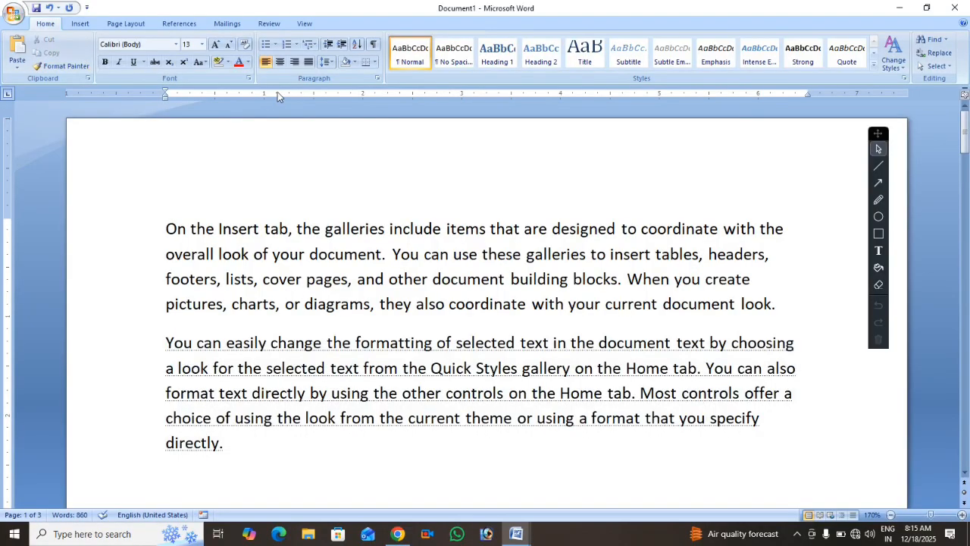
click(248, 79)
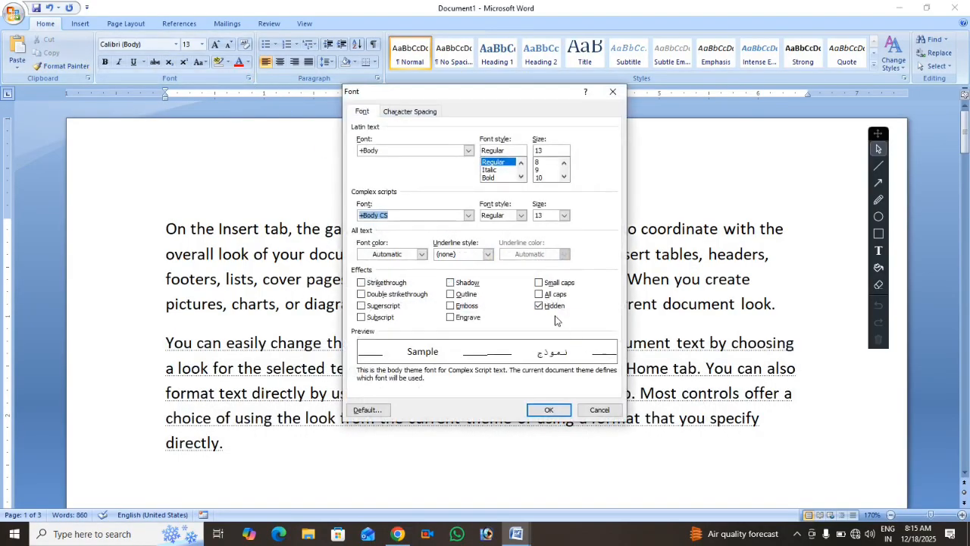
click(539, 305)
click(557, 414)
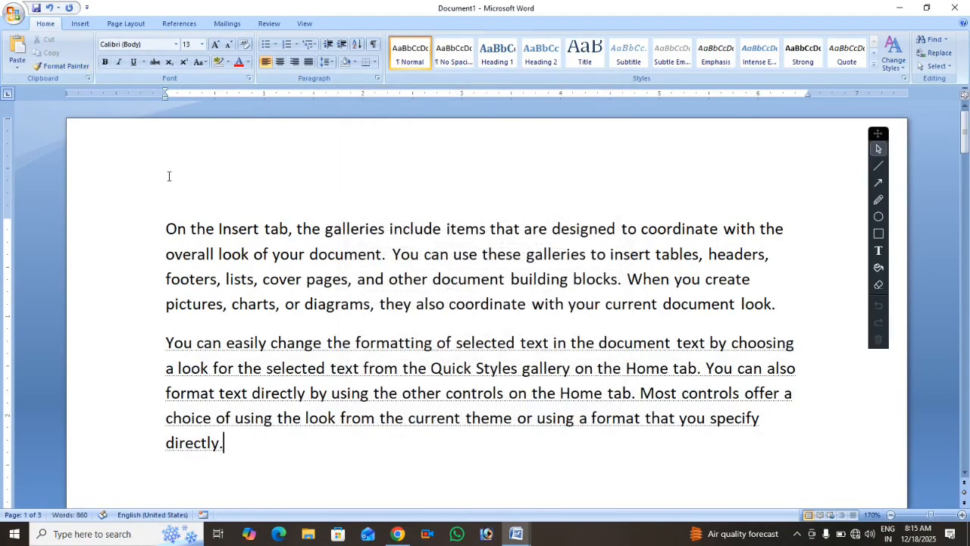
- Turn off the always-shown Hidden text formatting mark in the Word display options
click(13, 15)
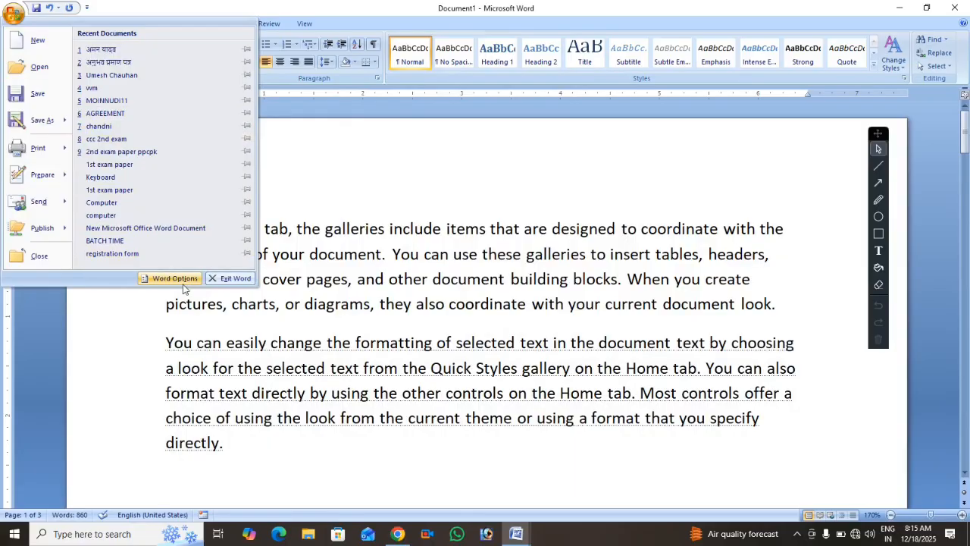
click(174, 278)
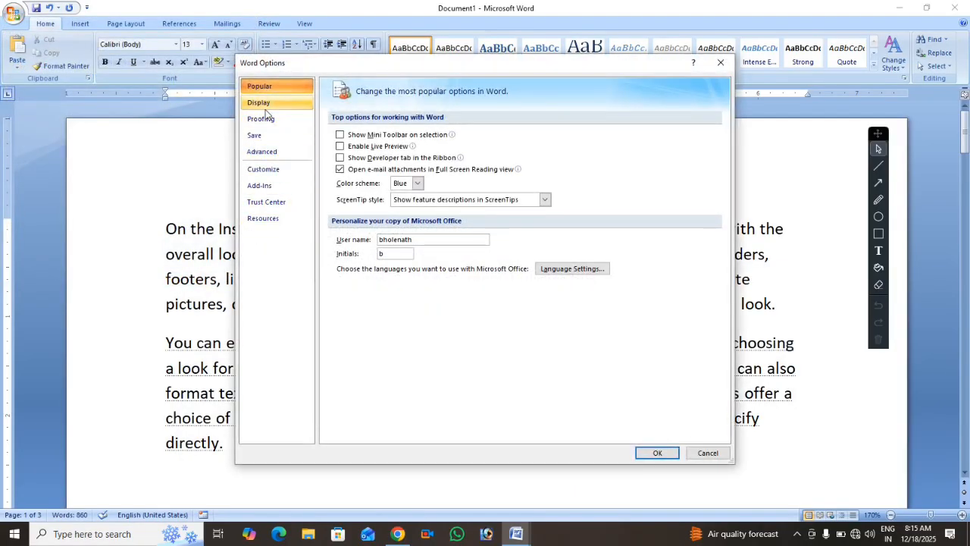
click(265, 107)
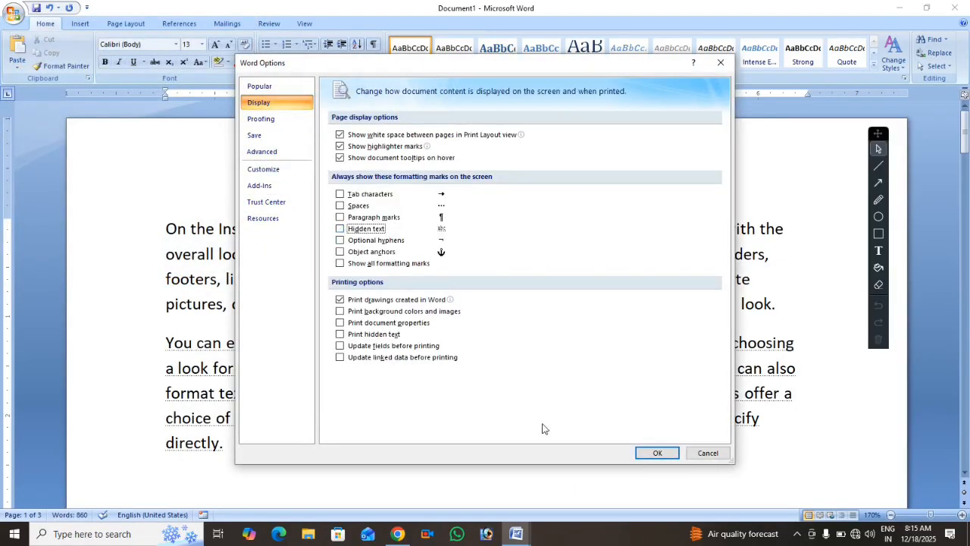
click(652, 452)
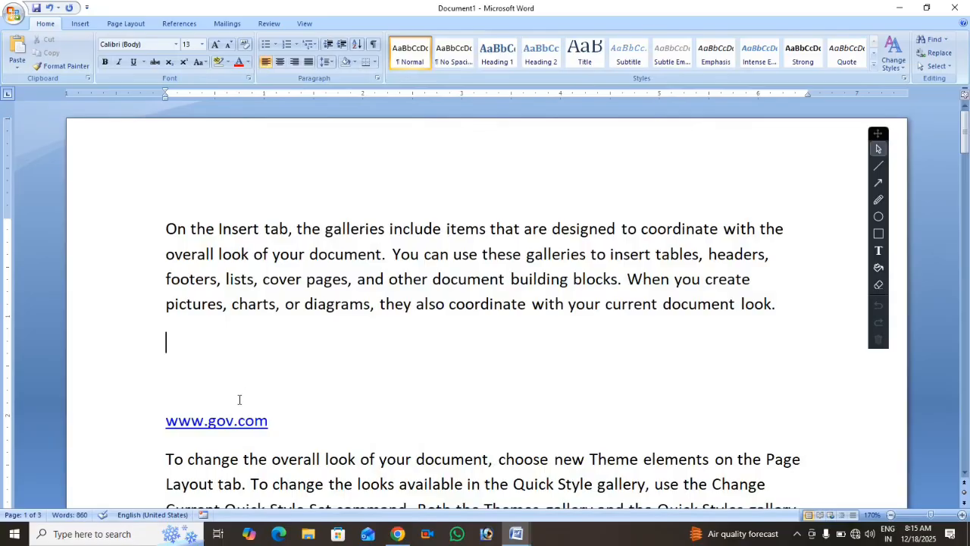
- Undo the Hidden font effect changes made to the second paragraph and leave its text deselected
key(ctrl+z)
key(ctrl+z)
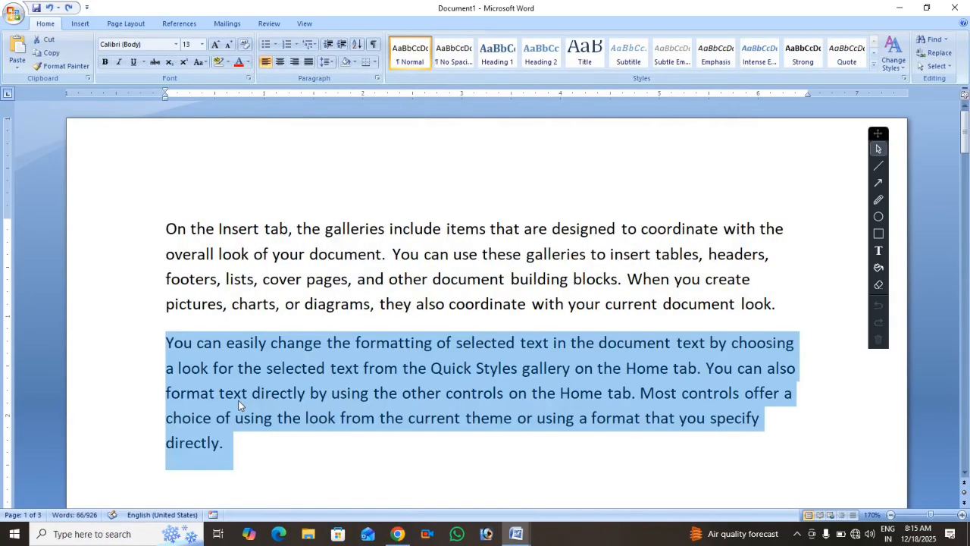
click(267, 457)
drag(242, 442, 176, 422)
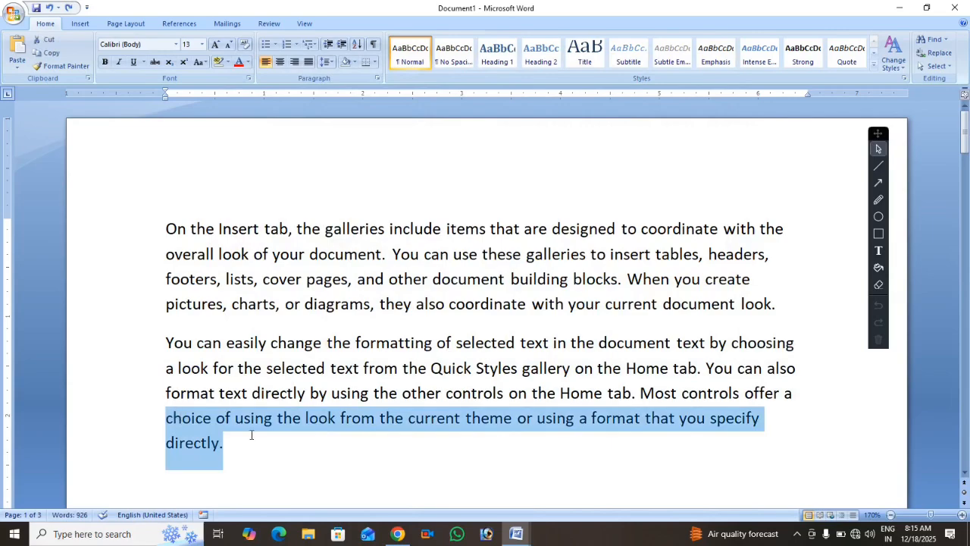
click(265, 446)
- Review the Optional hyphens setting among the formatting marks in the display options and leave without changing anything
click(14, 14)
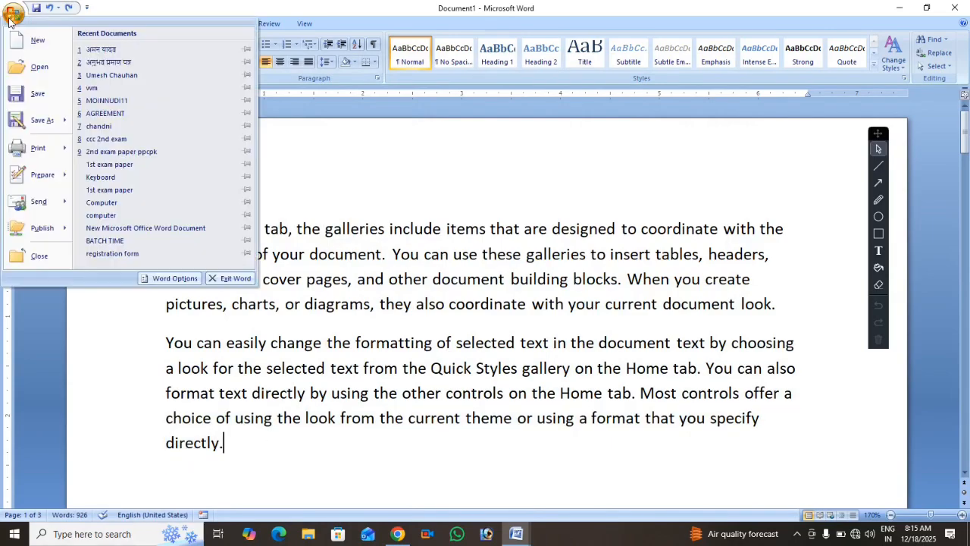
click(170, 277)
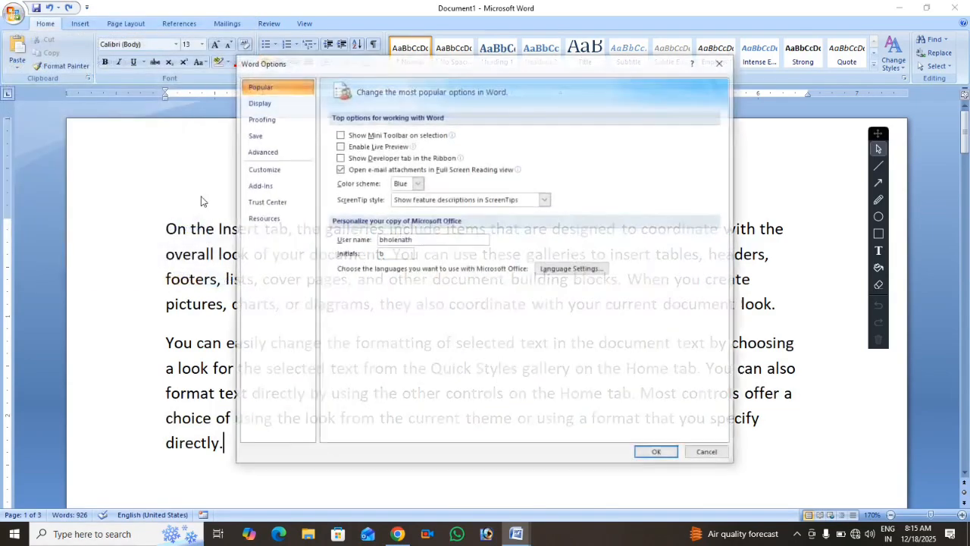
click(262, 106)
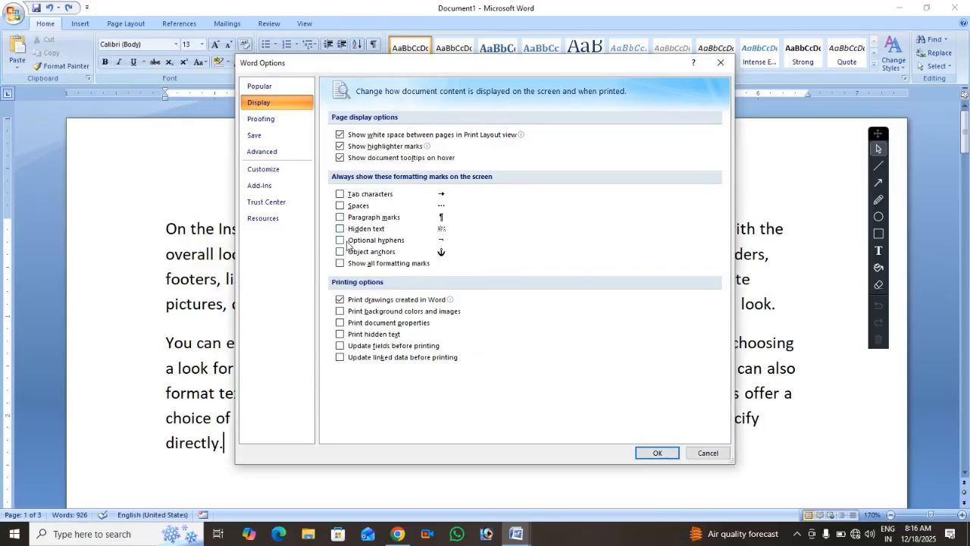
key(Escape)
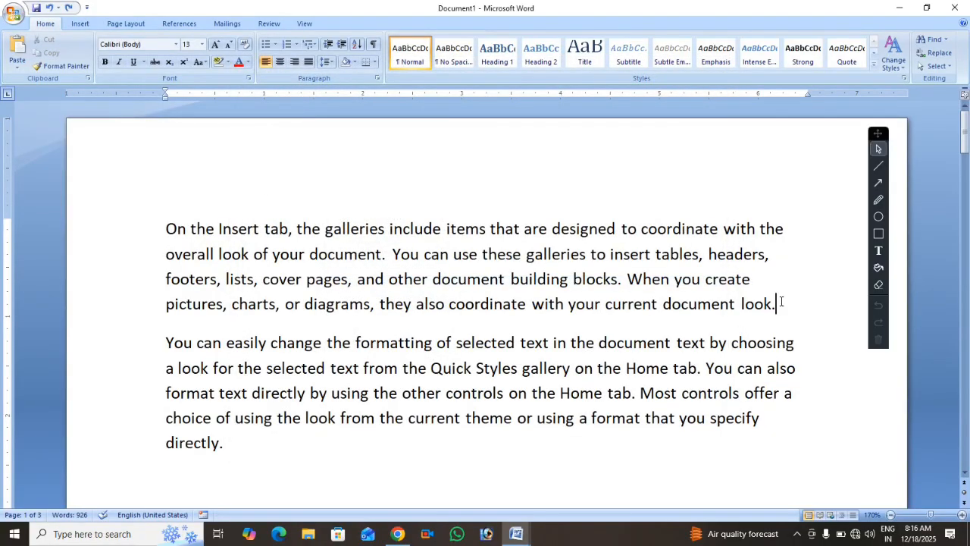
- Select the first paragraph and turn on the always-shown Optional hyphens formatting mark in the Word display options
drag(781, 301, 212, 226)
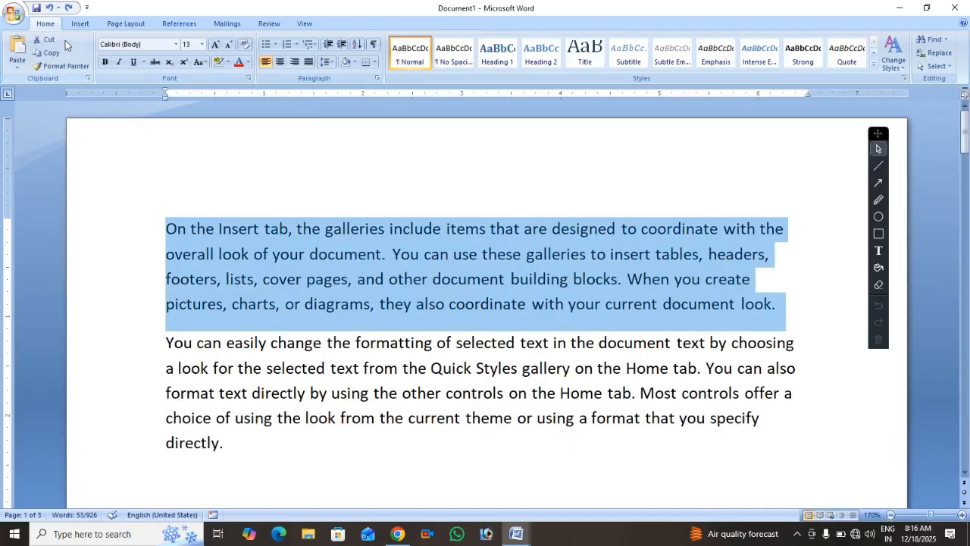
click(13, 13)
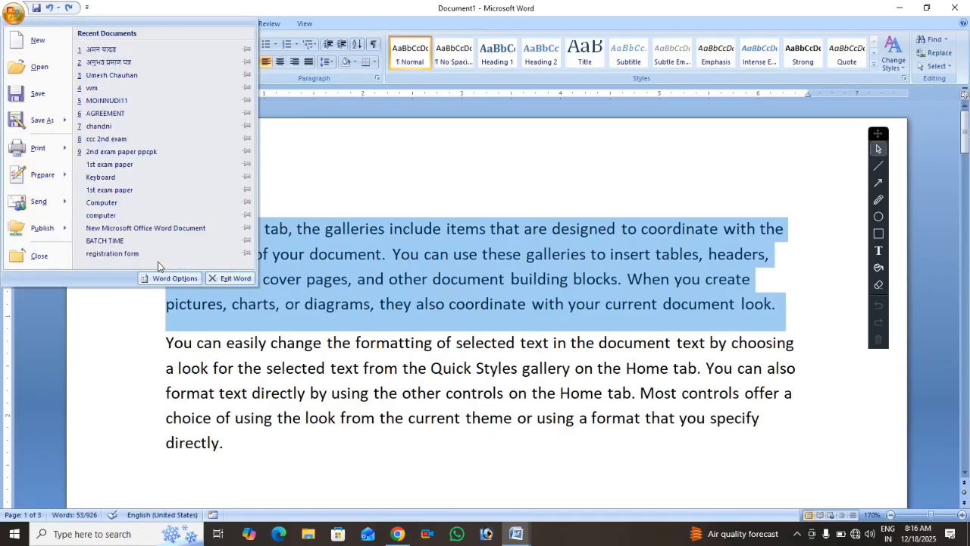
click(163, 282)
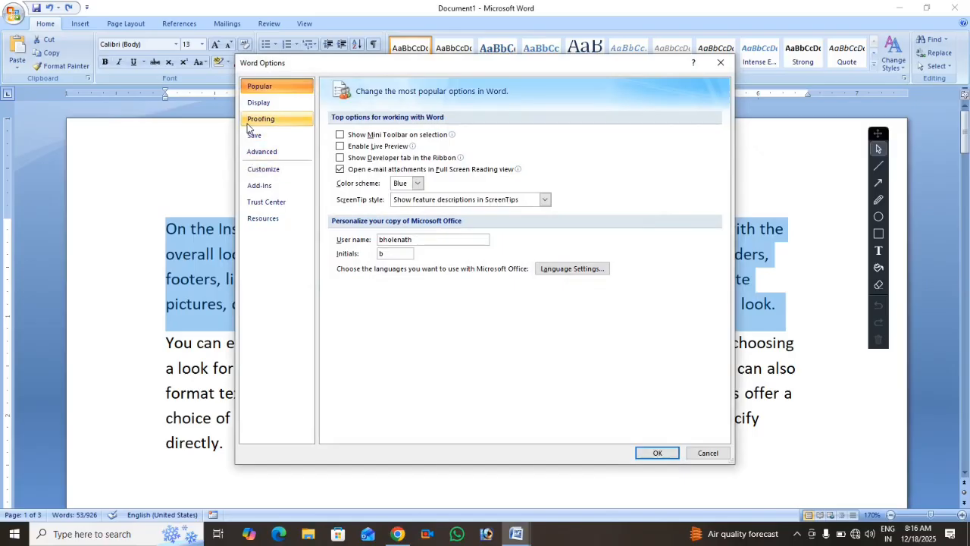
click(254, 104)
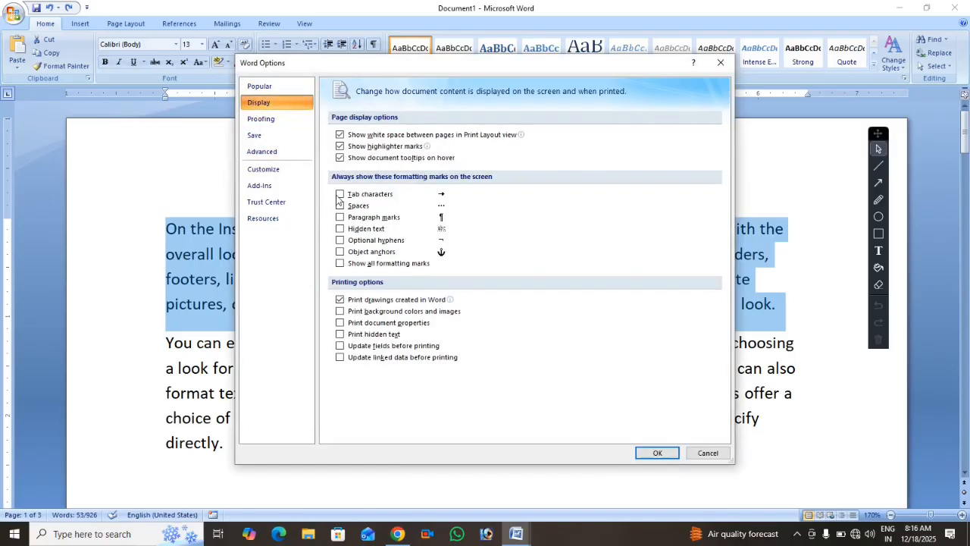
click(339, 240)
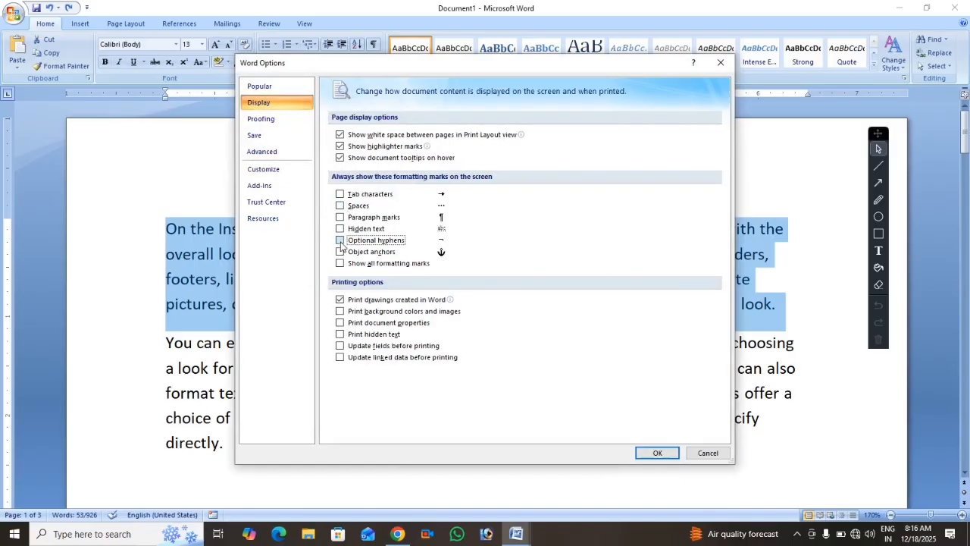
click(646, 453)
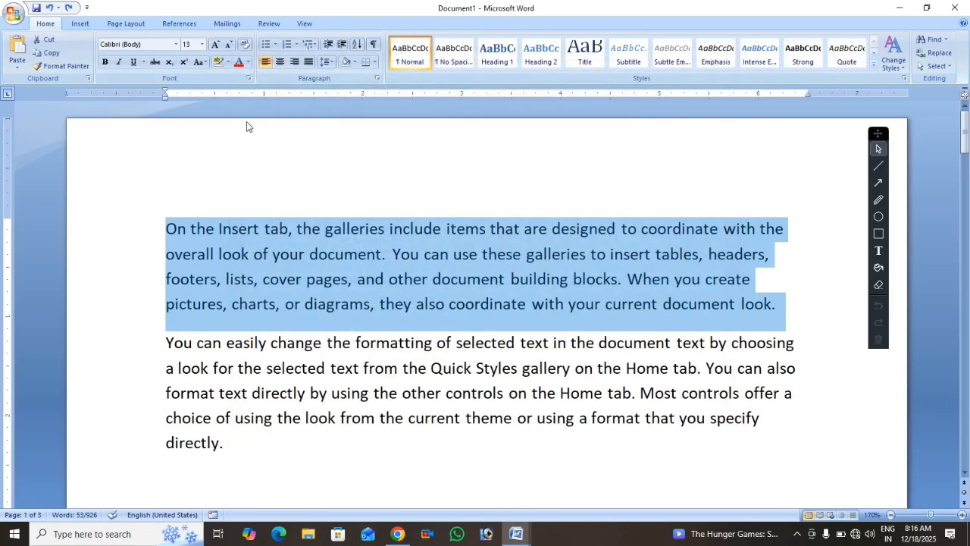
- Set the document's hyphenation to Automatic
click(129, 26)
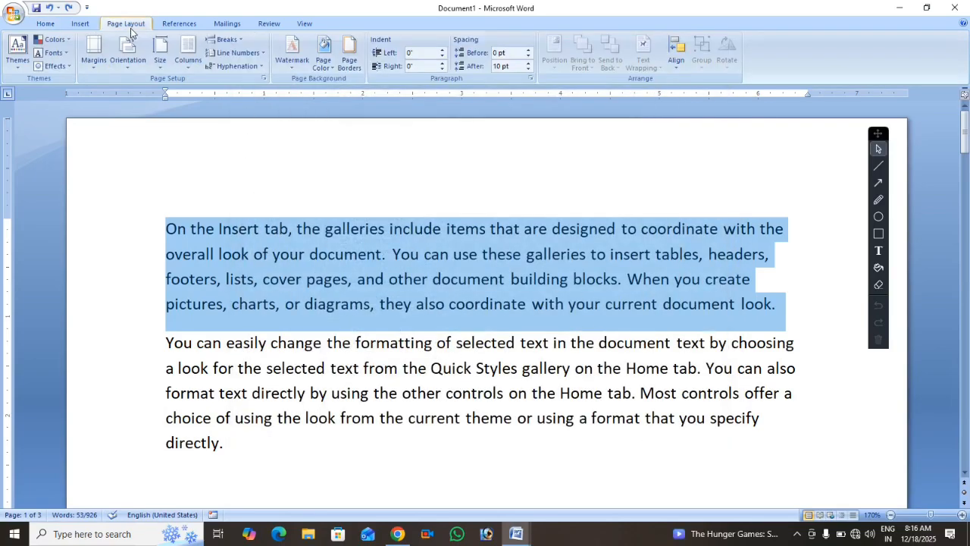
click(260, 68)
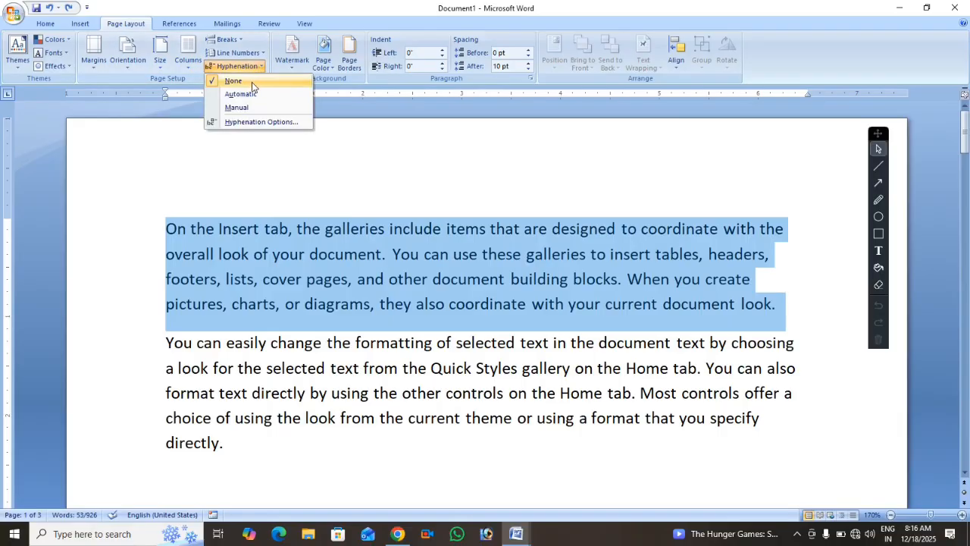
click(244, 95)
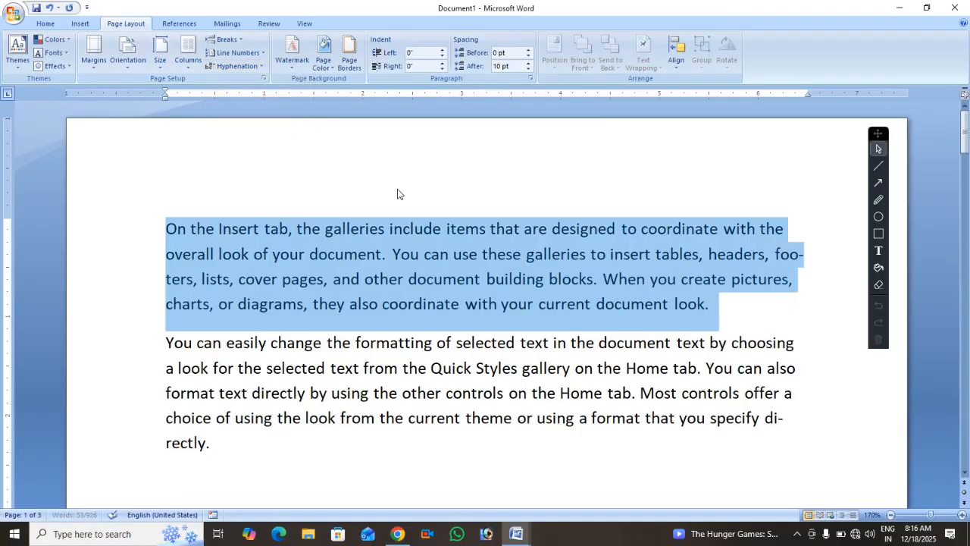
- Deselect the first paragraph, turn off the always-shown Optional hyphens mark, and set the document's hyphenation to None
click(738, 310)
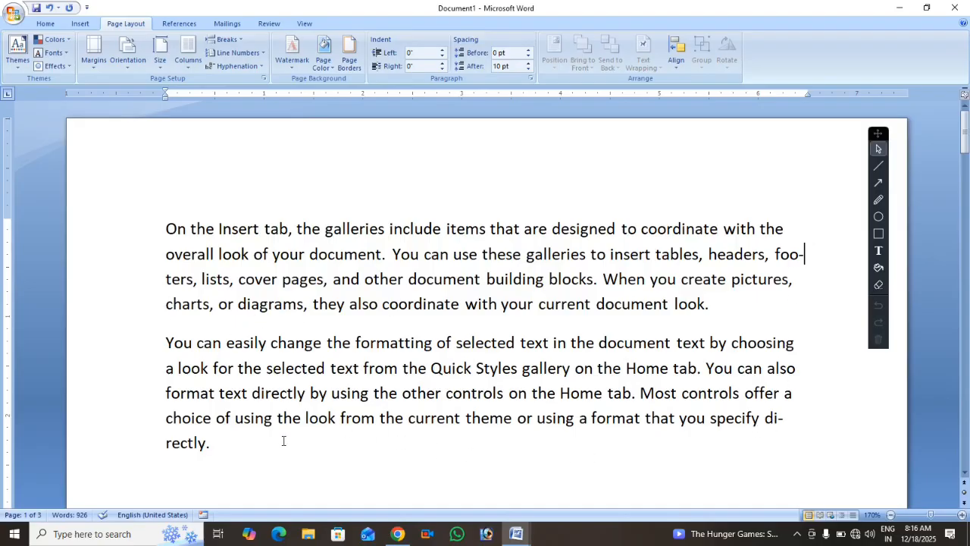
click(15, 15)
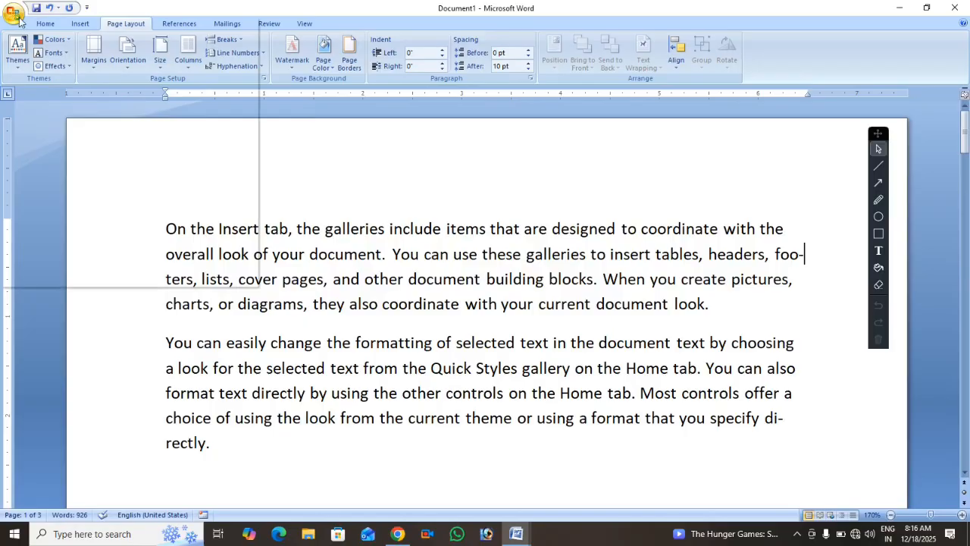
click(154, 278)
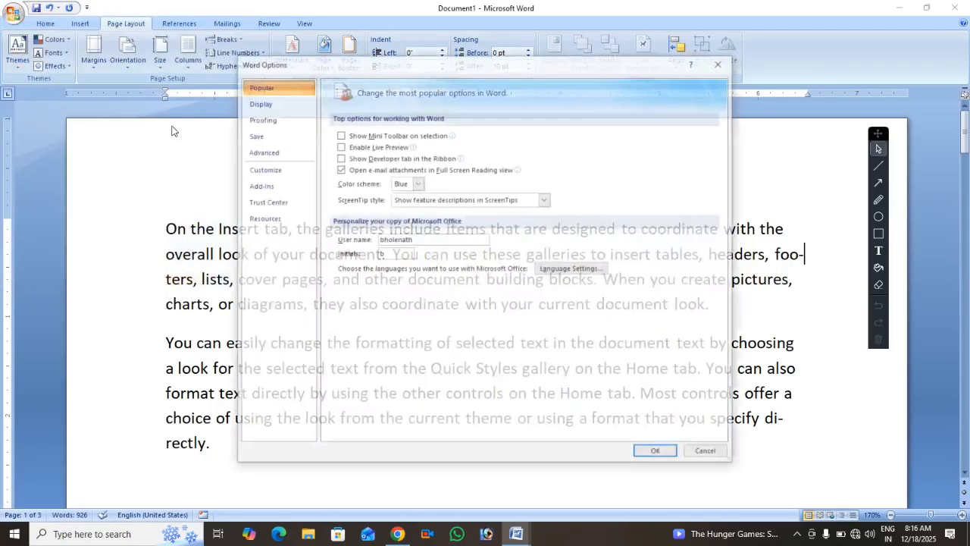
click(257, 102)
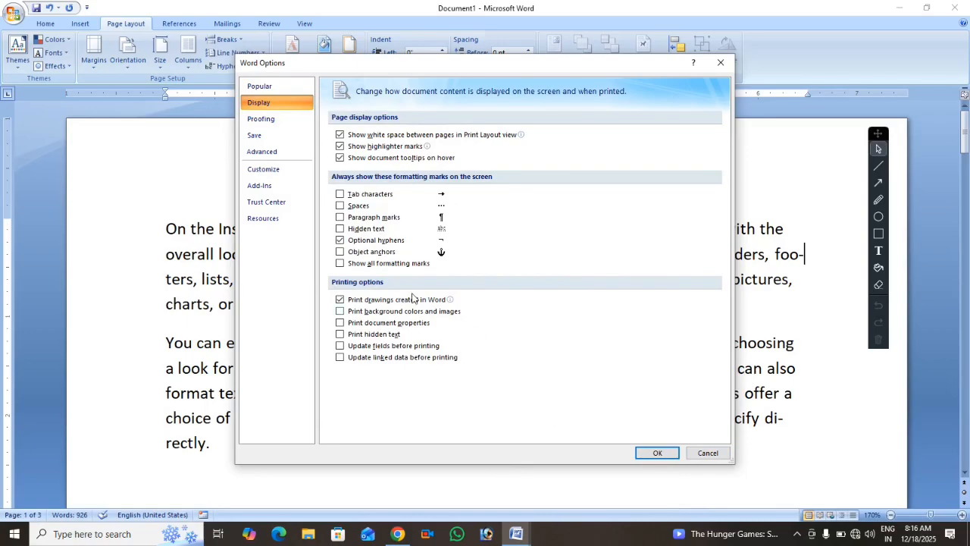
click(349, 241)
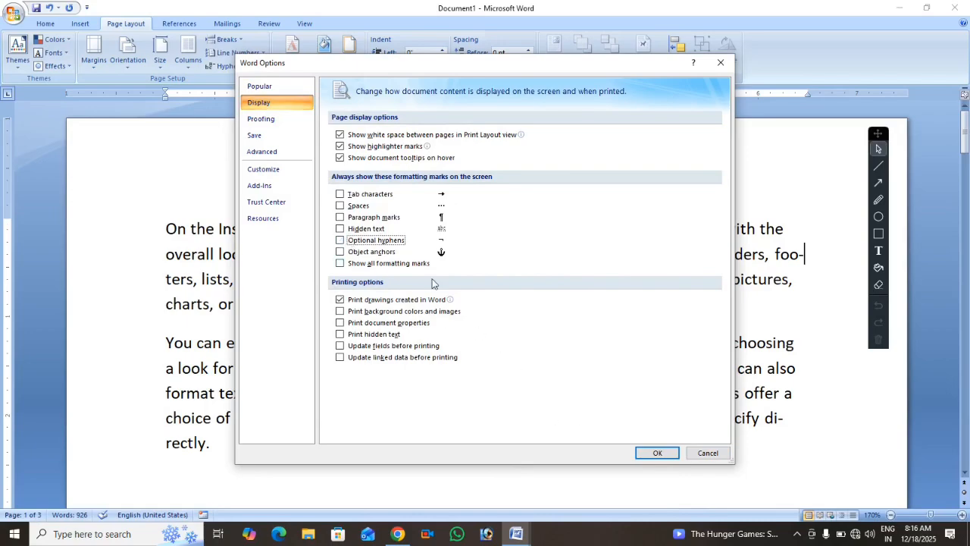
click(657, 452)
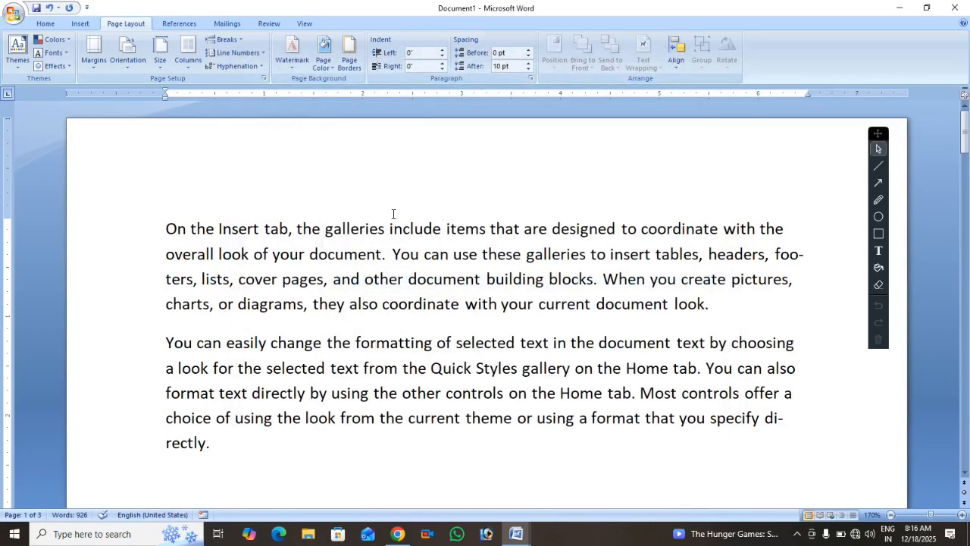
click(235, 66)
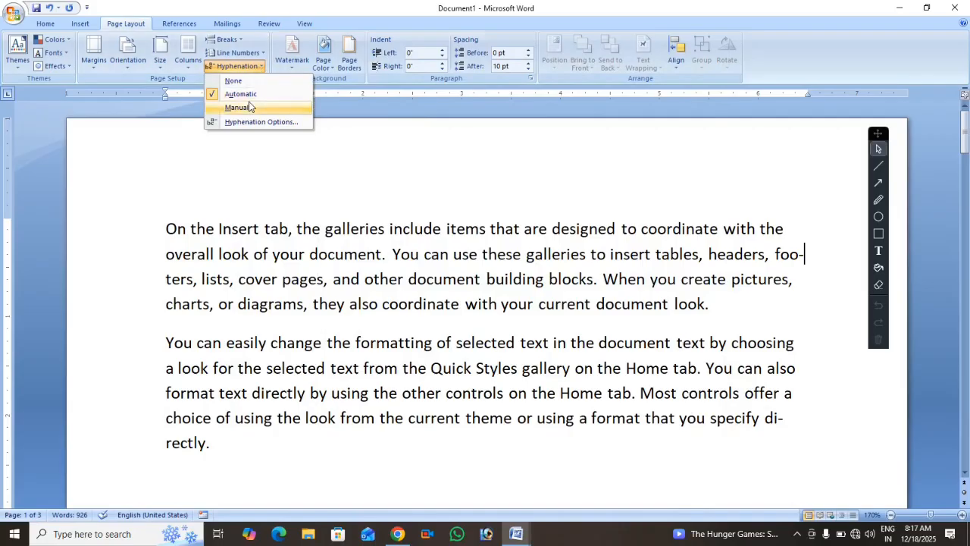
click(235, 81)
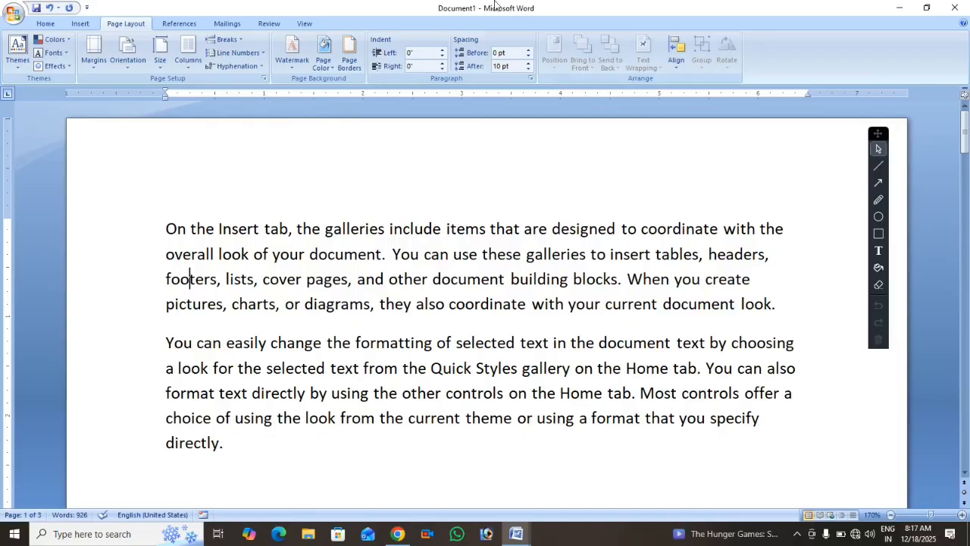
- Turn on the always-shown Object anchors formatting mark in the Word display options
click(14, 15)
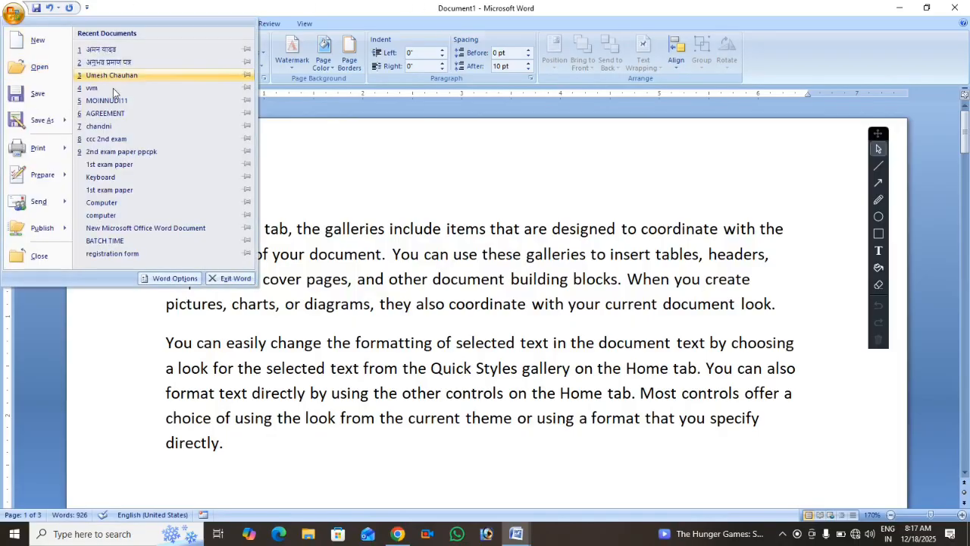
click(176, 278)
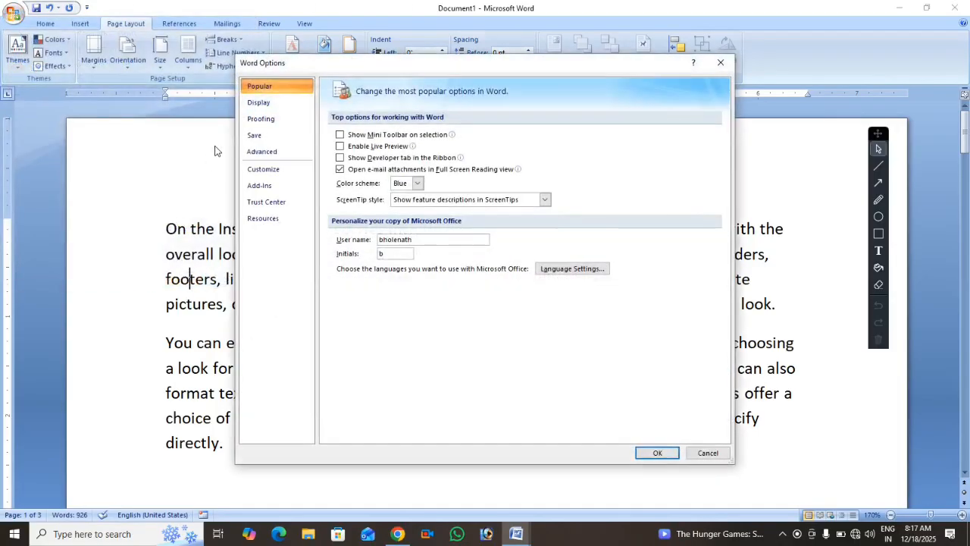
click(259, 104)
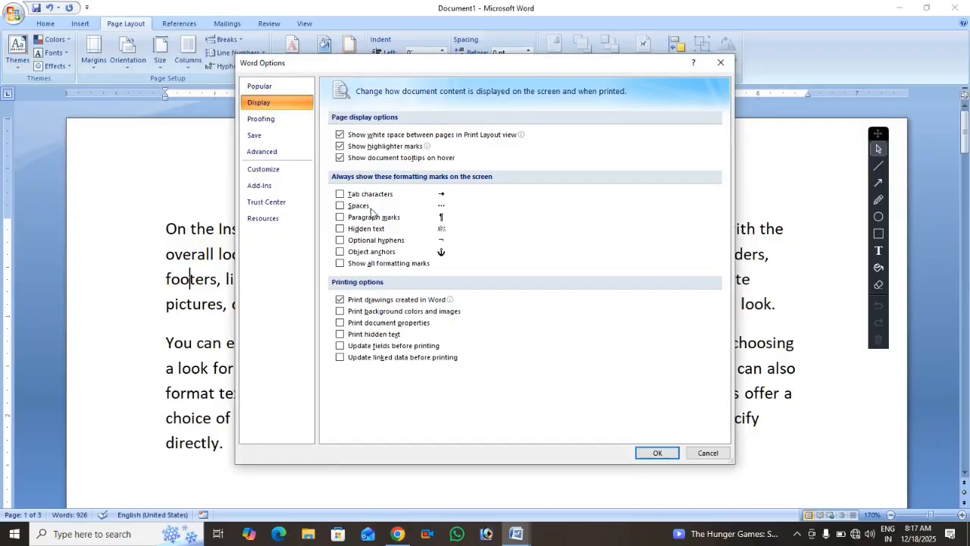
click(340, 252)
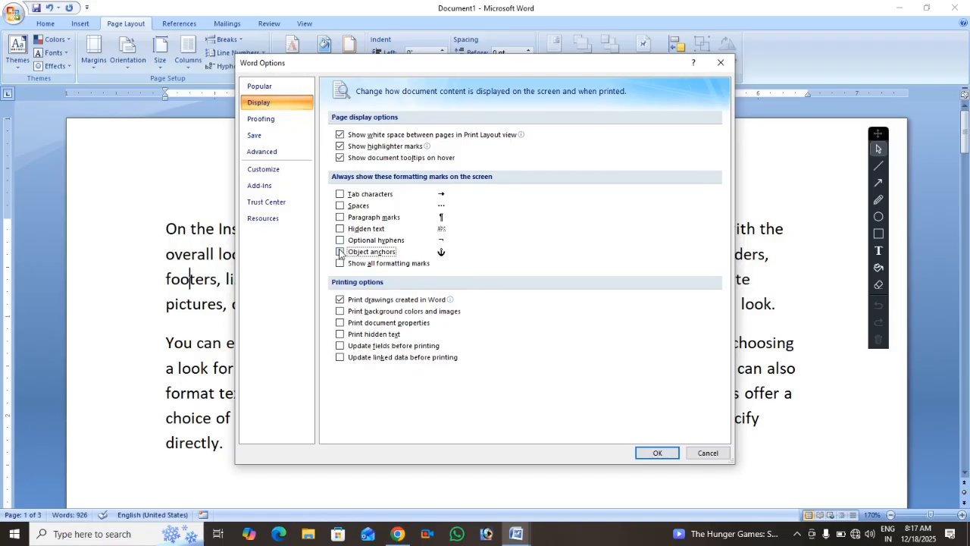
click(666, 449)
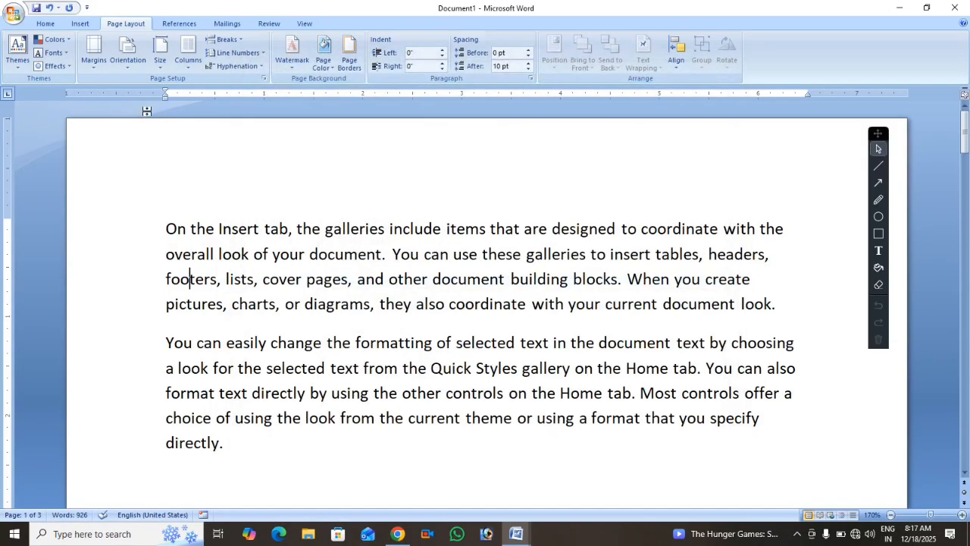
- Draw a rectangle about 1.72" high and 2.09" wide over the first two paragraphs and check its anchor mark beside the text
click(82, 24)
click(177, 71)
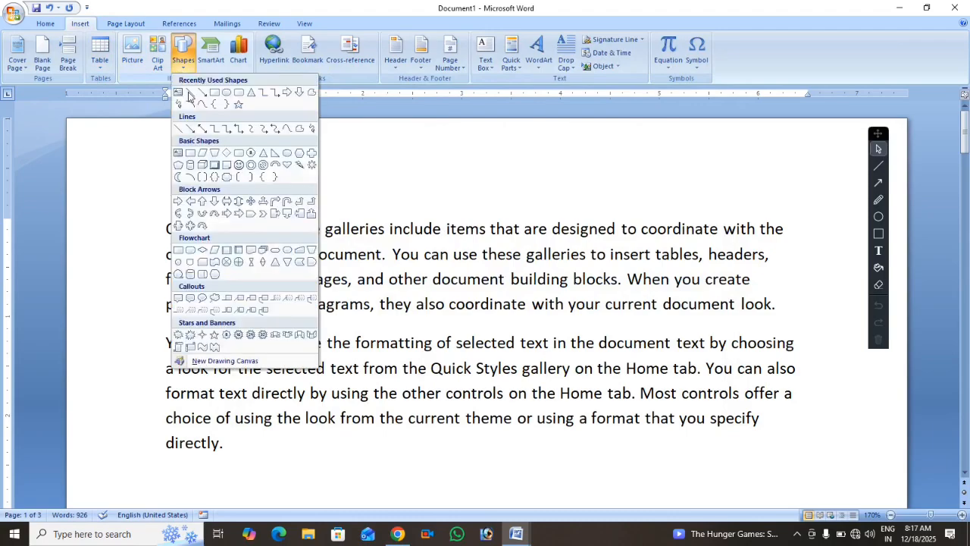
click(215, 92)
mouse_move(204, 186)
mouse_down()
mouse_move(240, 307)
mouse_move(411, 356)
mouse_up()
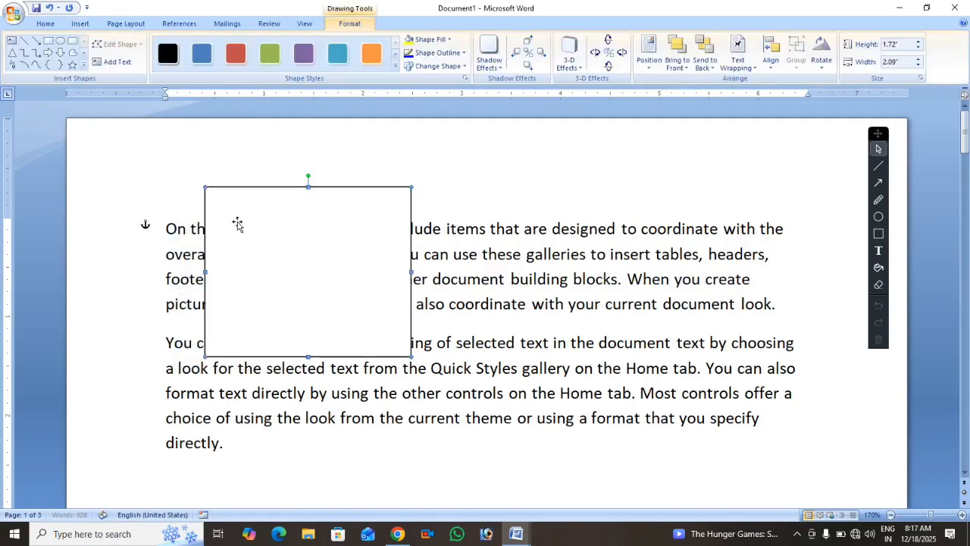
click(147, 230)
click(144, 222)
- Turn off the always-shown Object anchors formatting mark in the Word display options
click(3, 17)
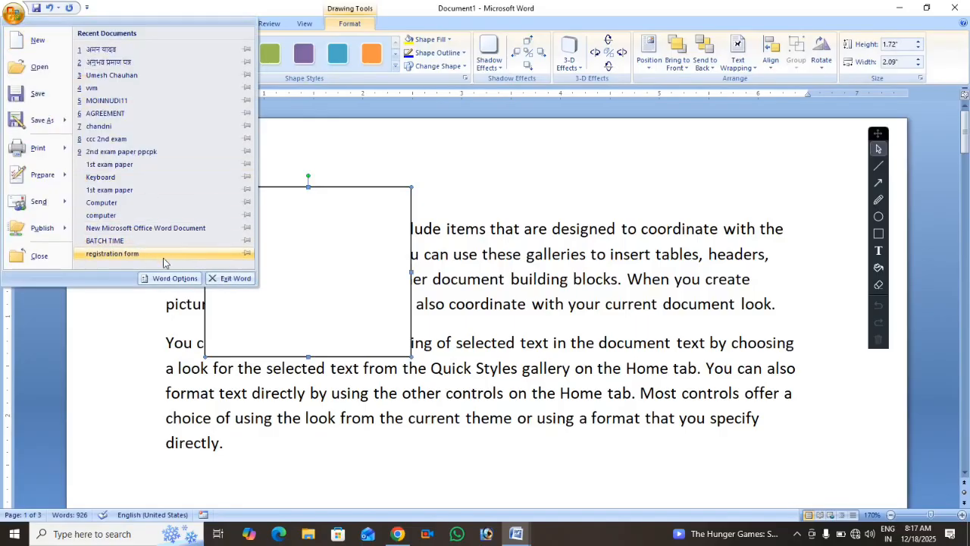
click(173, 279)
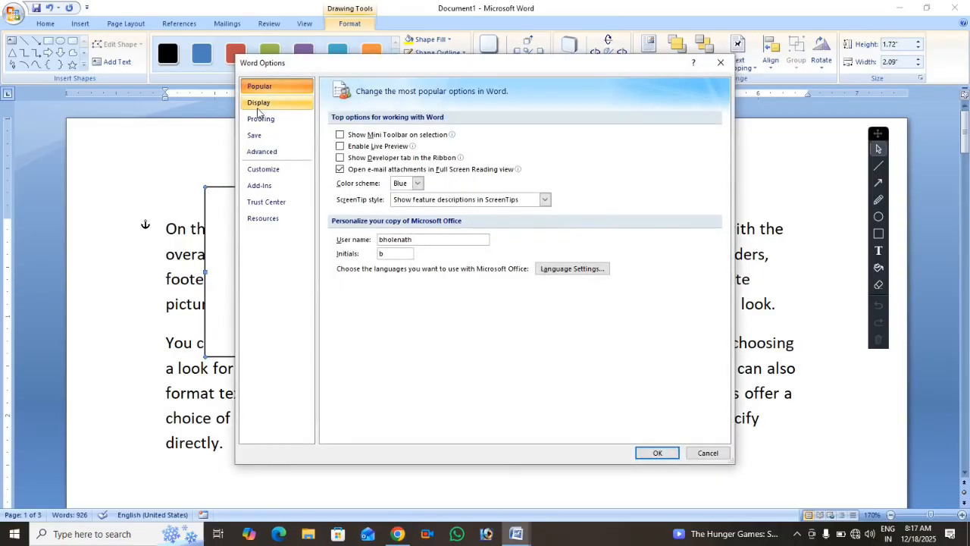
click(259, 102)
click(345, 253)
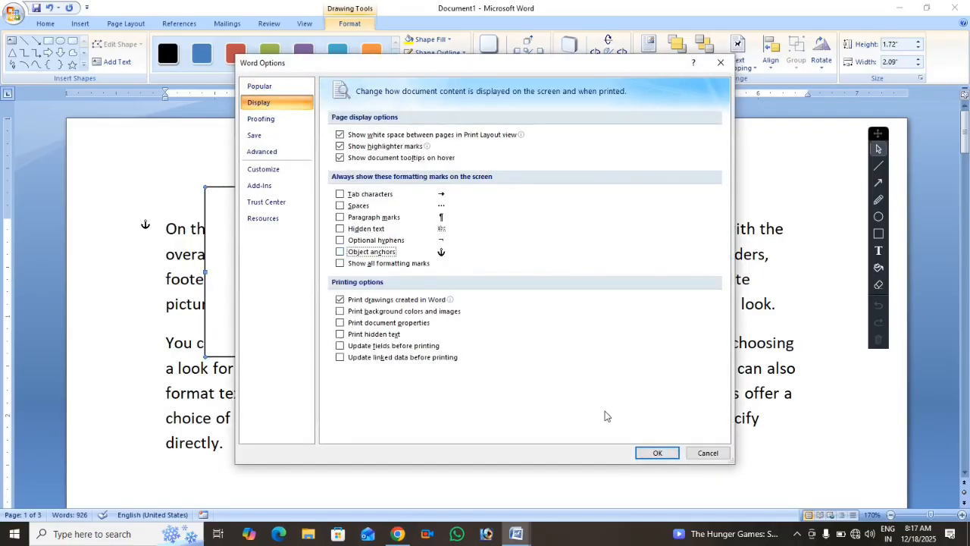
click(657, 453)
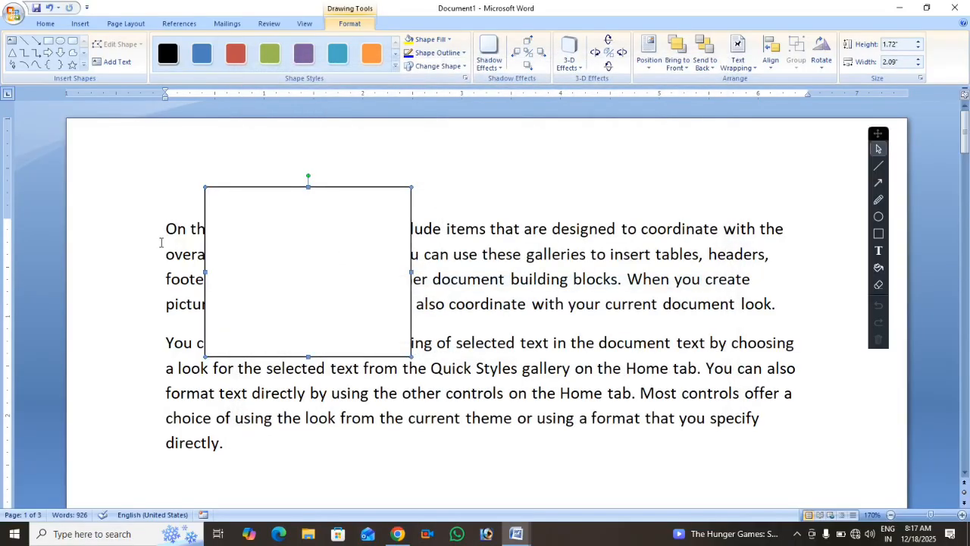
click(73, 65)
drag(111, 201, 248, 409)
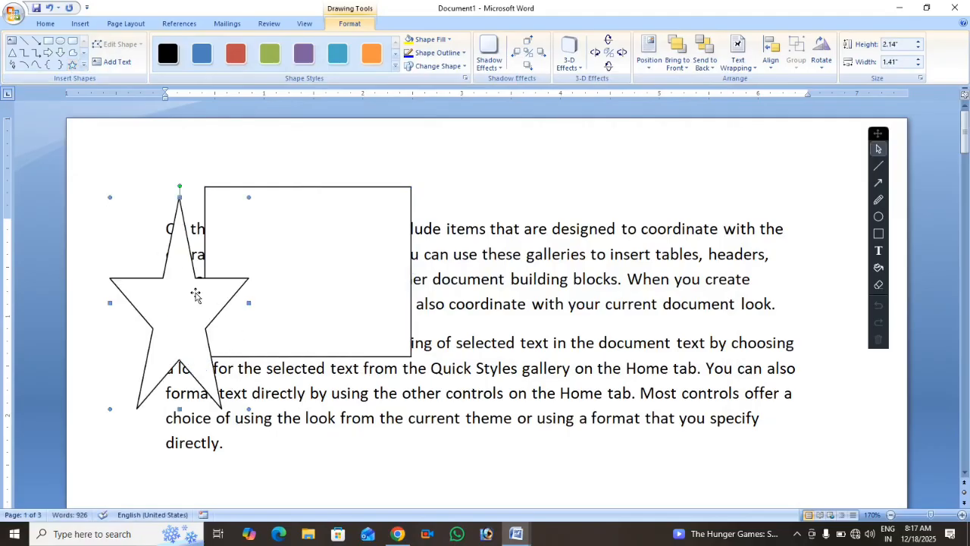
key(Delete)
- Move the rectangle slightly down over the paragraphs, apply the solid blue shape style, and deselect it
drag(299, 264, 285, 316)
click(203, 55)
click(463, 342)
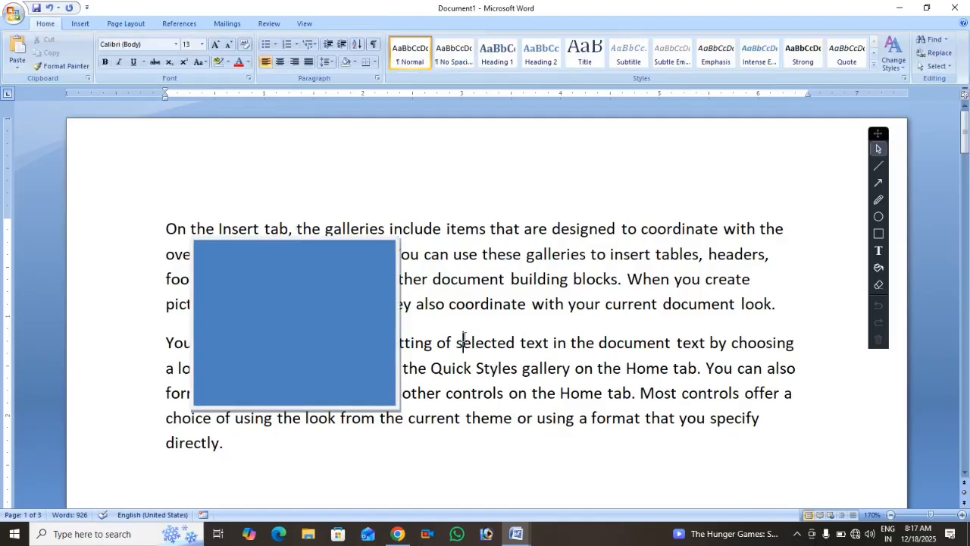
- Turn on Show all formatting marks in the Word display options and look over the marks in the document
click(14, 13)
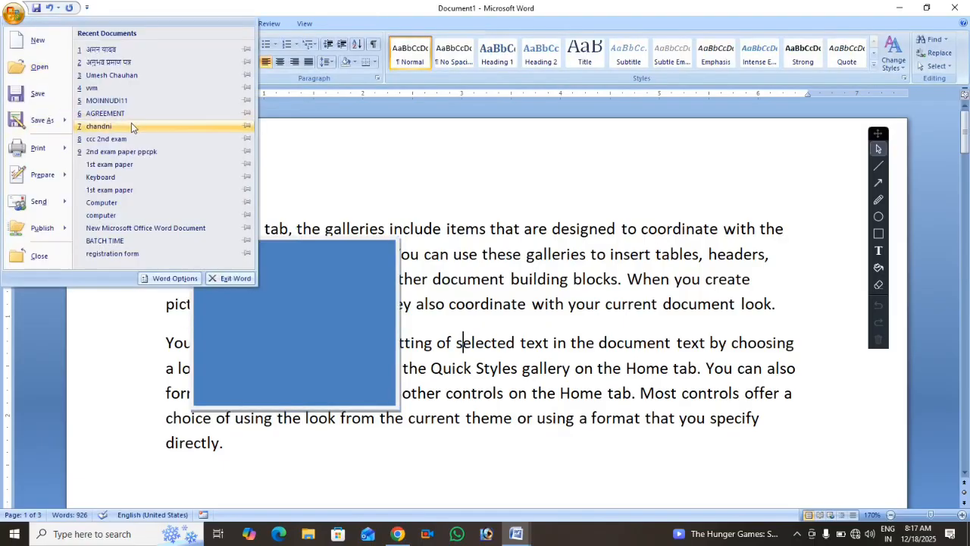
click(172, 279)
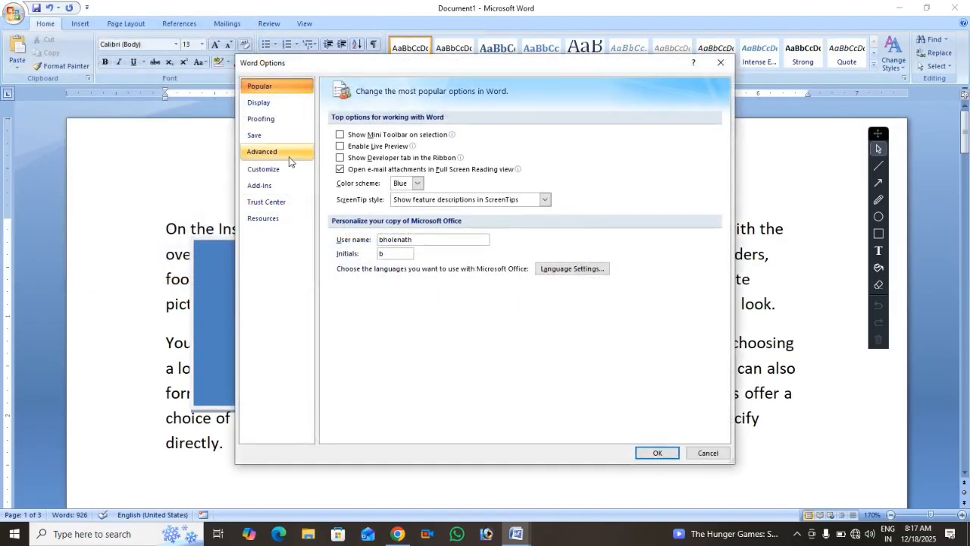
click(258, 102)
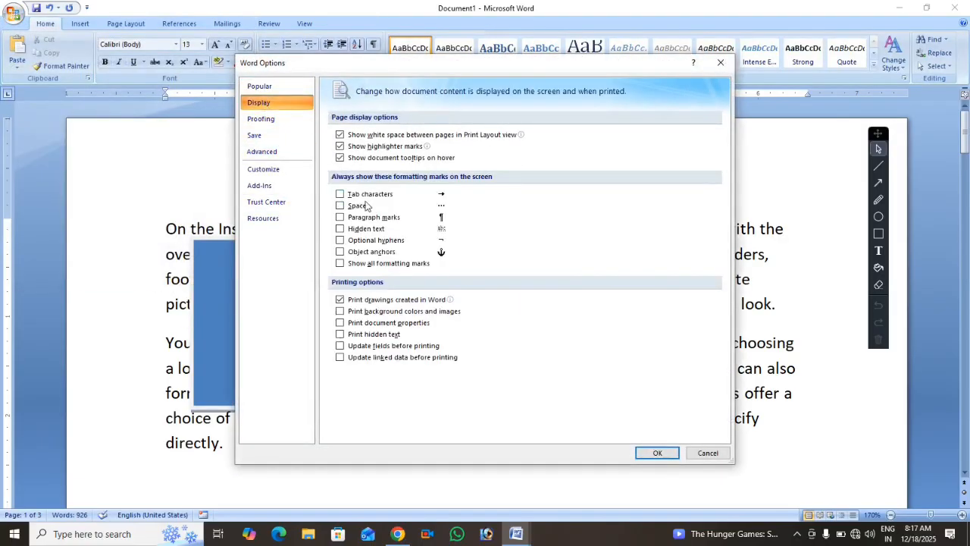
click(340, 263)
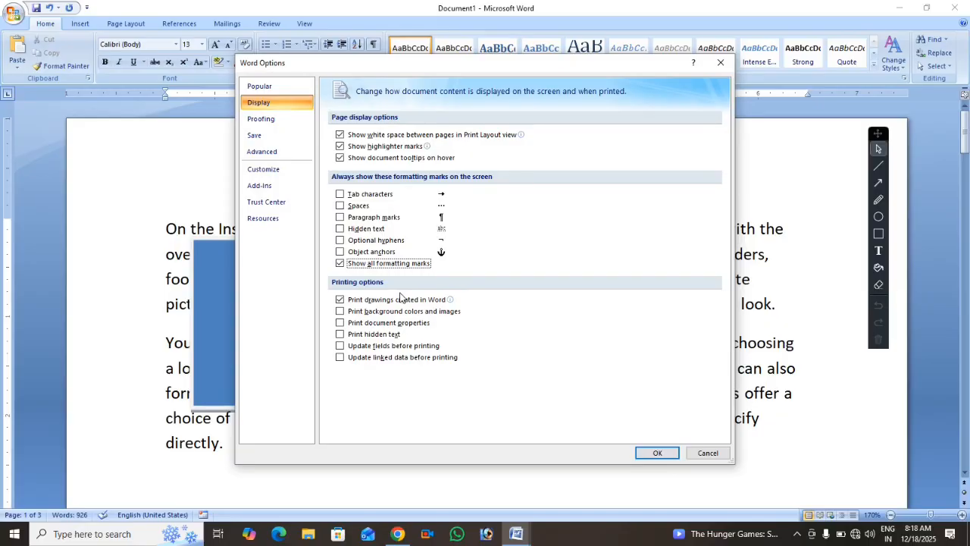
click(653, 453)
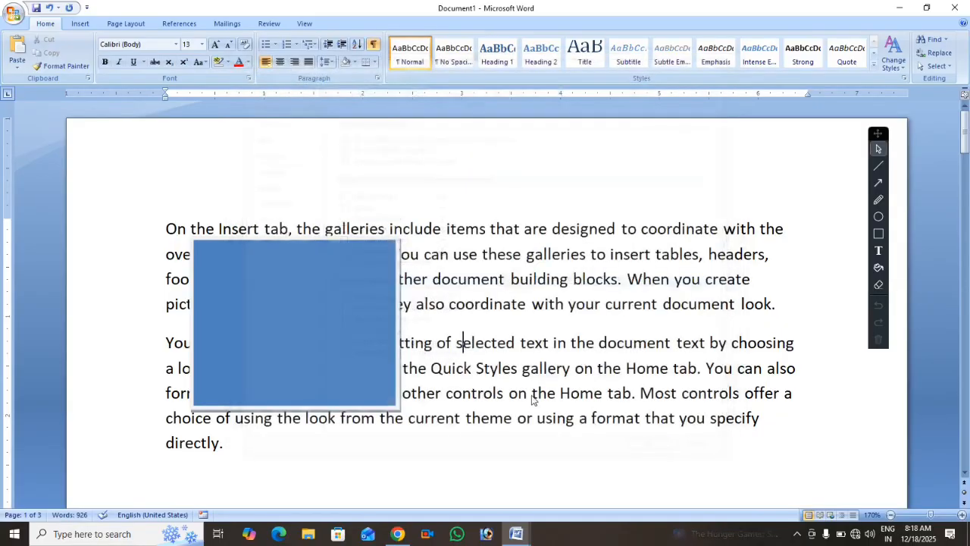
scroll(428, 445, down, 5)
scroll(391, 382, up, 5)
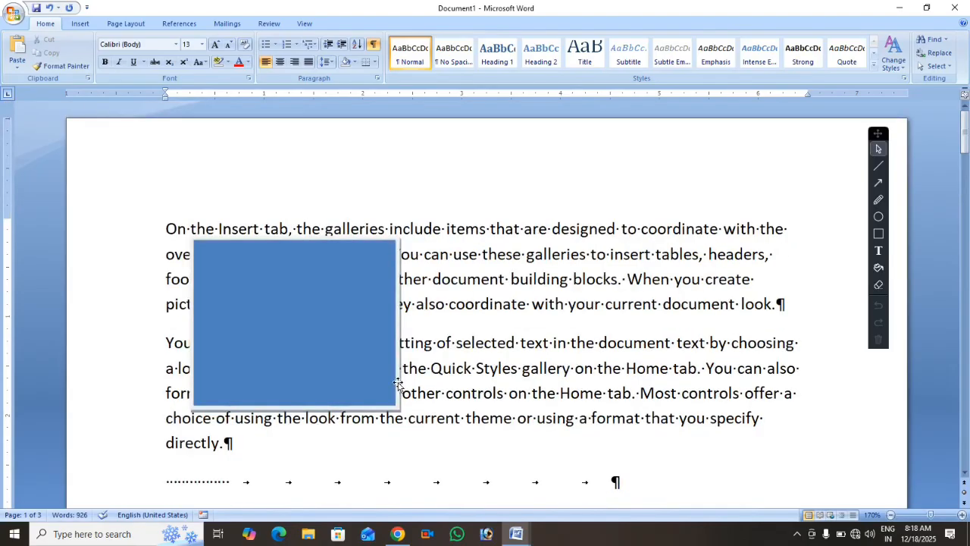
- Split the paragraph below the second "On the Insert tab" paragraph after "You can easily change th" and fill the blank line with spaces and eight tabs
scroll(364, 434, down, 5)
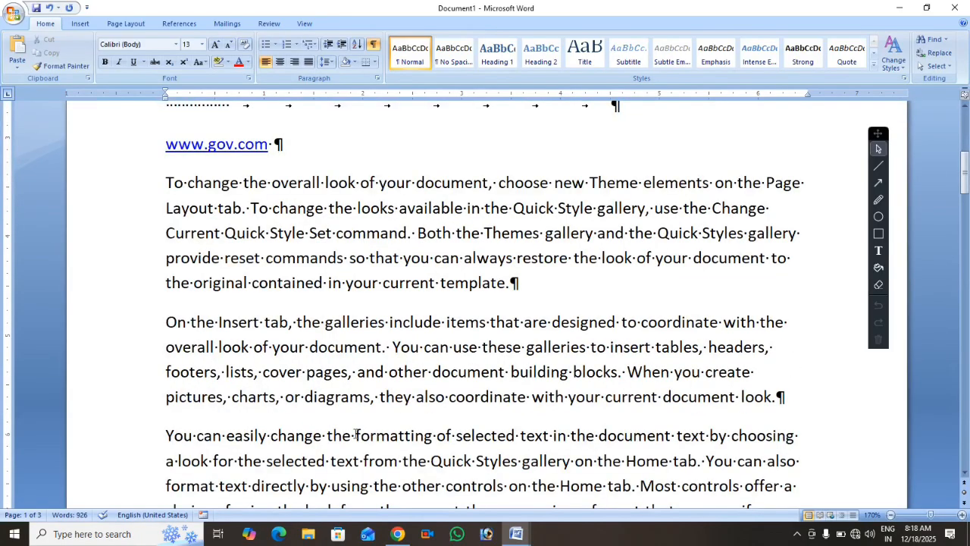
click(341, 425)
key(Return)
key(Return)
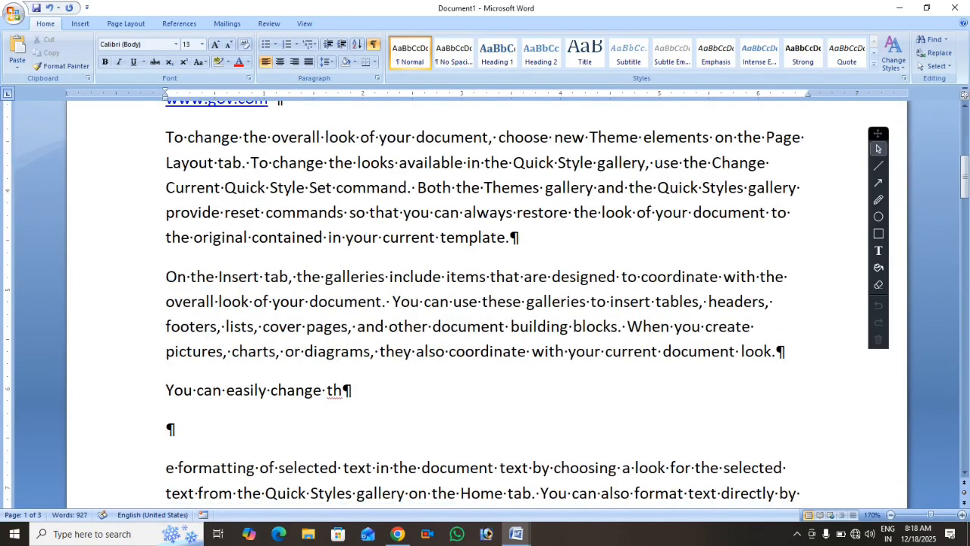
key(Up)
key(Tab)
key(Tab)
key(Tab)
key(Tab)
key(Tab)
key(Tab)
key(Tab)
key(Tab)
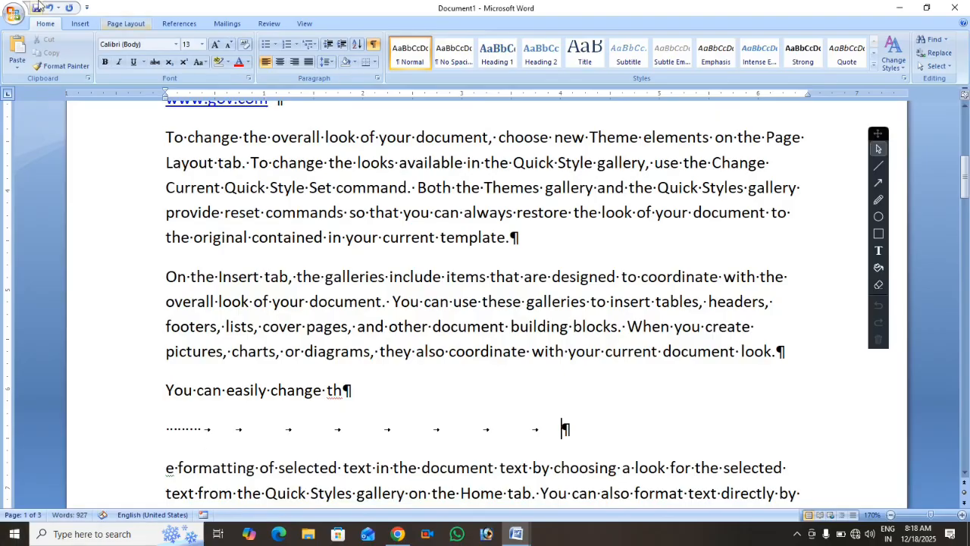
- Review the Print drawings created in Word setting among the printing options and leave the Word options without saving any change
click(14, 14)
click(173, 278)
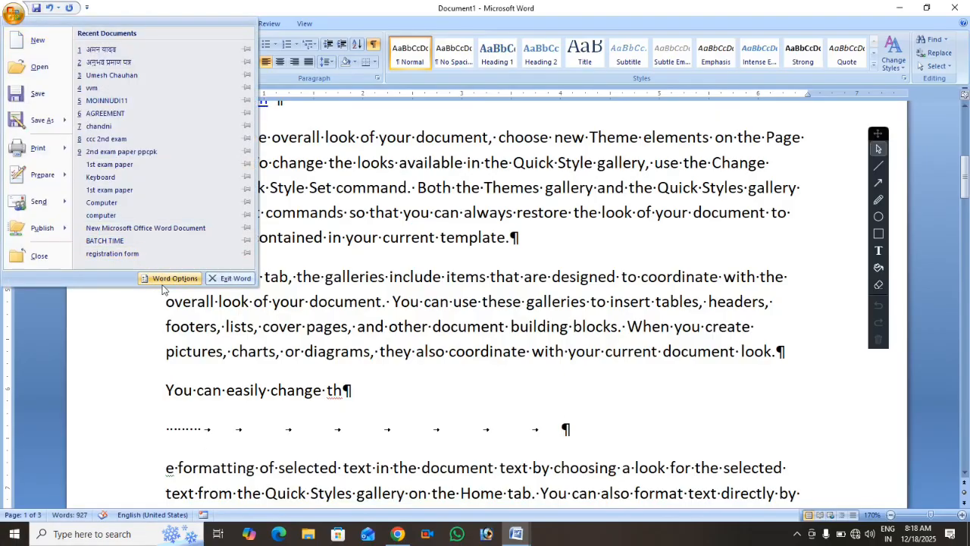
click(259, 103)
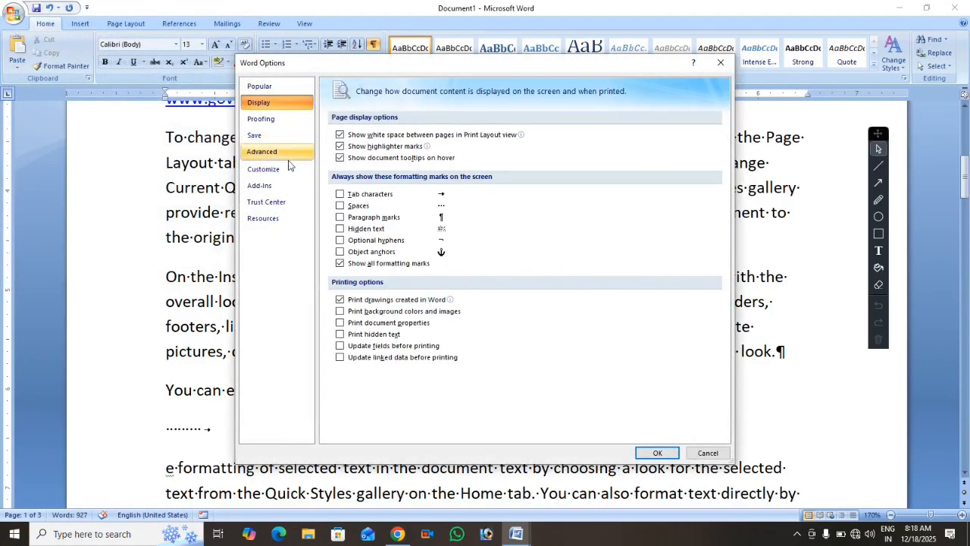
click(353, 267)
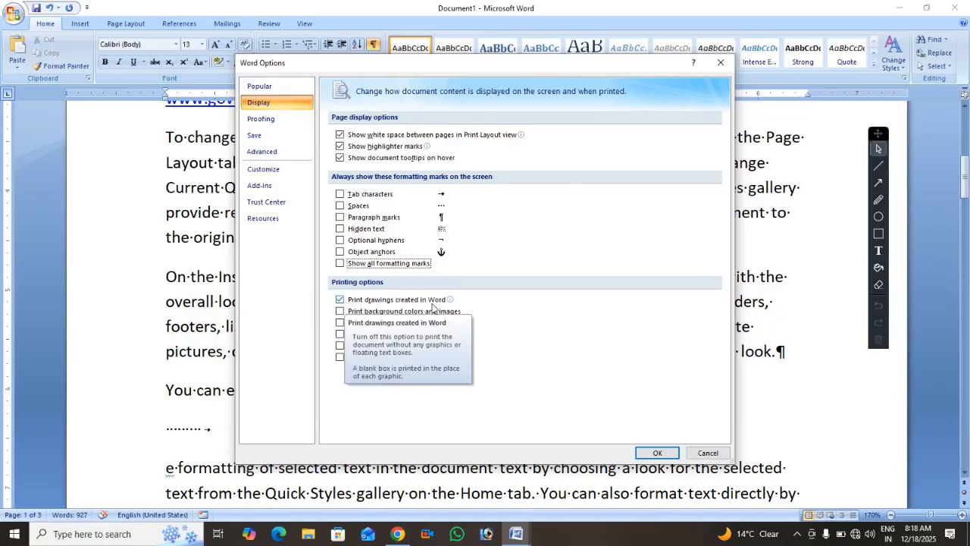
key(Escape)
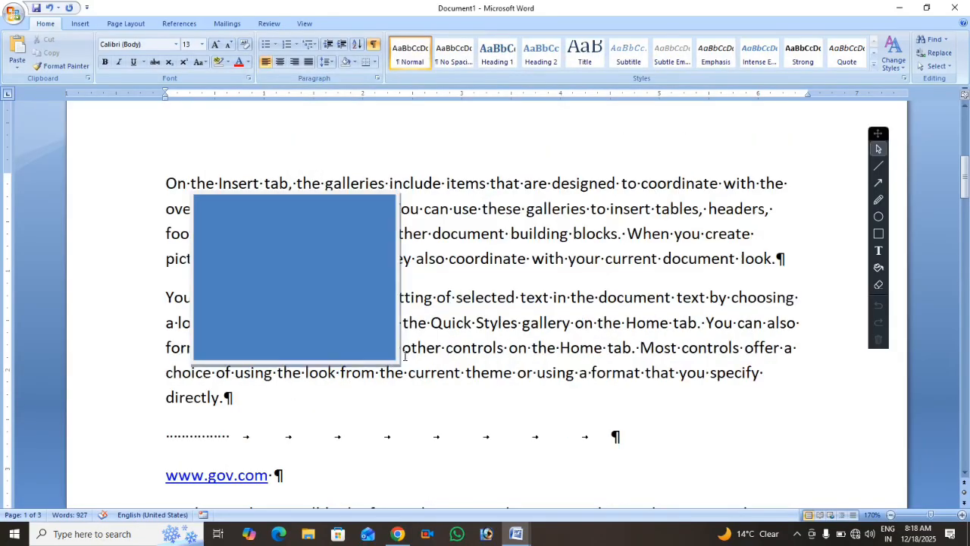
- Select the blue rectangle, check the first page in print preview, and return to the document
scroll(297, 315, up, 1)
click(311, 325)
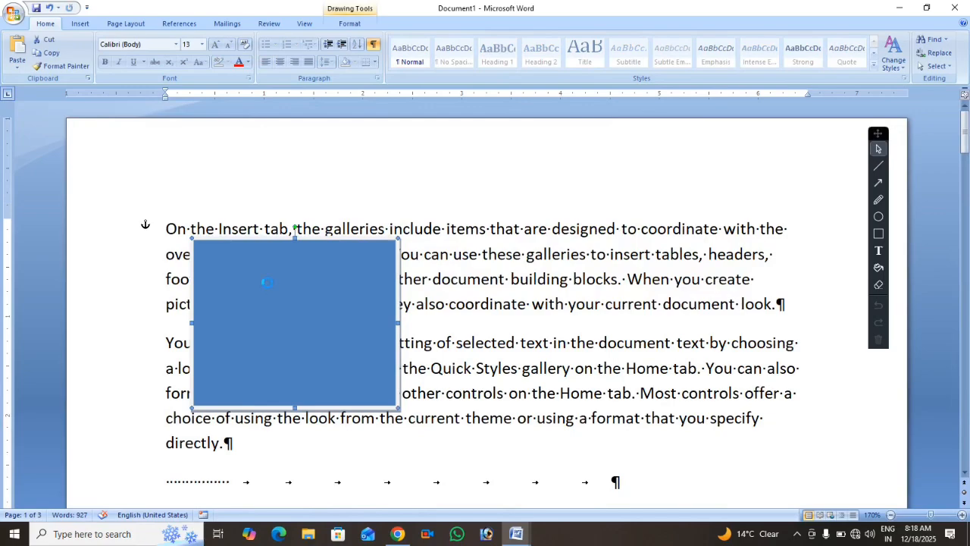
key(ctrl+F2)
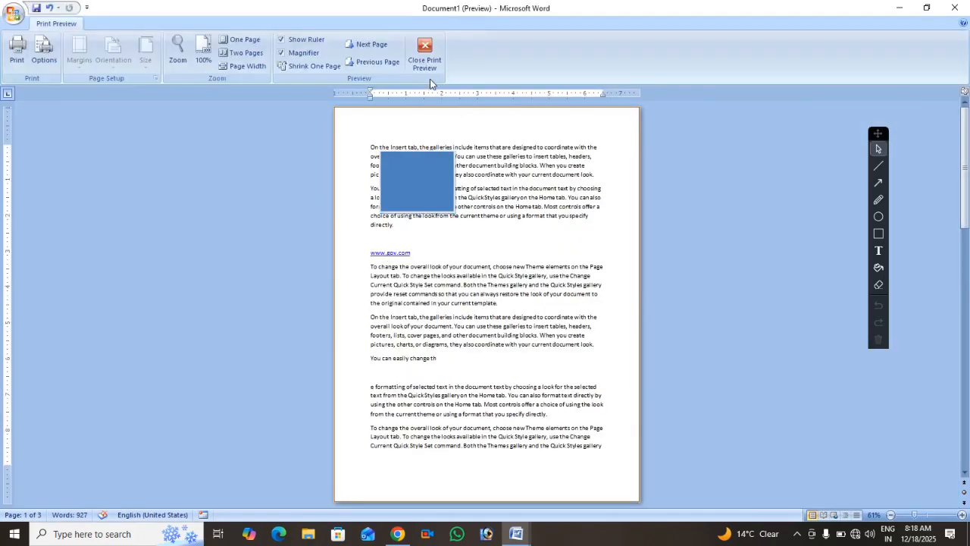
click(431, 55)
- Turn off Print drawings created in Word in the Word display options and apply the change
click(14, 14)
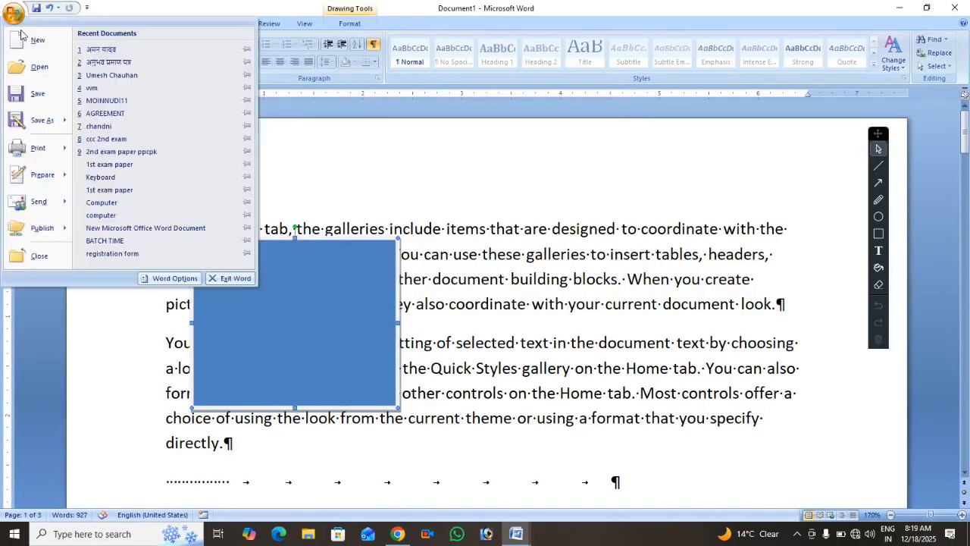
click(180, 280)
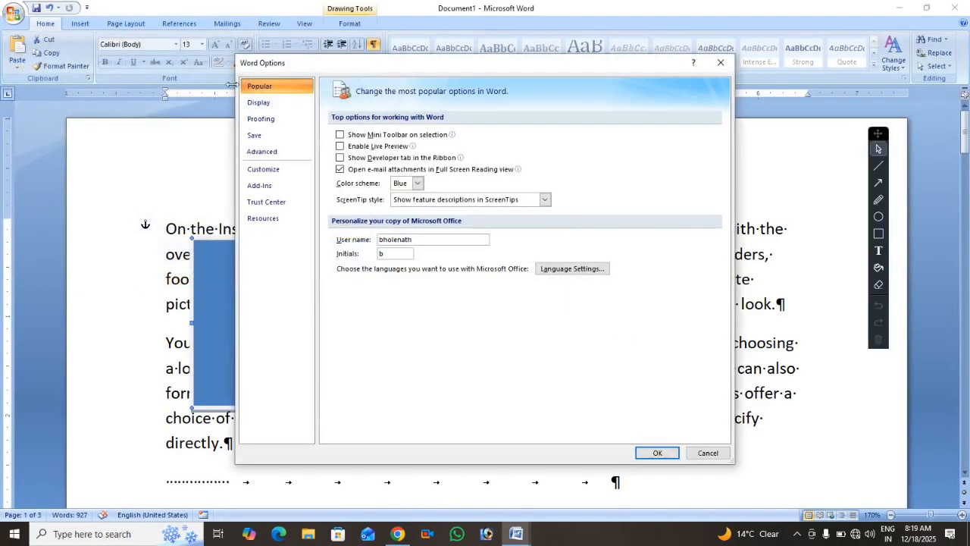
click(244, 105)
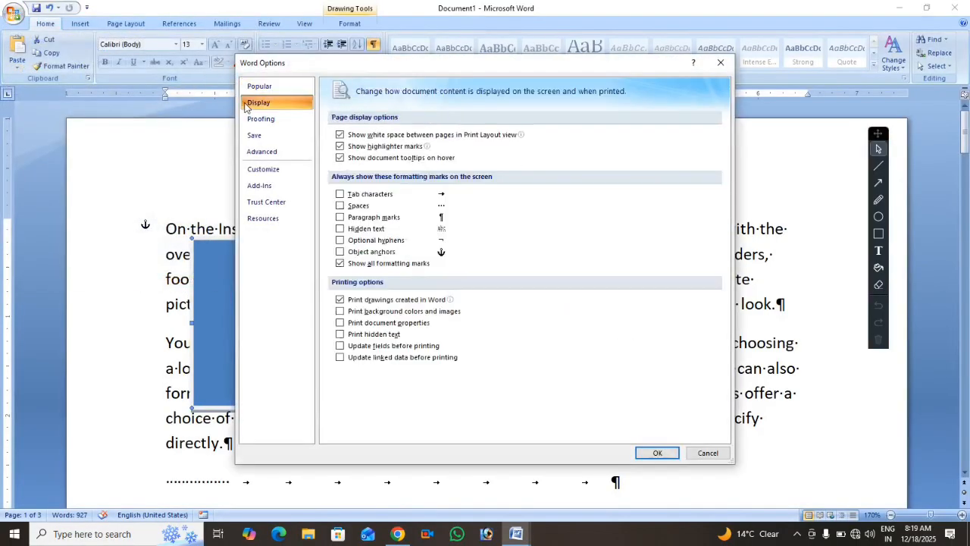
click(348, 302)
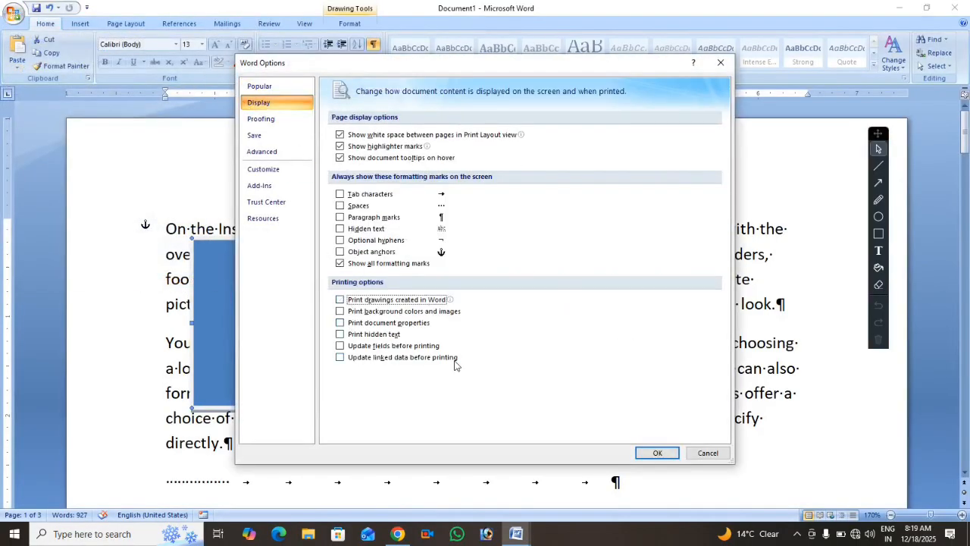
click(645, 453)
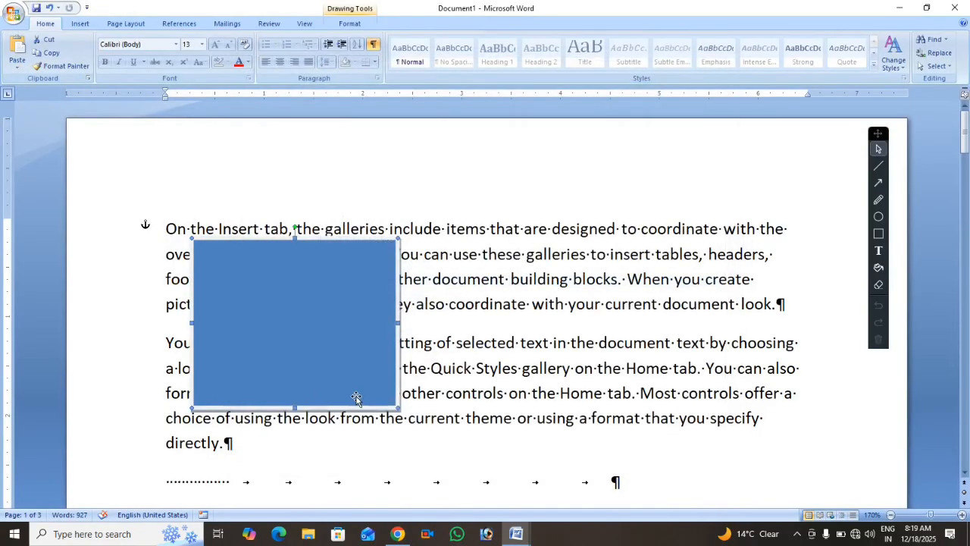
- Deselect the rectangle, check in print preview whether the drawing is printed, and close the preview
click(496, 367)
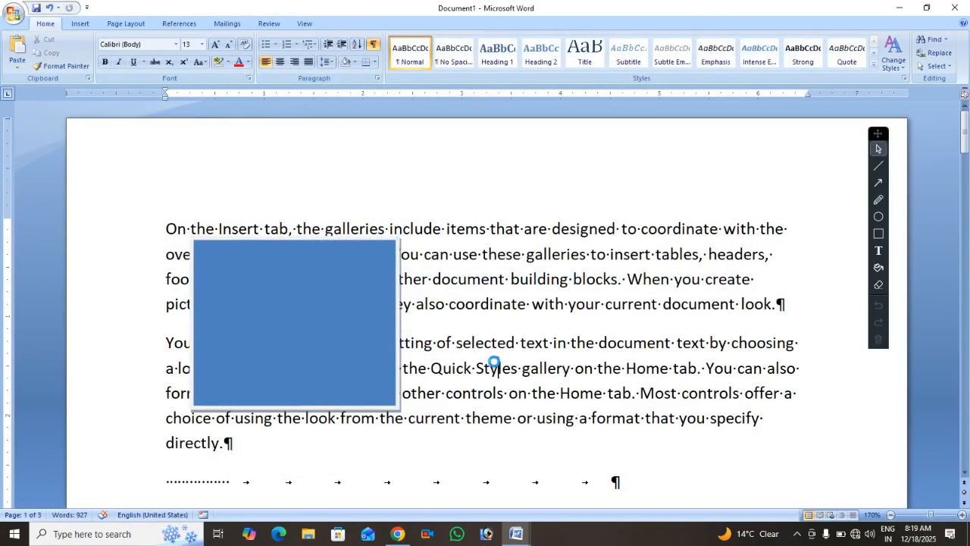
key(ctrl+F2)
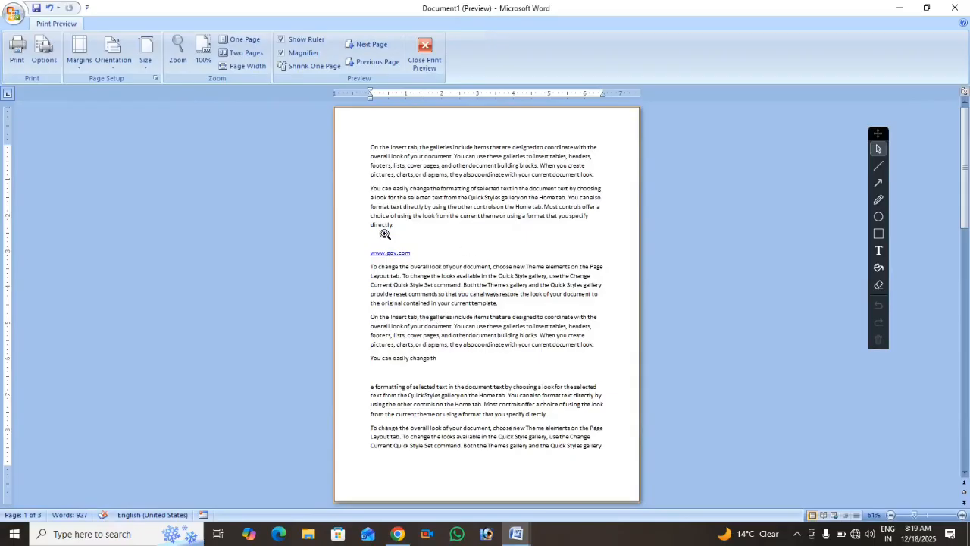
click(424, 53)
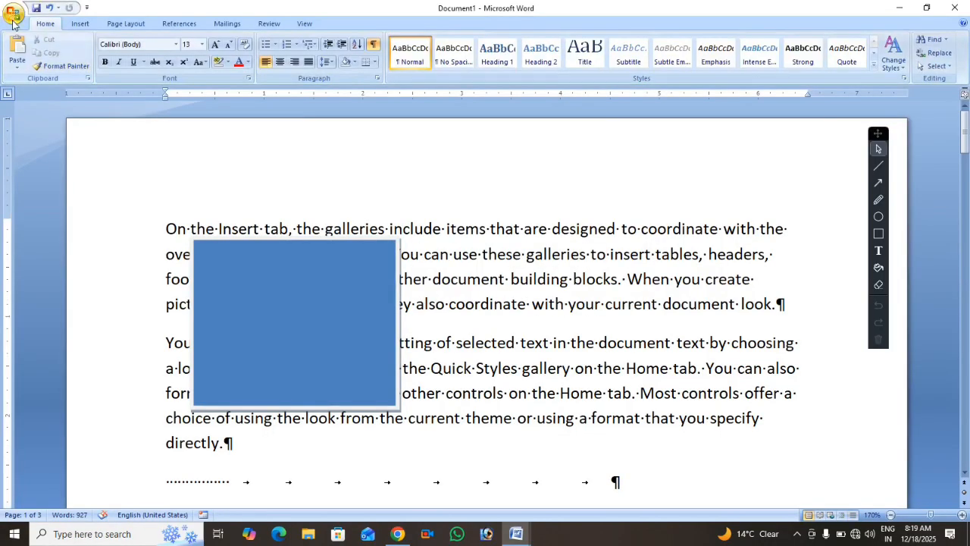
- Review the Print background colors and images setting in the Word display options and leave without saving any change
click(14, 14)
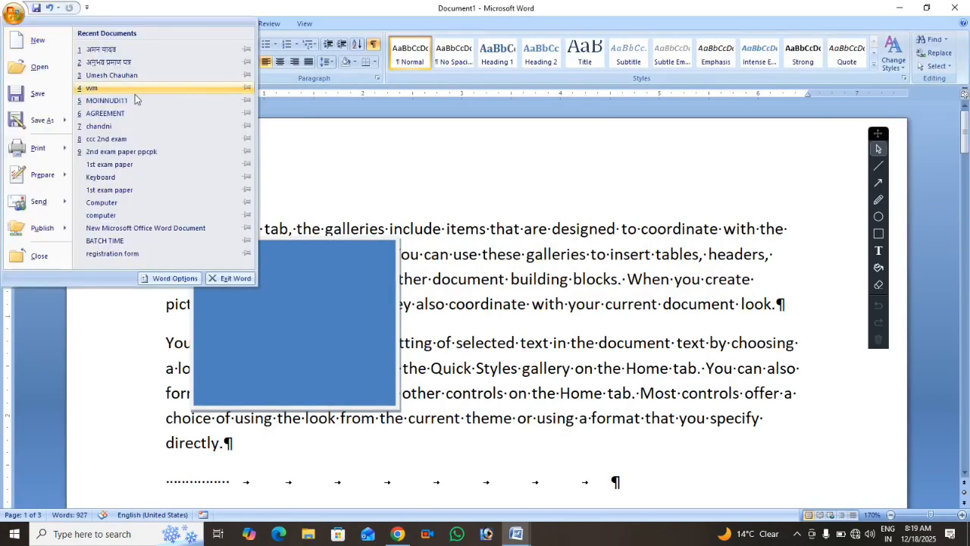
click(174, 278)
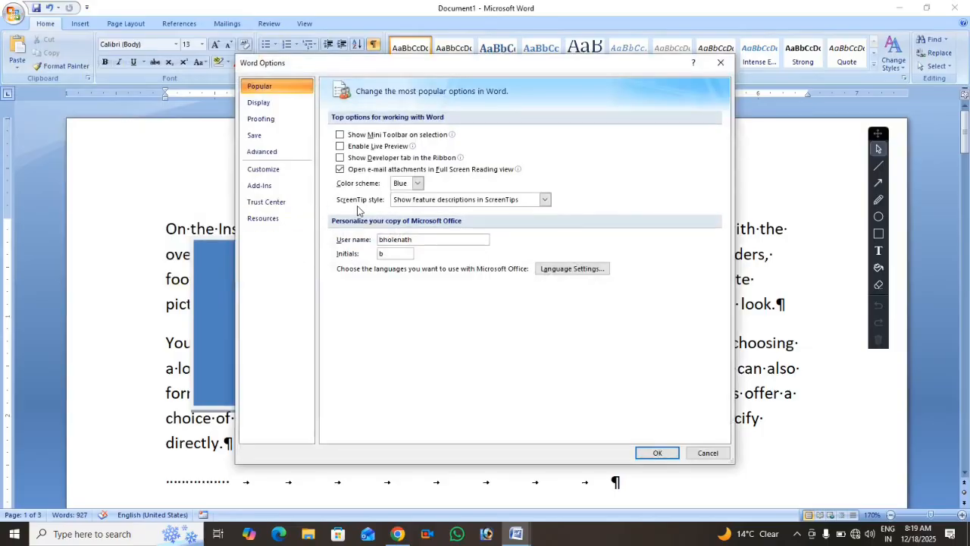
click(258, 102)
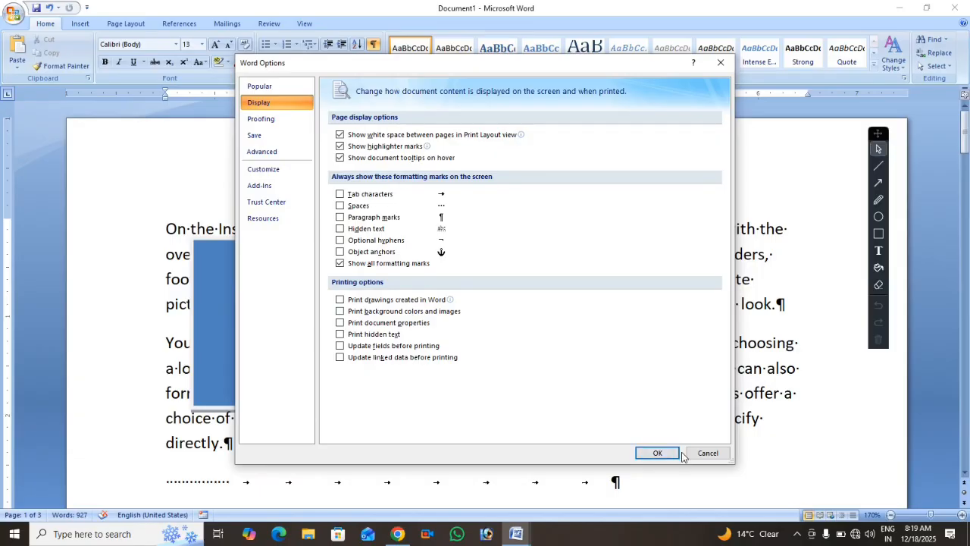
click(704, 453)
- Set the page color to standard red, check it in print preview, and return to the document
click(122, 24)
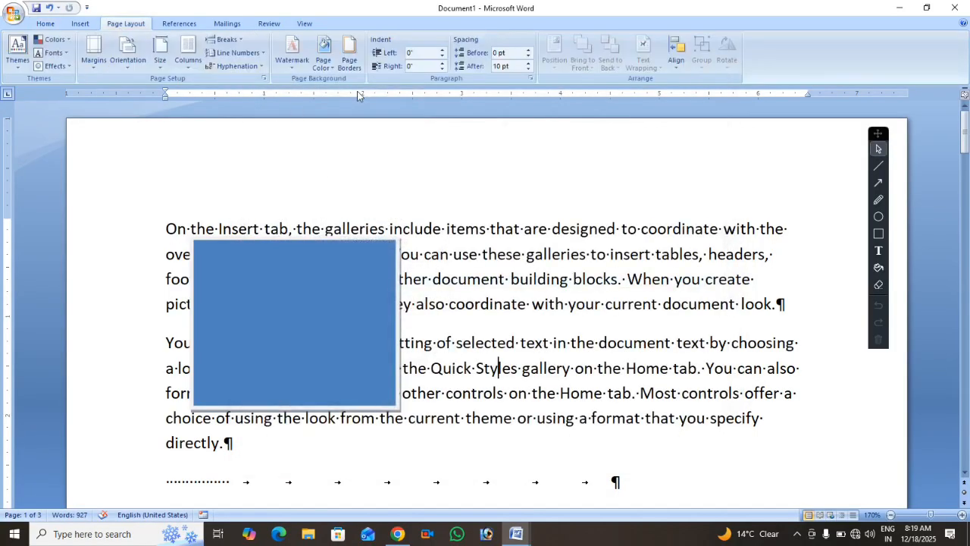
click(323, 60)
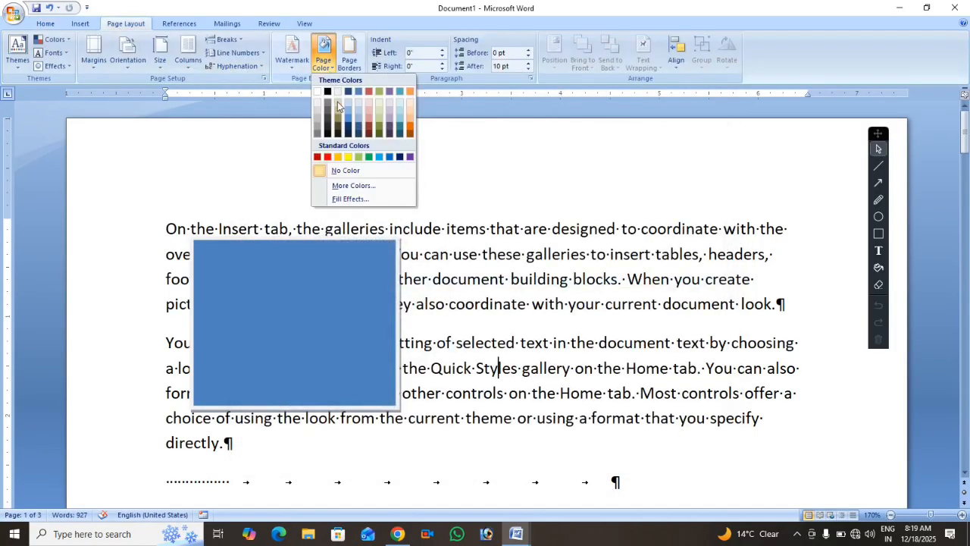
click(328, 157)
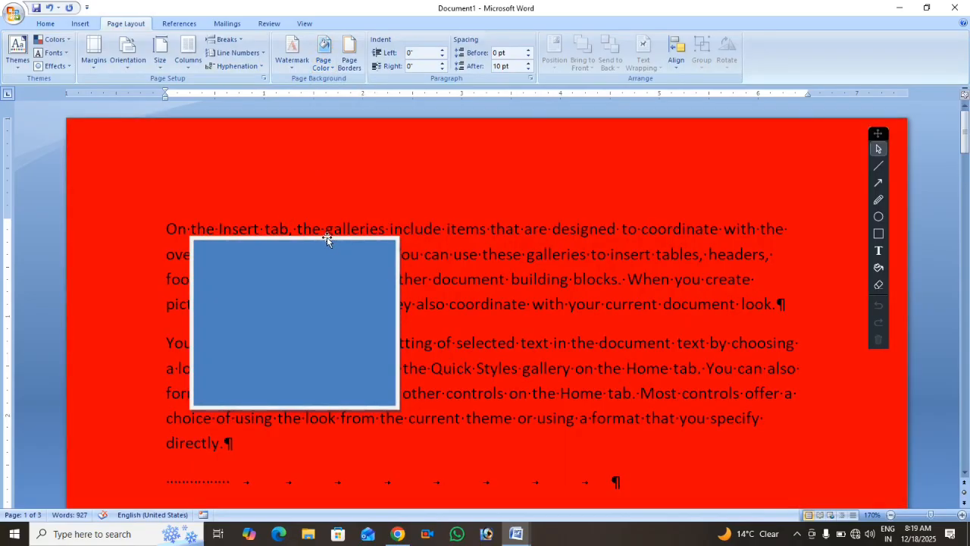
key(ctrl+F2)
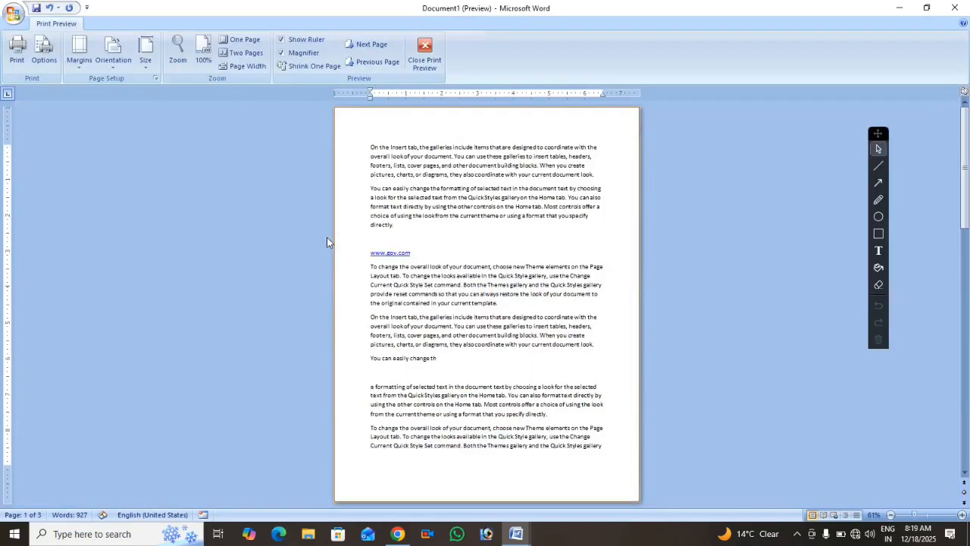
key(ctrl+F2)
- Turn on Print background colors and images in the Word display options and check the page background in print preview
click(14, 16)
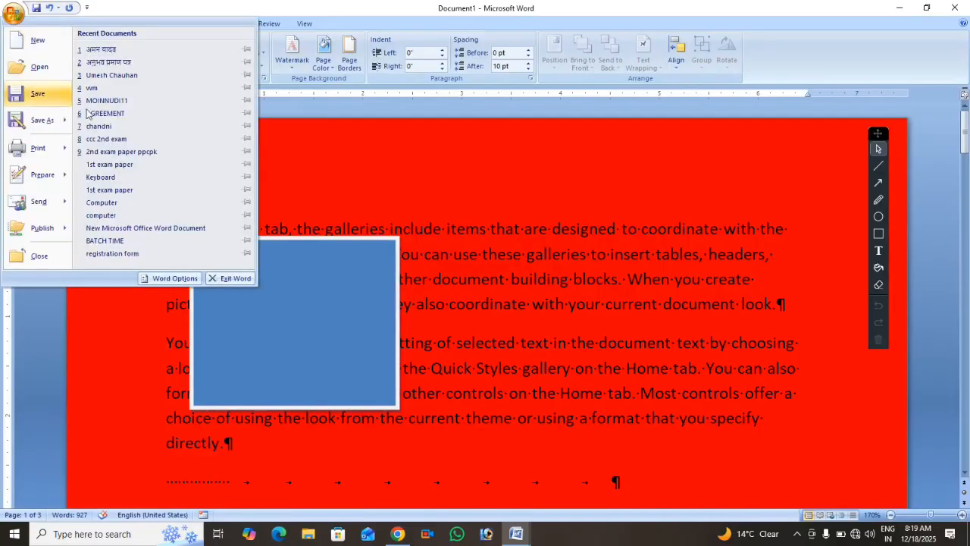
click(161, 279)
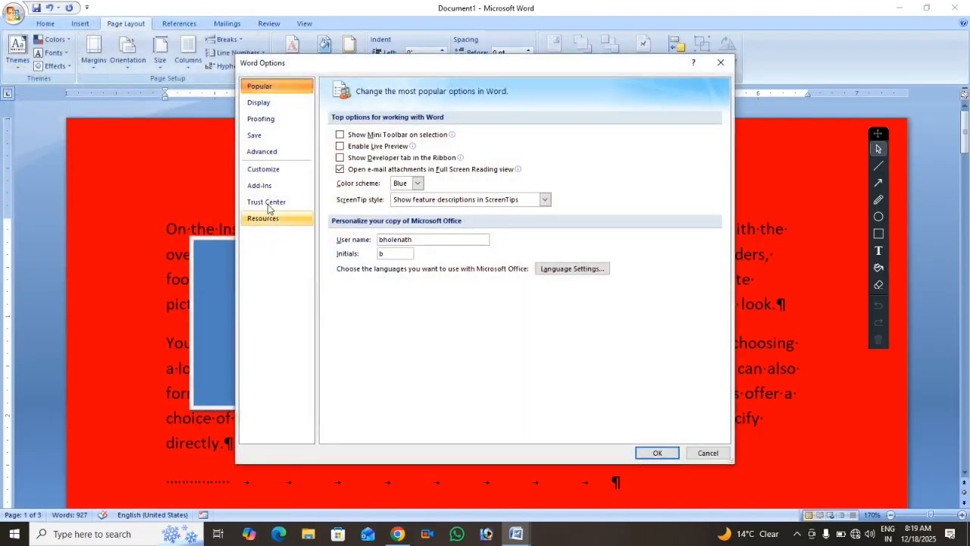
click(258, 109)
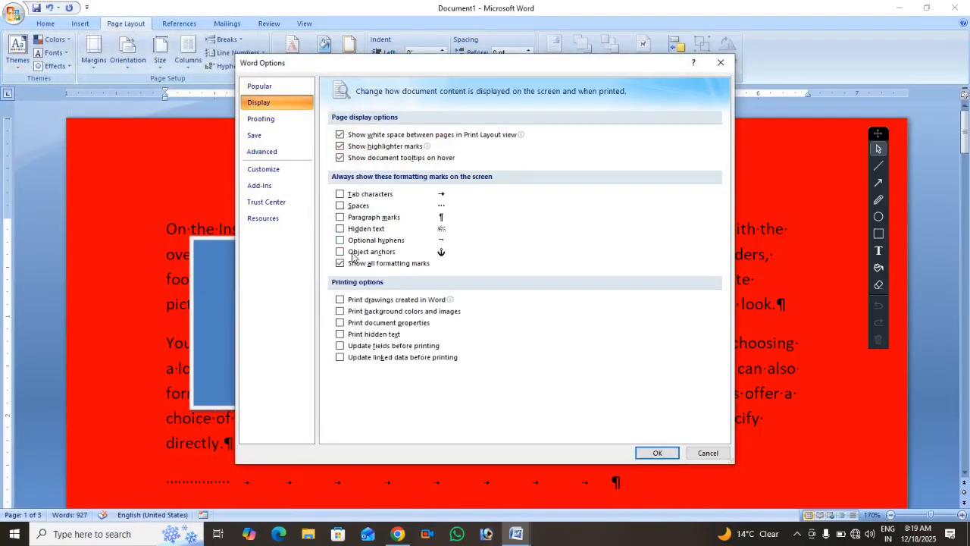
click(340, 312)
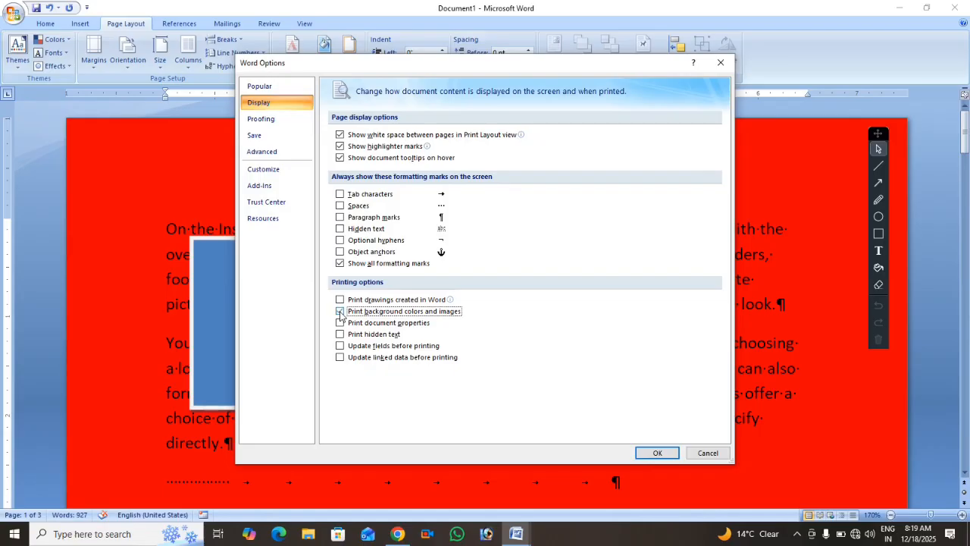
click(655, 453)
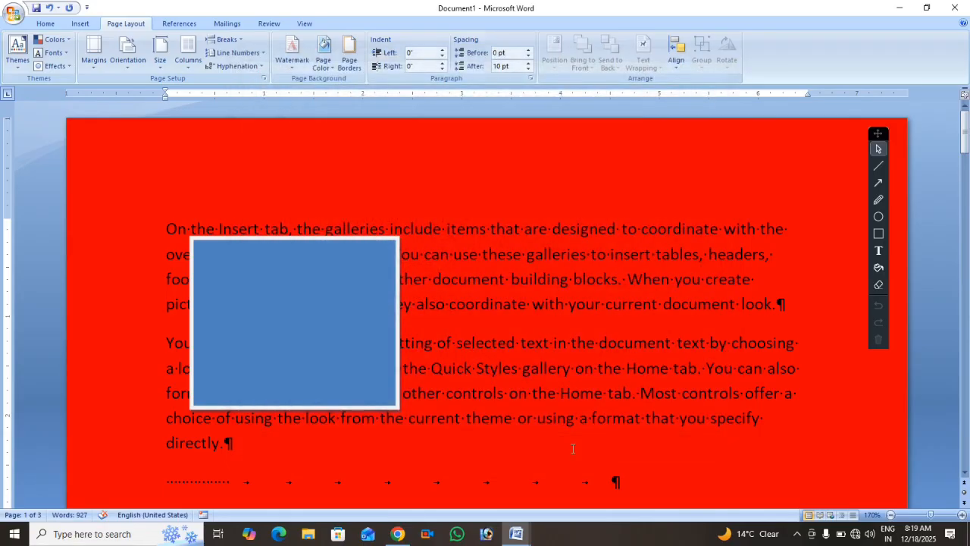
key(ctrl+F2)
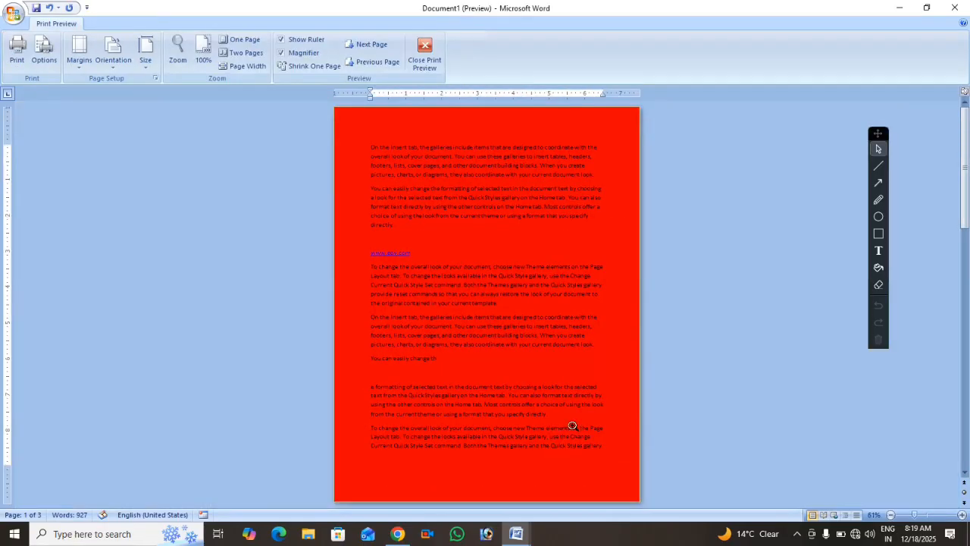
key(Escape)
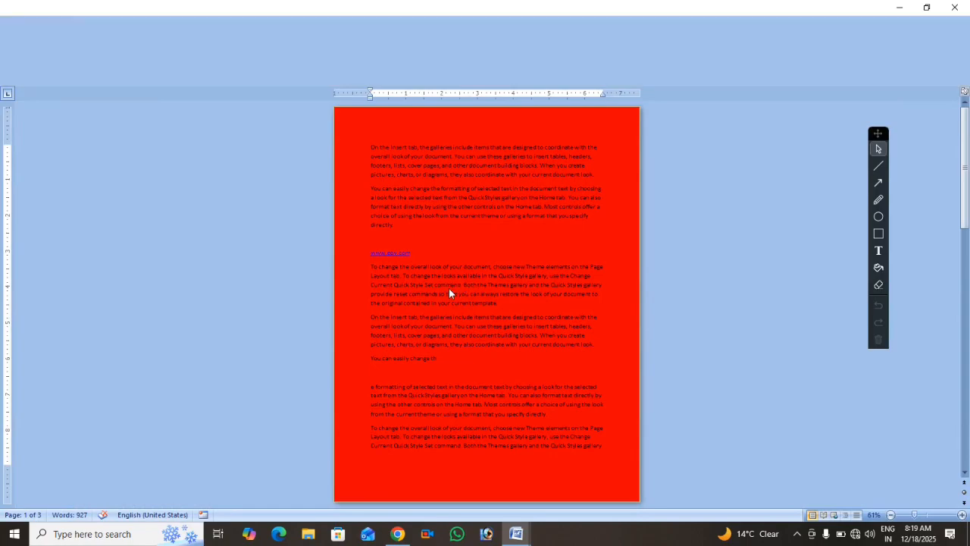
- Turn on Print drawings created in Word in the Word display options and apply the change
click(14, 14)
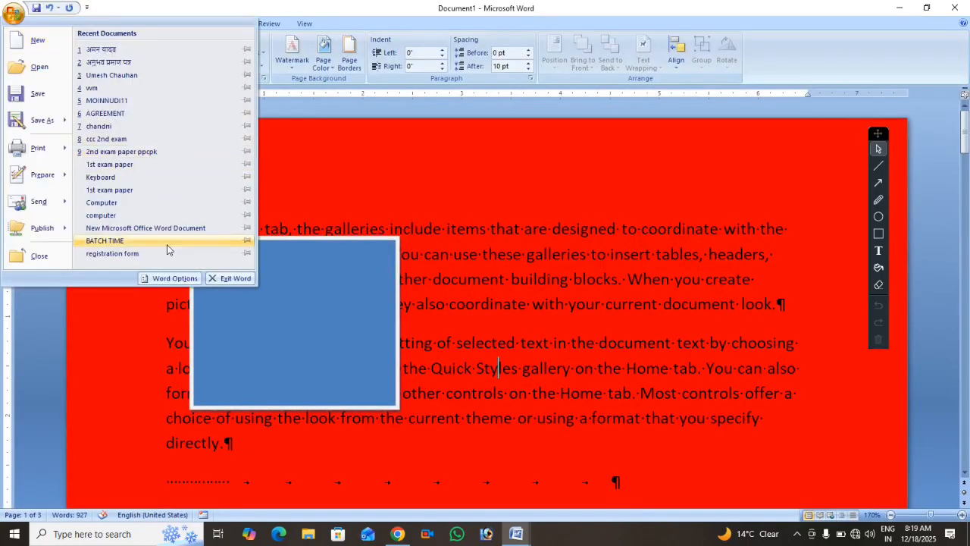
click(193, 279)
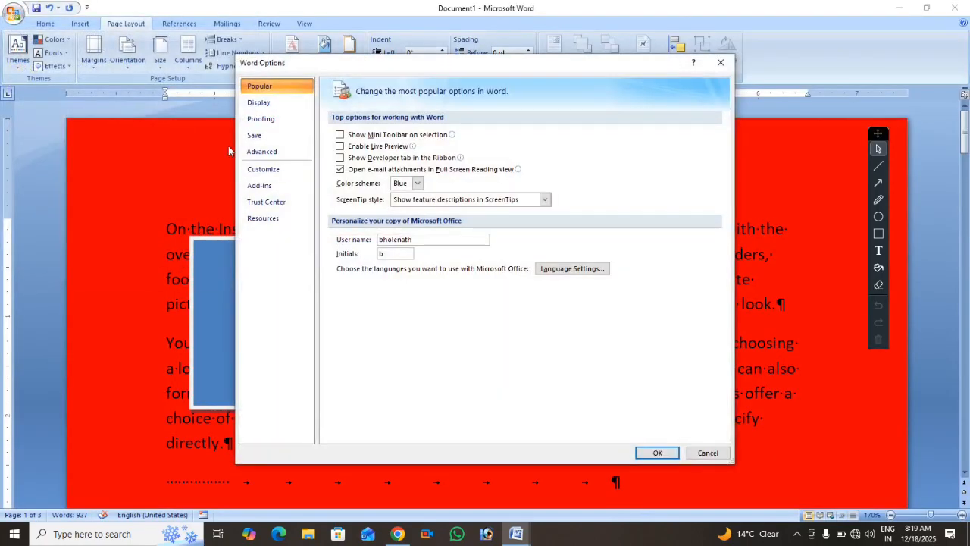
click(252, 117)
click(253, 104)
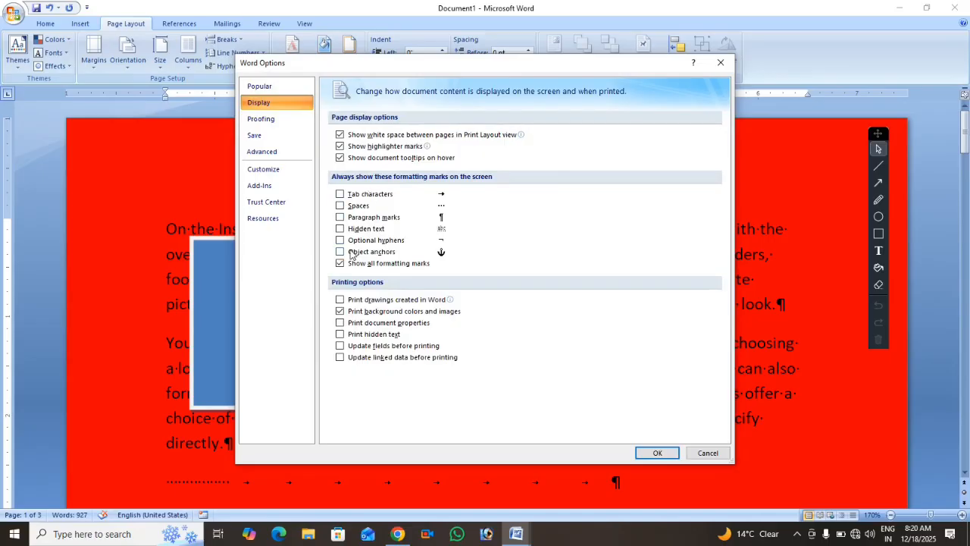
click(339, 300)
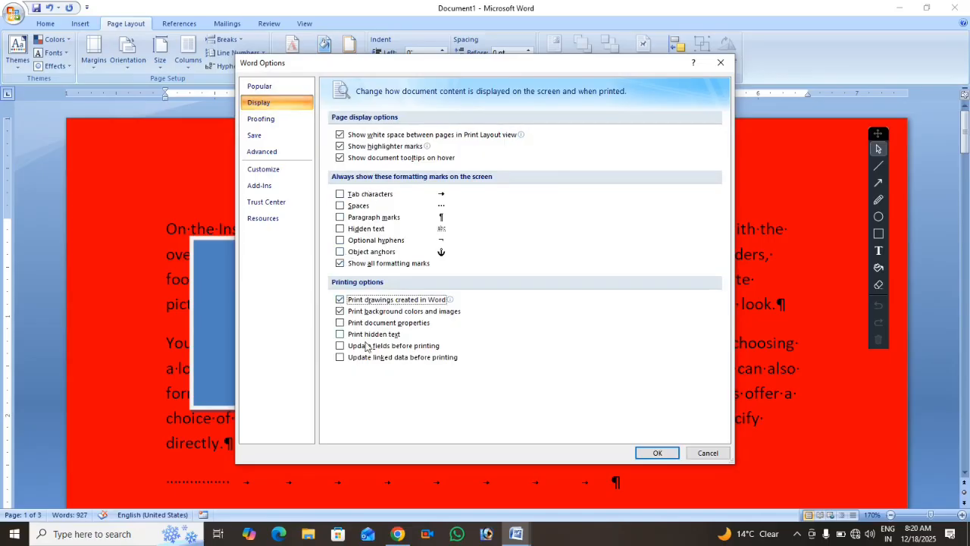
click(664, 457)
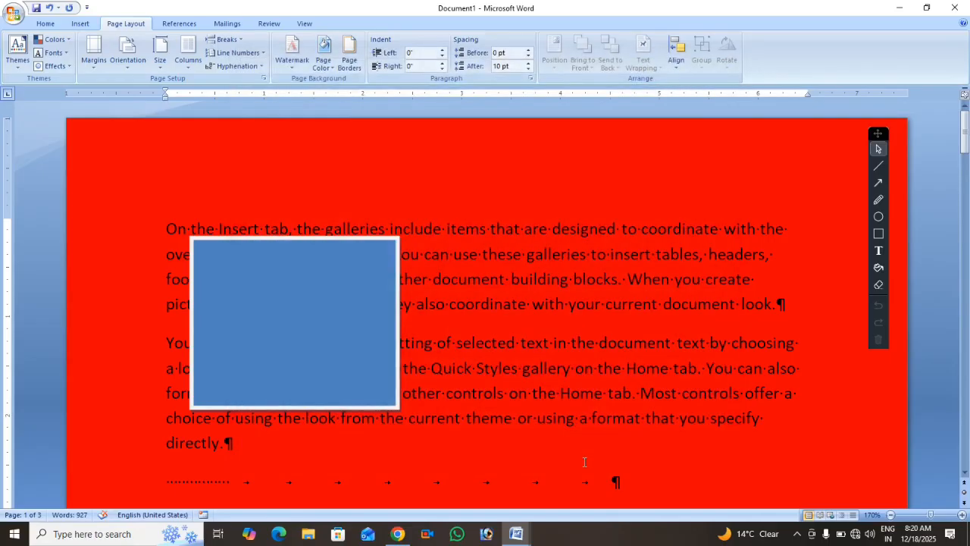
- Check both the rectangle and the red page background in print preview and return to the document
key(ctrl+F2)
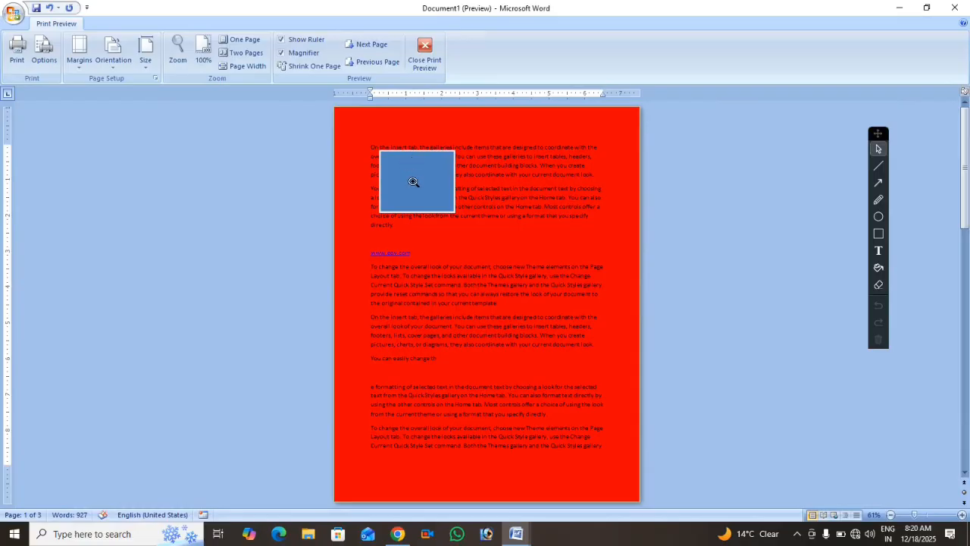
click(411, 189)
click(424, 55)
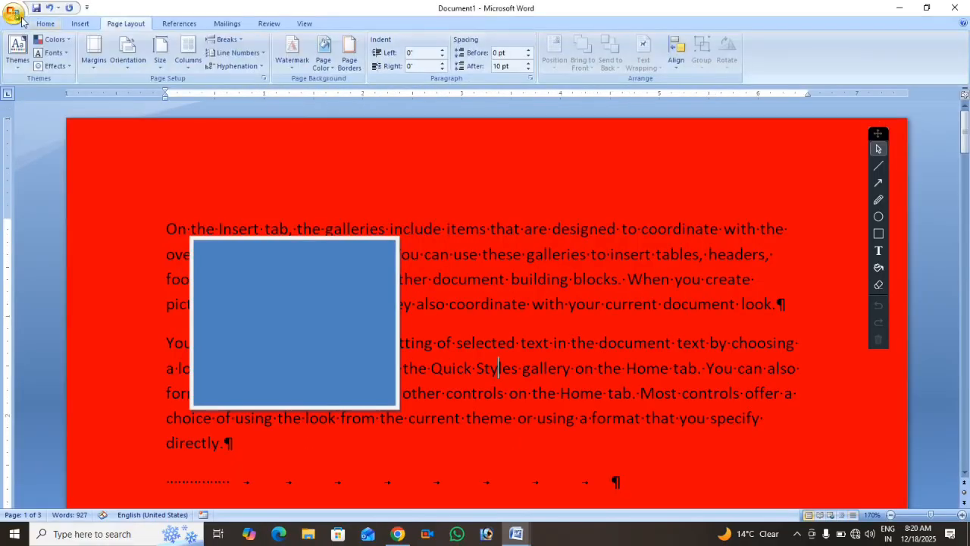
- Review the Print document properties setting in the Word display options and leave without saving any change
click(14, 14)
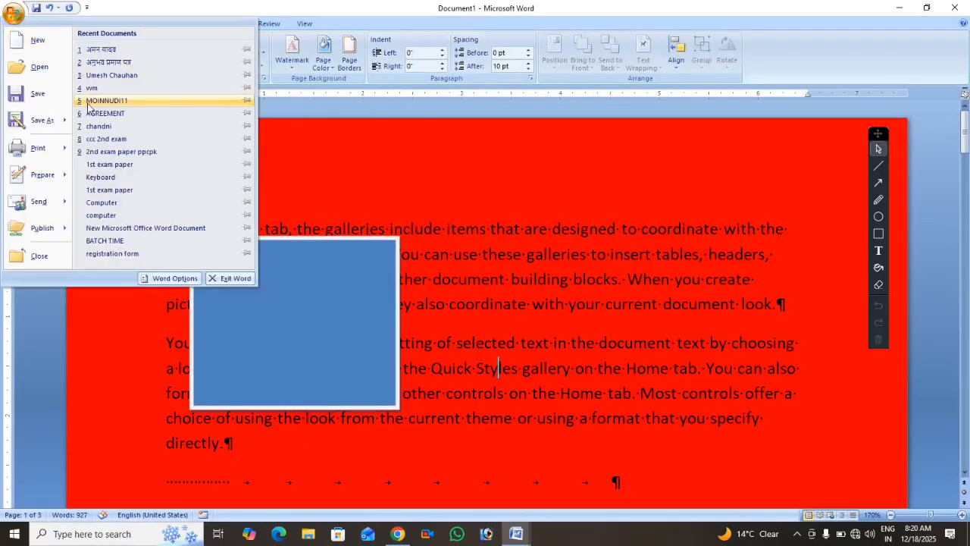
click(171, 279)
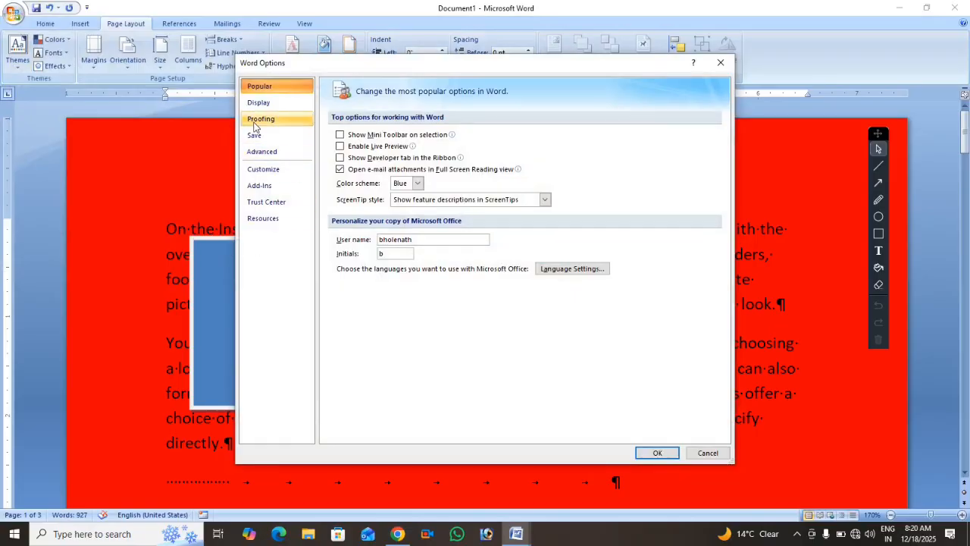
click(255, 106)
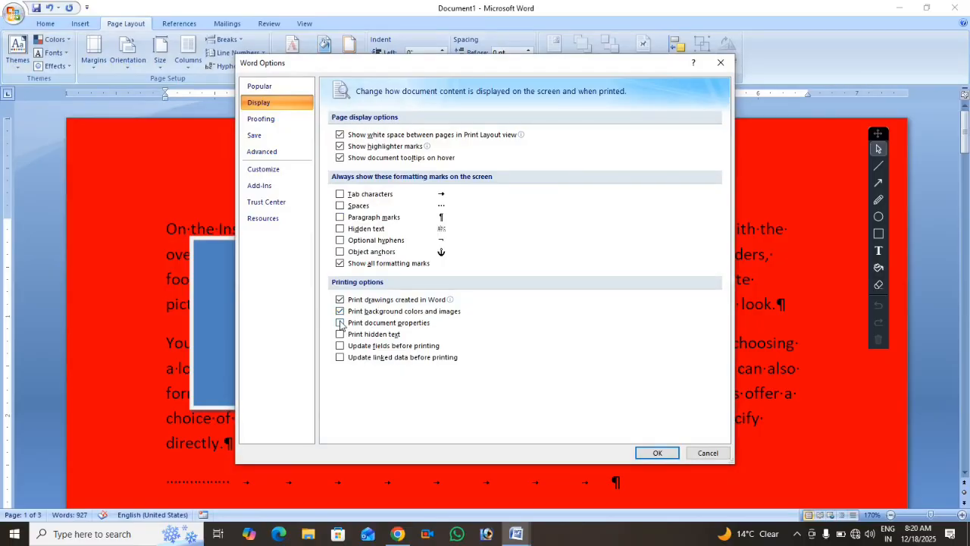
key(Escape)
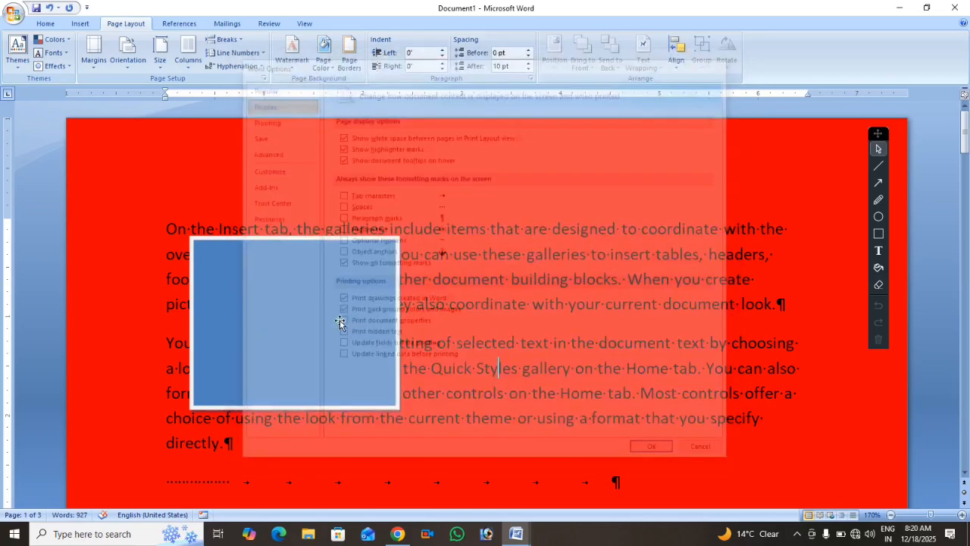
- Minimize the current document, close the other open one and open the detailed file properties of the Keyboard document on the desktop
click(899, 13)
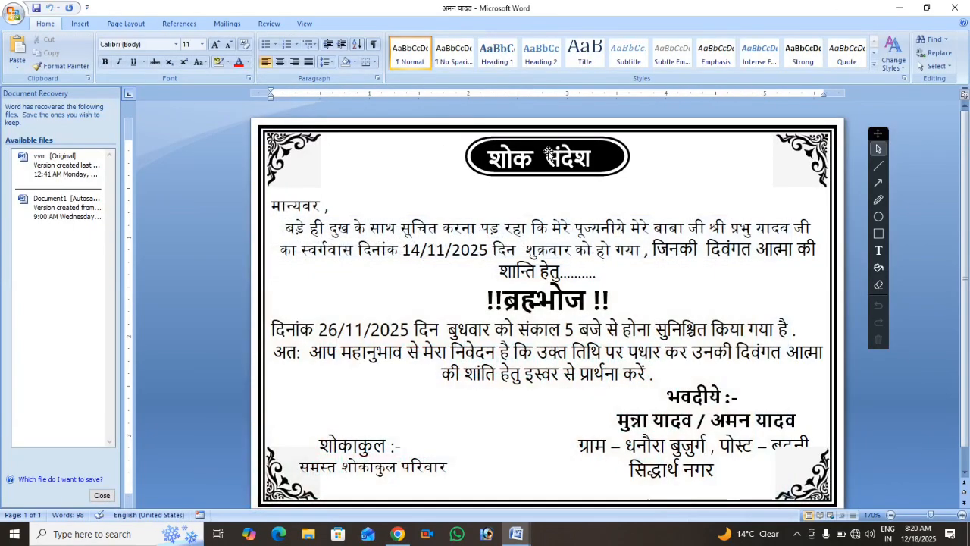
click(953, 7)
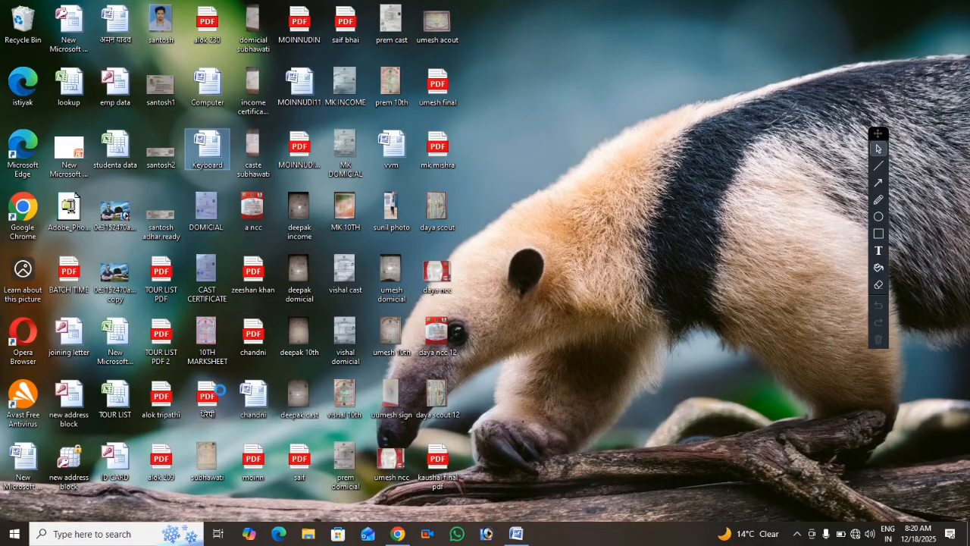
right_click(209, 156)
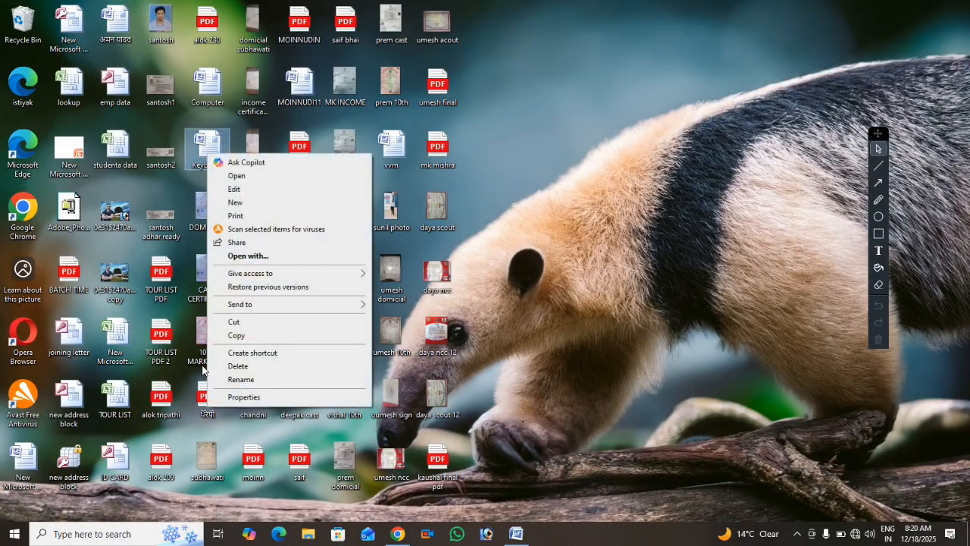
click(243, 397)
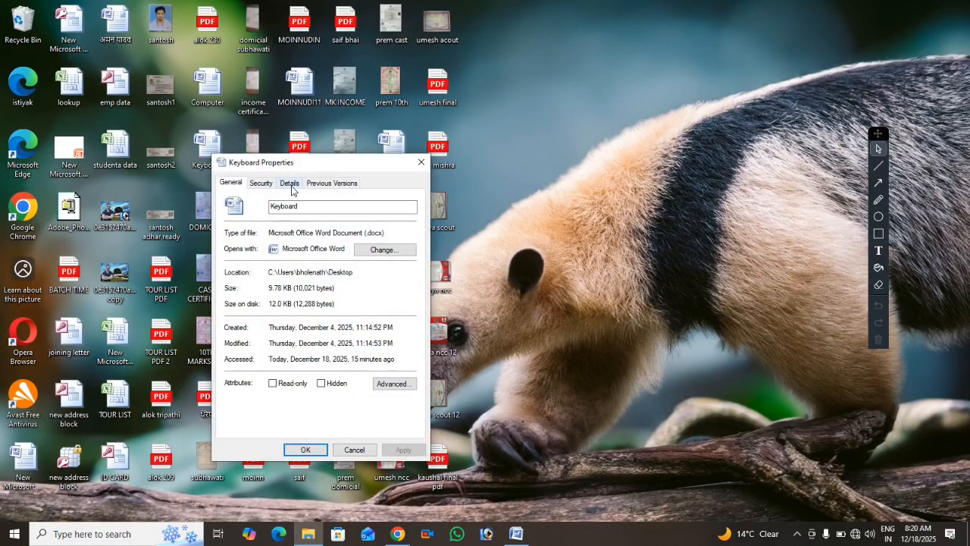
click(290, 184)
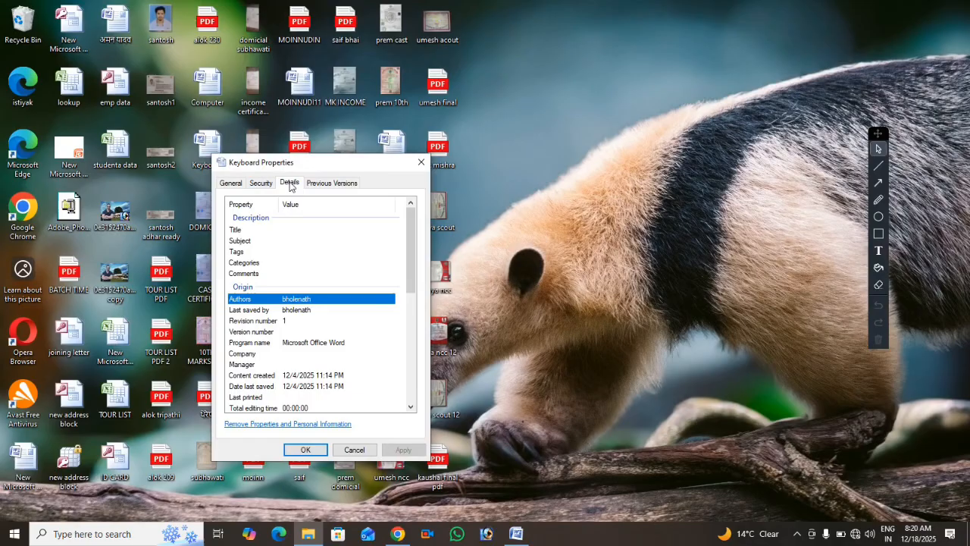
- Examine the Title, Subject, Tags, Categories and Comments properties, close the properties window and switch back to Word
click(249, 263)
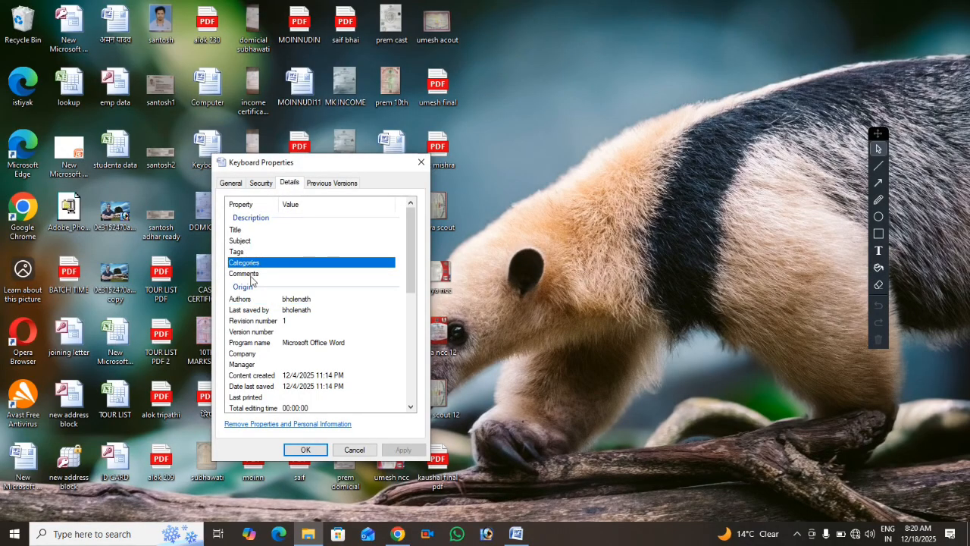
click(251, 274)
click(241, 231)
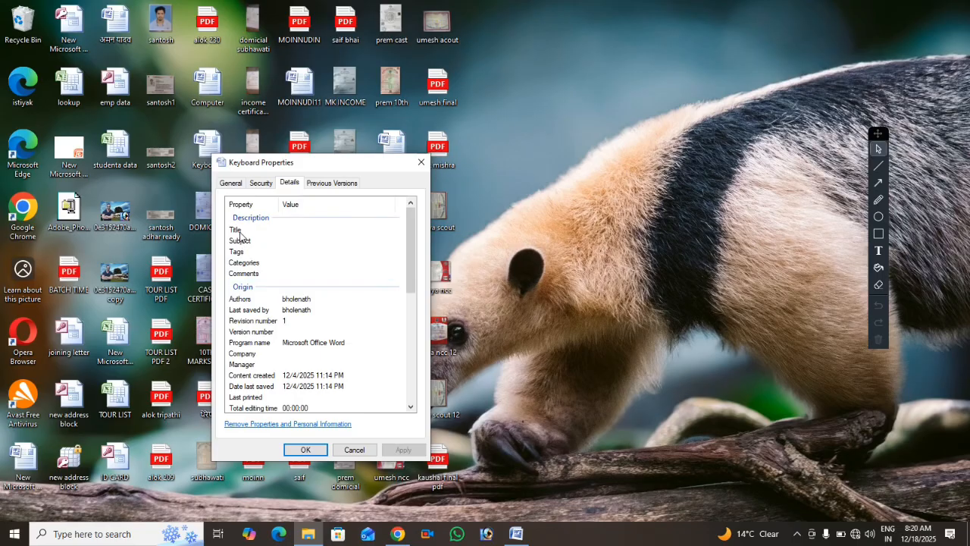
click(240, 244)
click(244, 256)
click(248, 273)
click(421, 162)
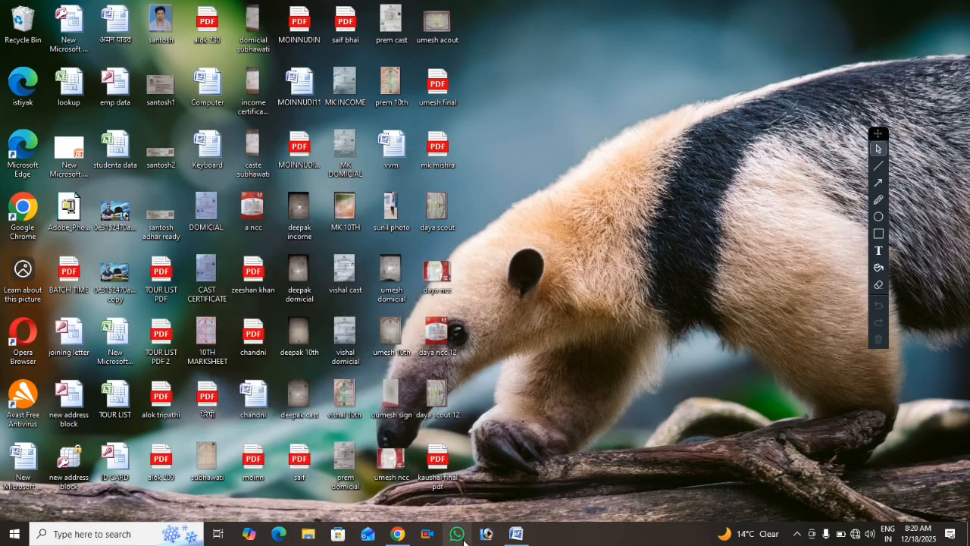
click(515, 534)
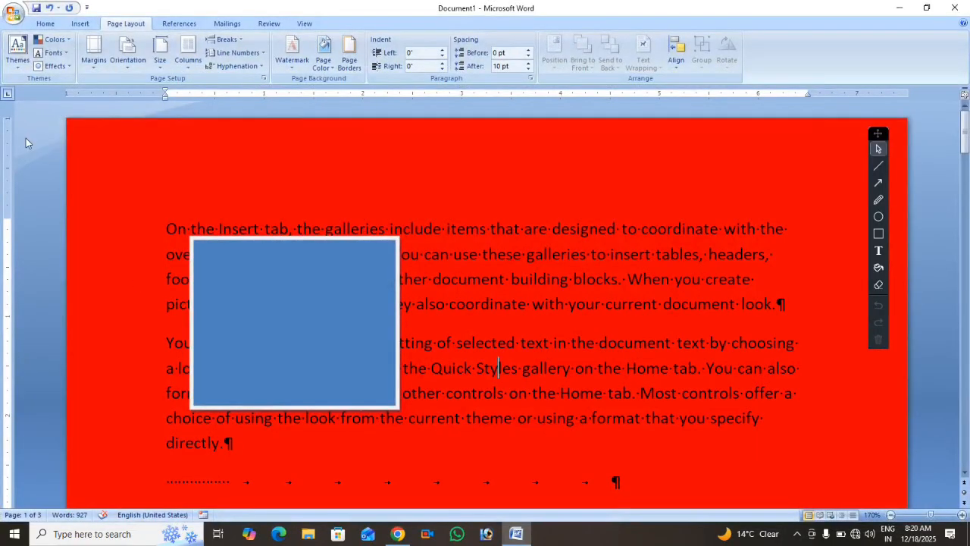
- Try the Print document properties setting in the Word display options, clear it again and cancel the dialog
click(14, 15)
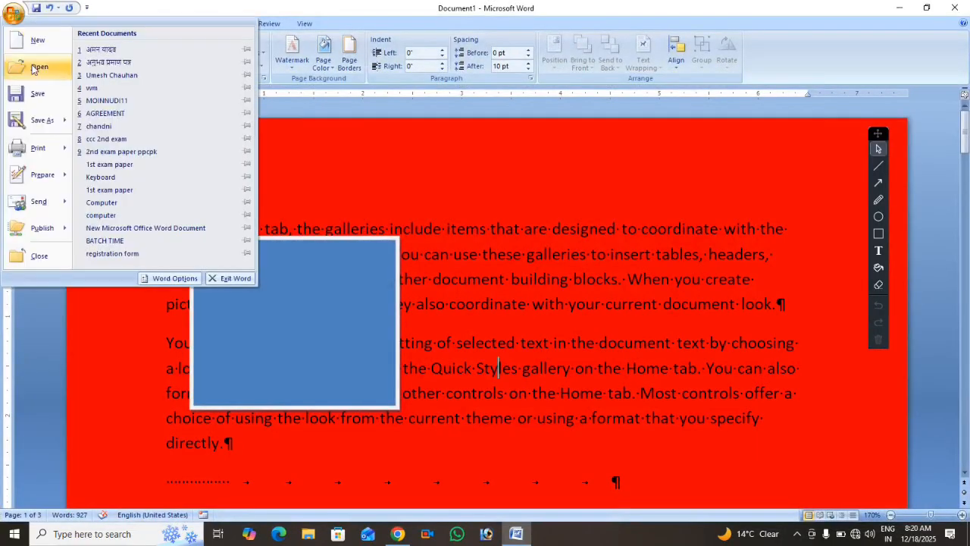
click(173, 279)
click(259, 105)
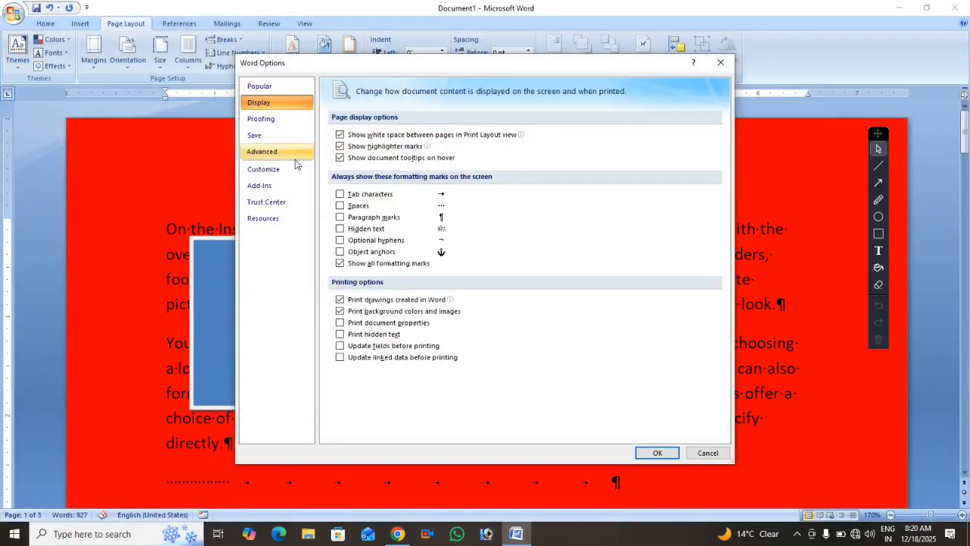
click(348, 327)
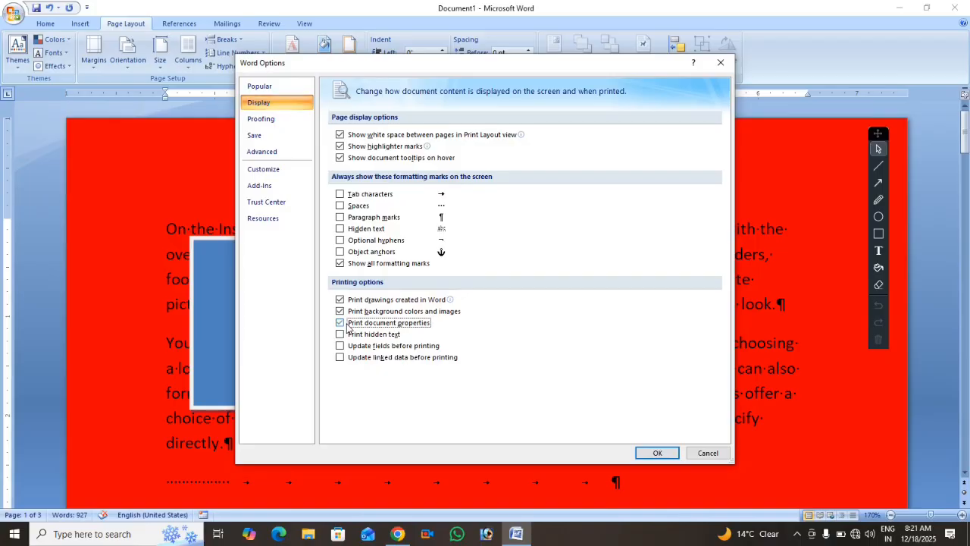
click(340, 323)
click(702, 453)
- Create a new blank document and fill it with sample paragraphs using =rand()
key(ctrl+n)
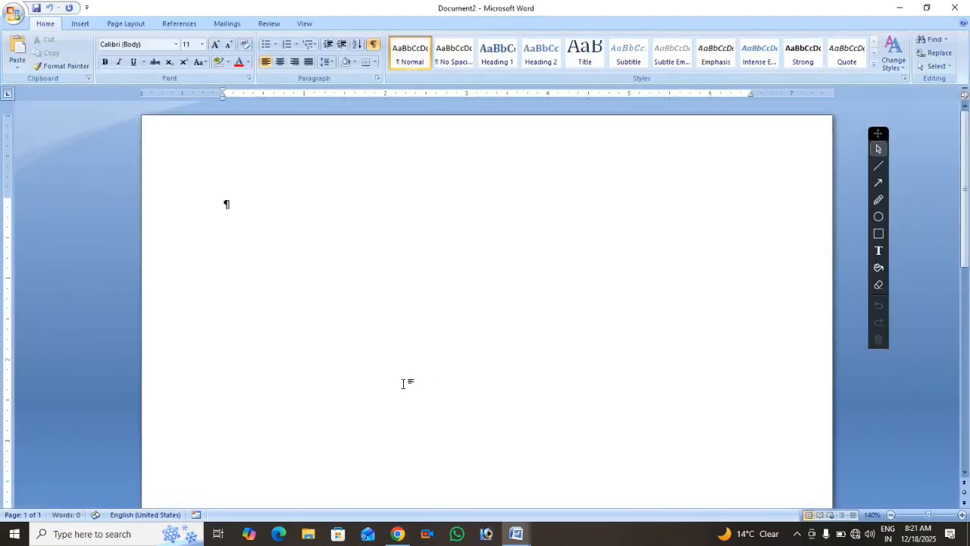
text(=rand())
key(Return)
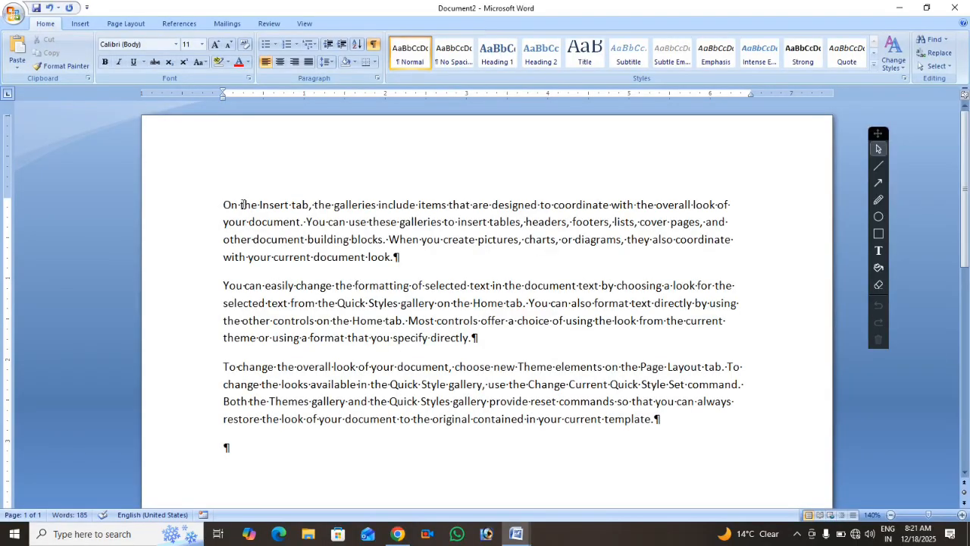
- Turn off Show all formatting marks in the Word display options and apply the change
click(13, 13)
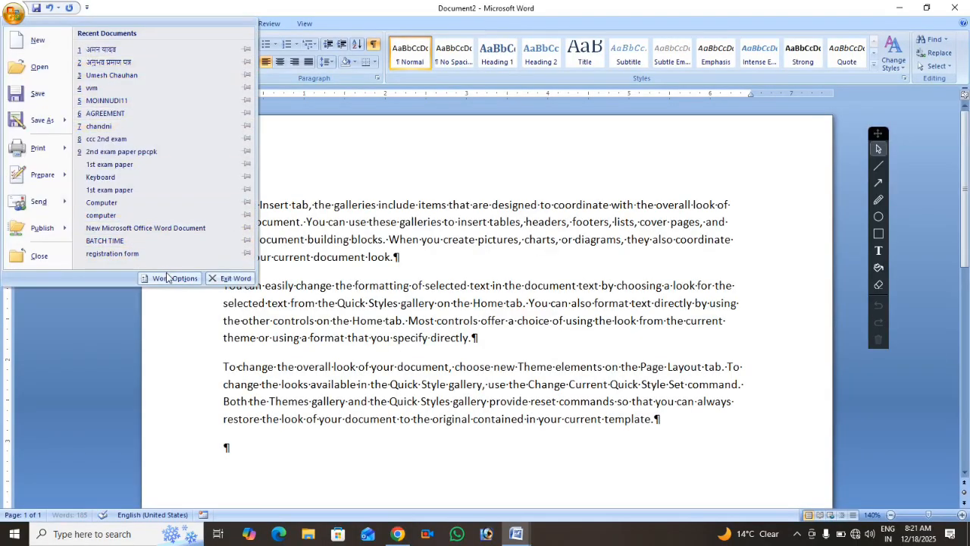
click(168, 278)
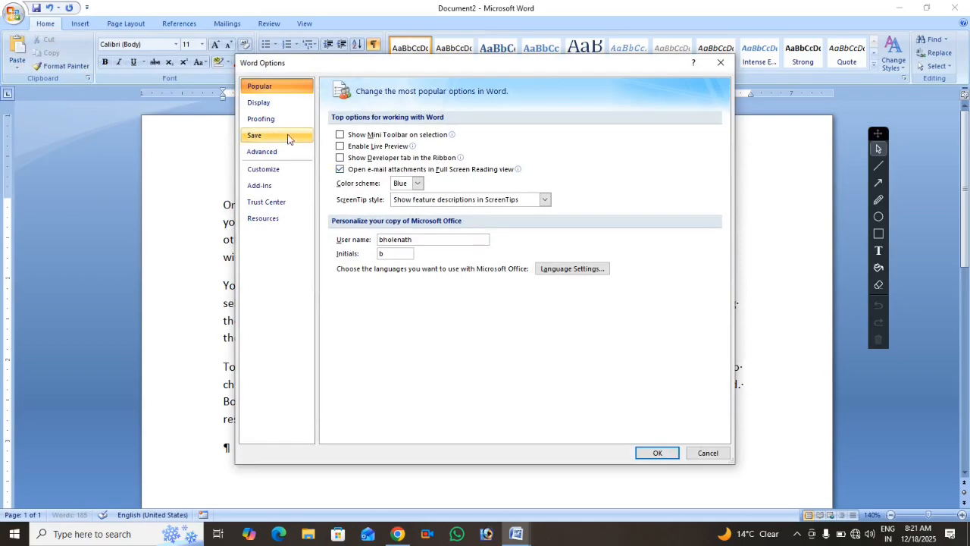
click(271, 103)
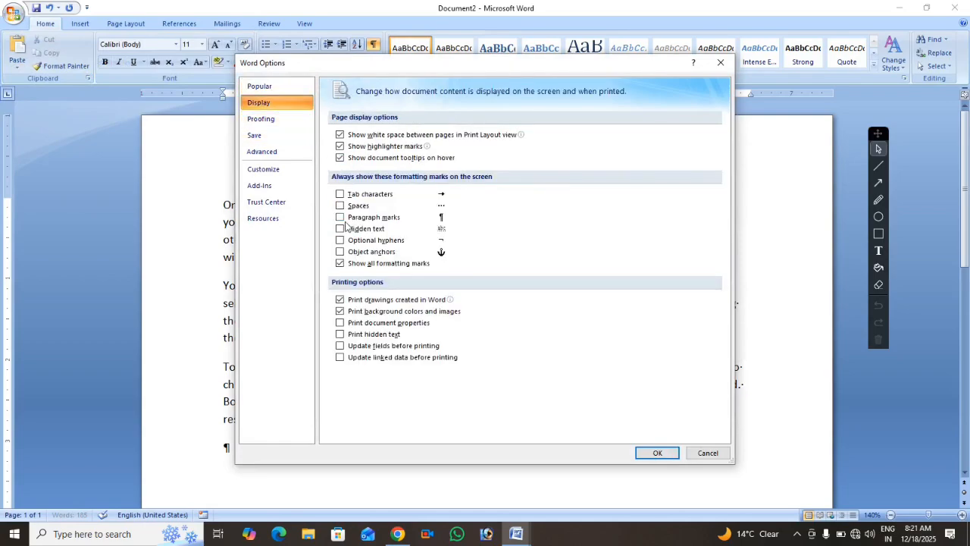
click(340, 263)
click(647, 450)
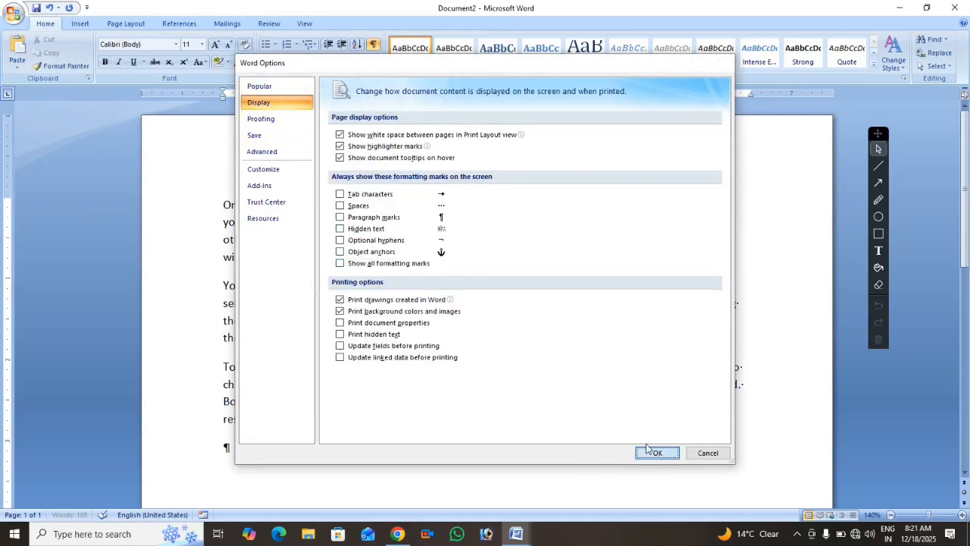
- Format the second paragraph with the Hidden font effect and check the page in print preview
drag(212, 288, 440, 346)
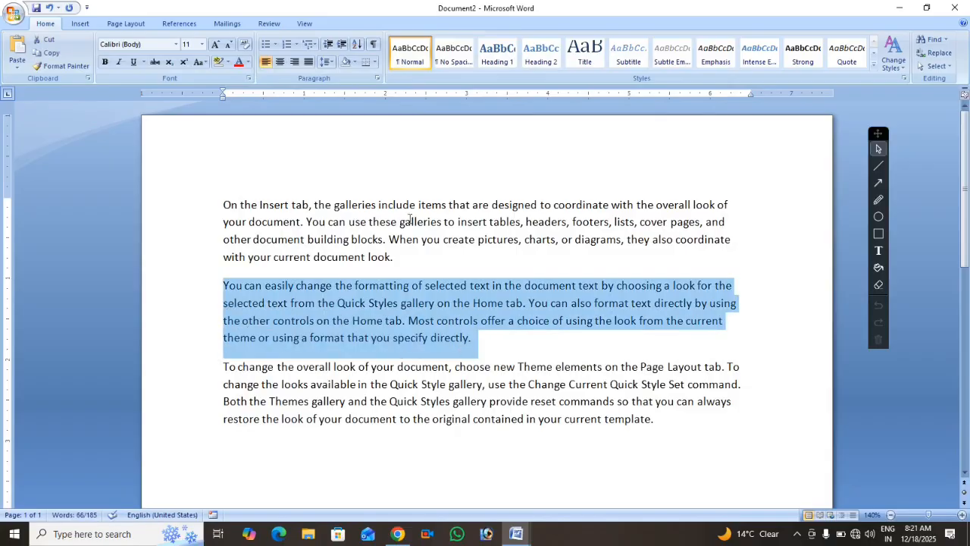
click(14, 13)
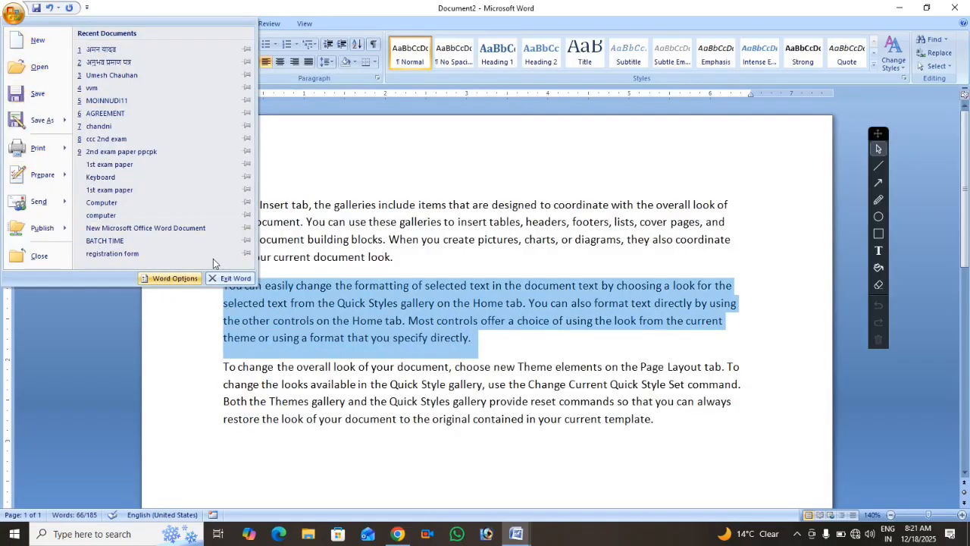
click(304, 195)
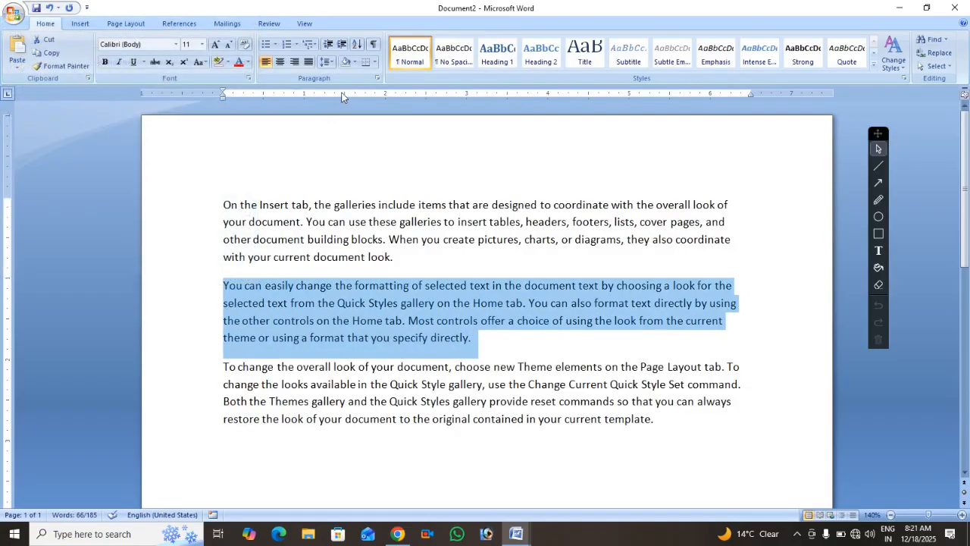
click(248, 78)
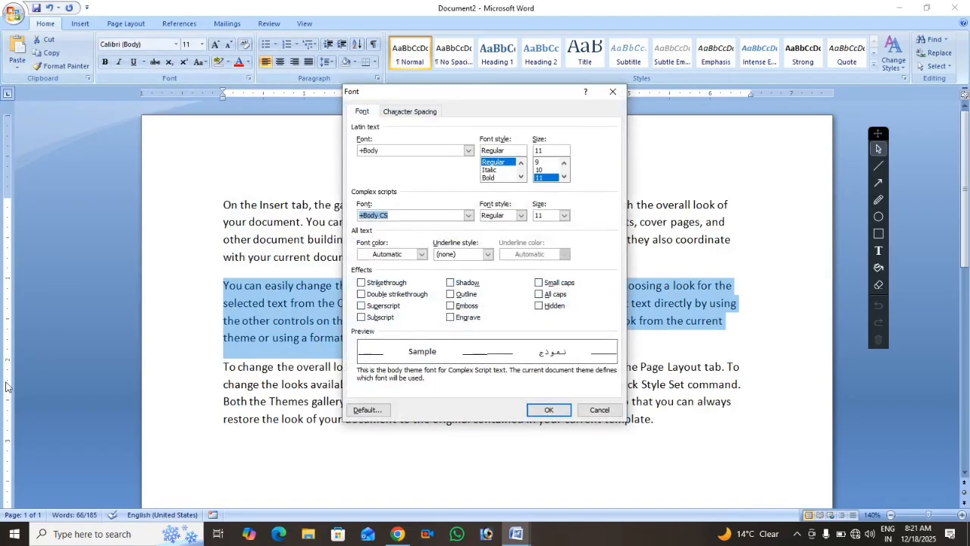
click(554, 307)
click(551, 409)
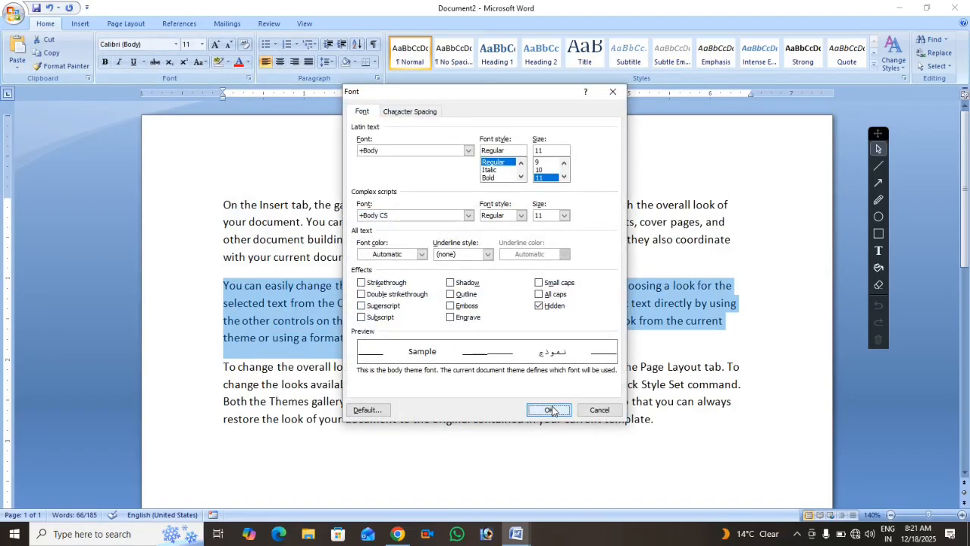
key(ctrl+F2)
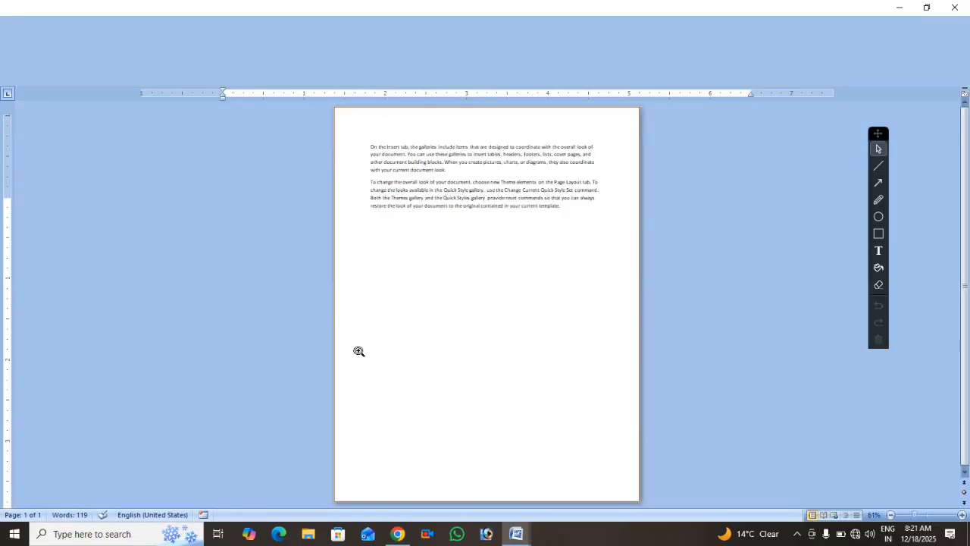
key(Escape)
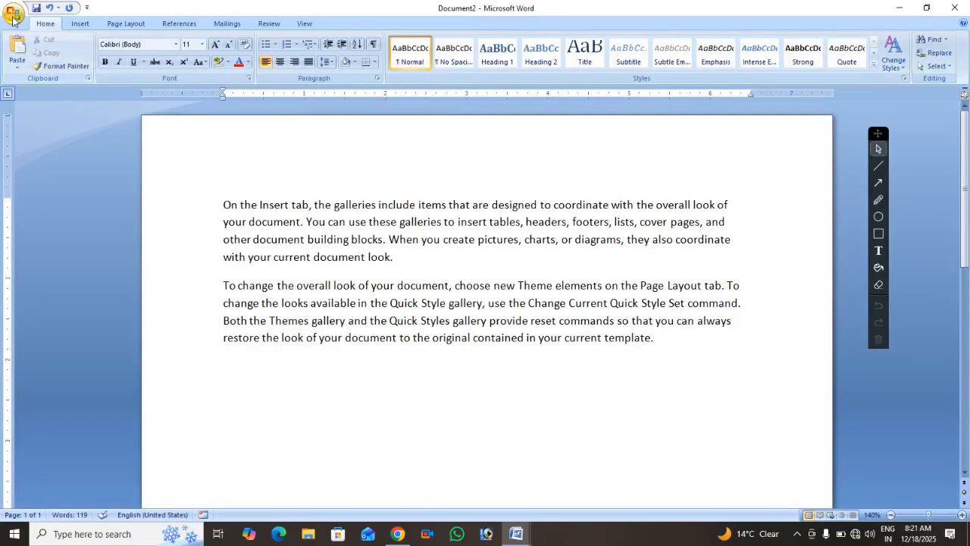
- Turn on Print hidden text in the Word display options and check the second paragraph in print preview
click(14, 13)
click(173, 279)
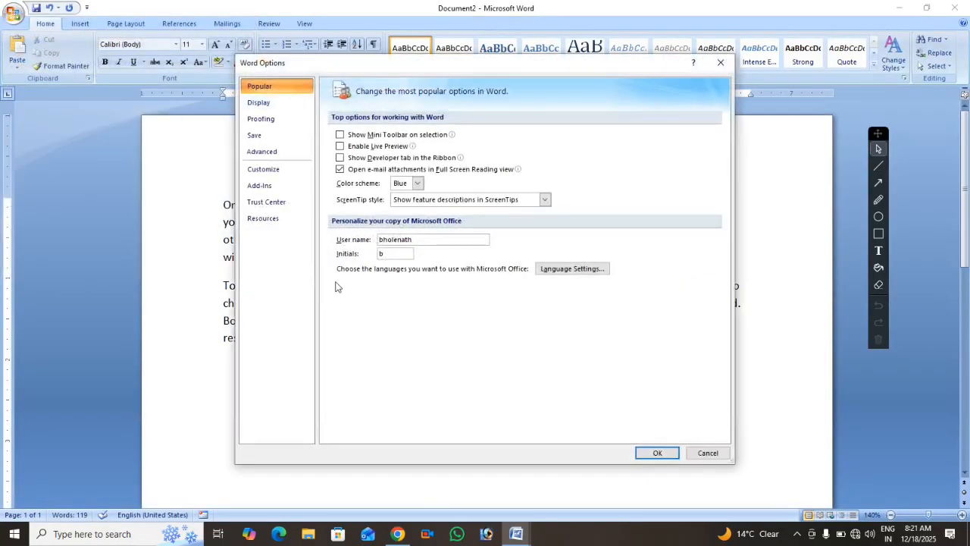
click(258, 106)
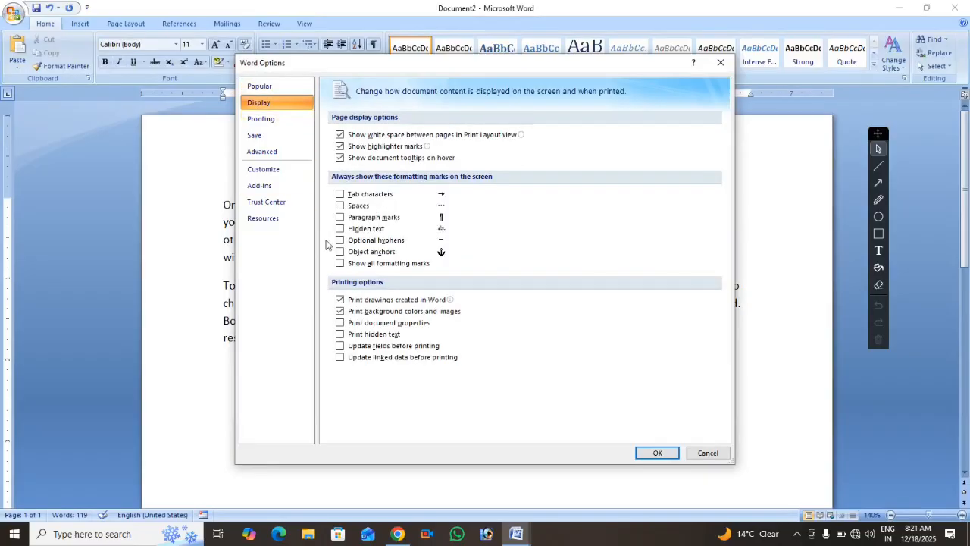
click(340, 335)
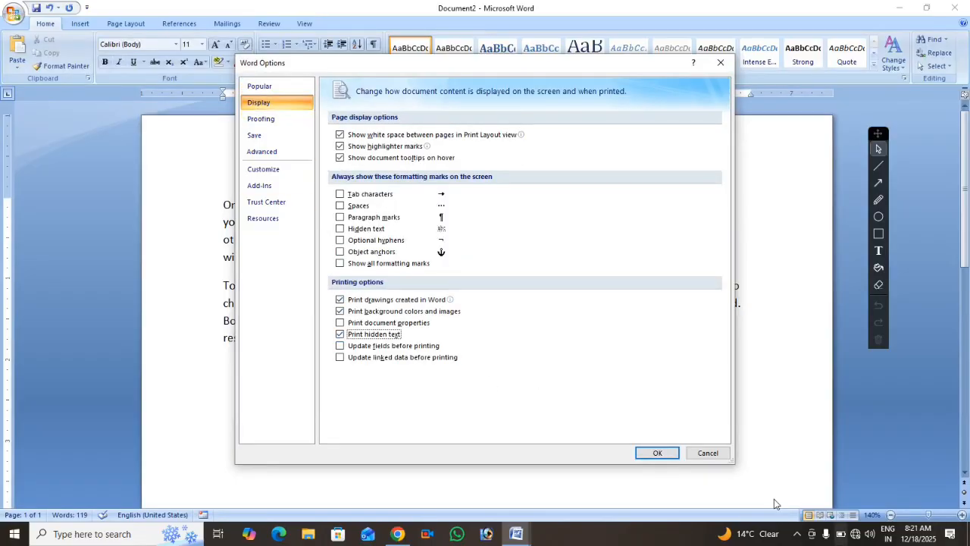
click(660, 457)
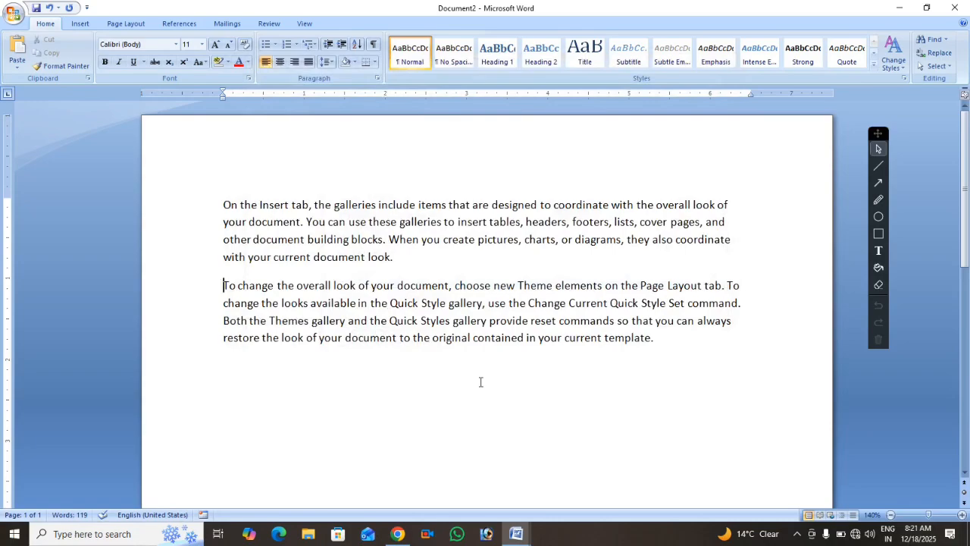
key(ctrl+F2)
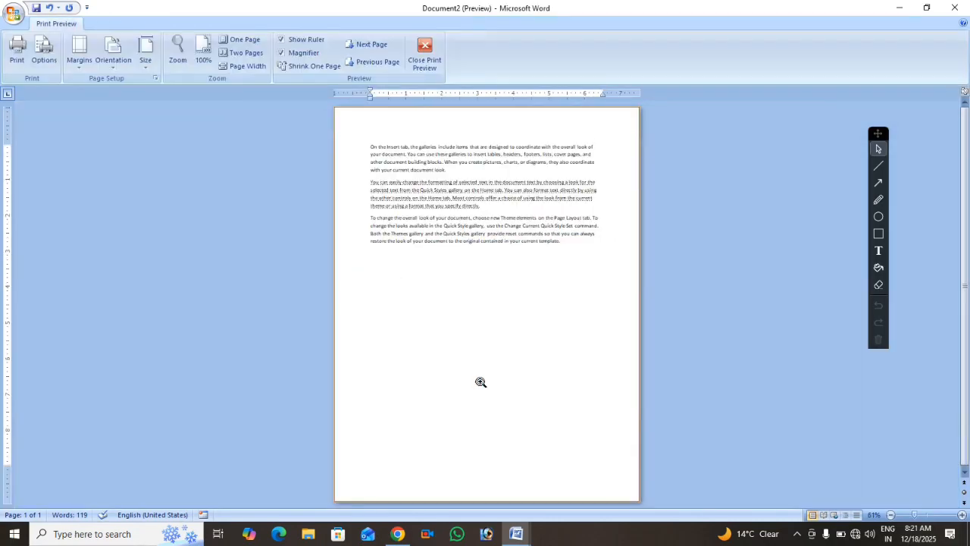
click(442, 212)
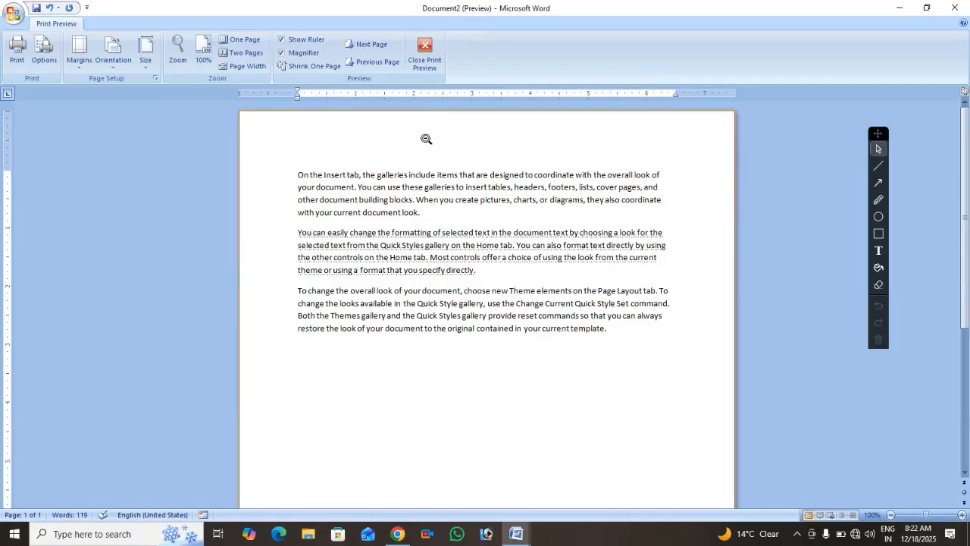
click(424, 55)
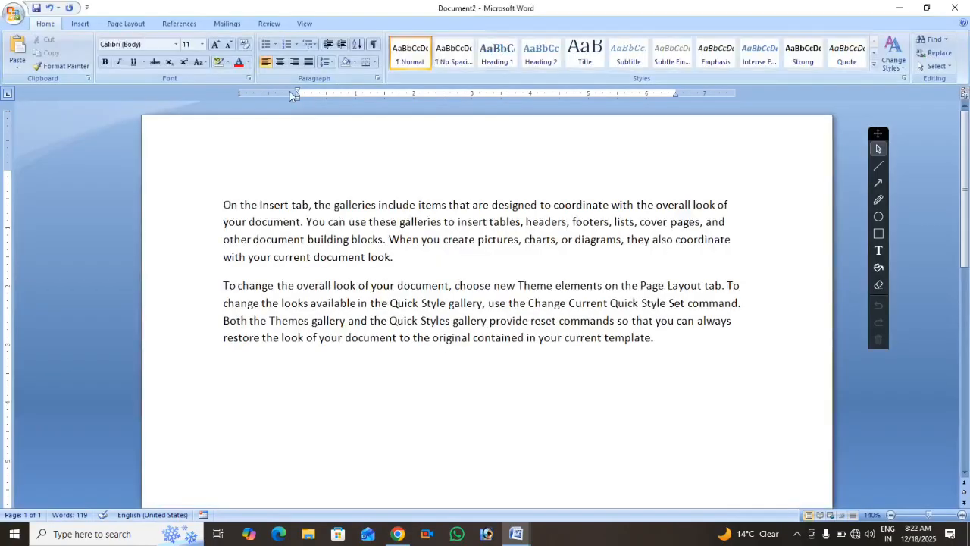
- Turn on always showing Hidden text marks in the Word display options and check the page in print preview
click(14, 23)
click(168, 279)
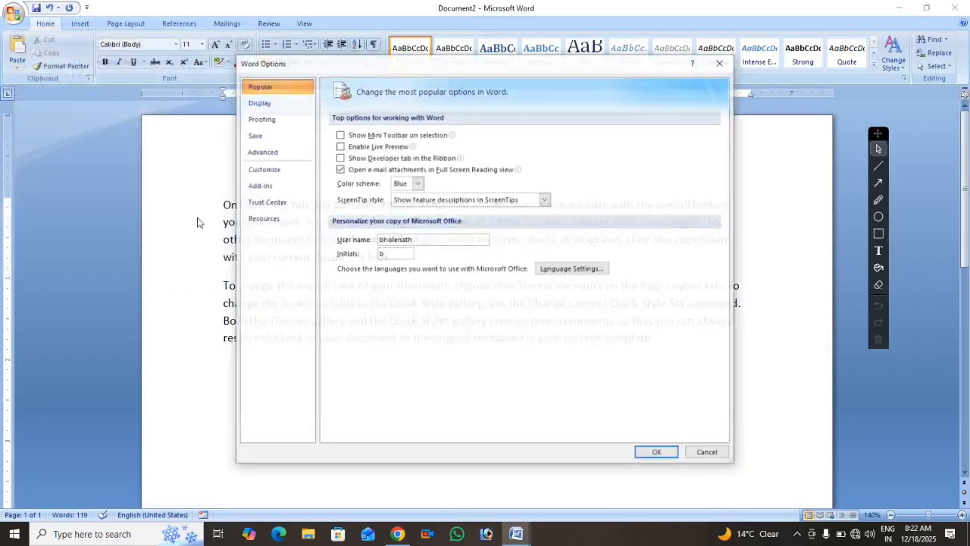
click(269, 104)
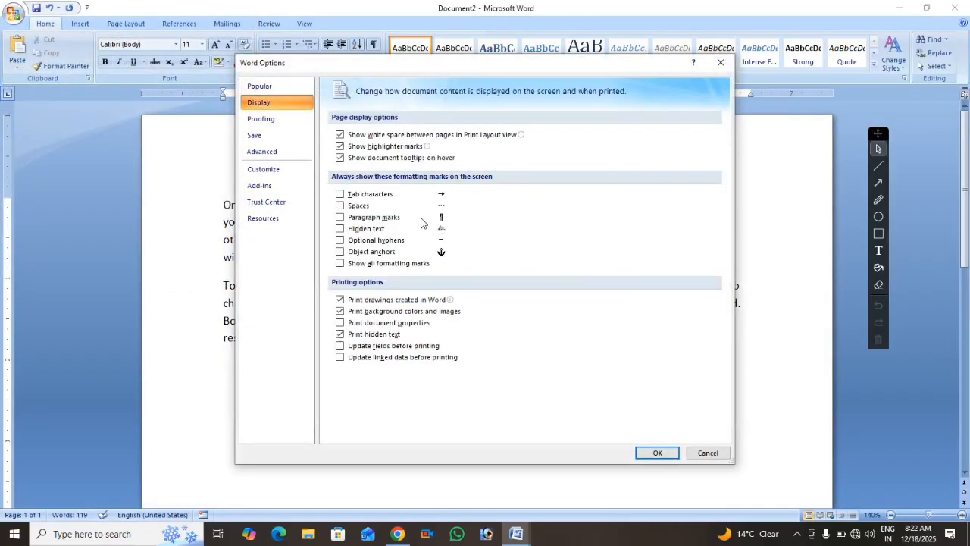
click(339, 228)
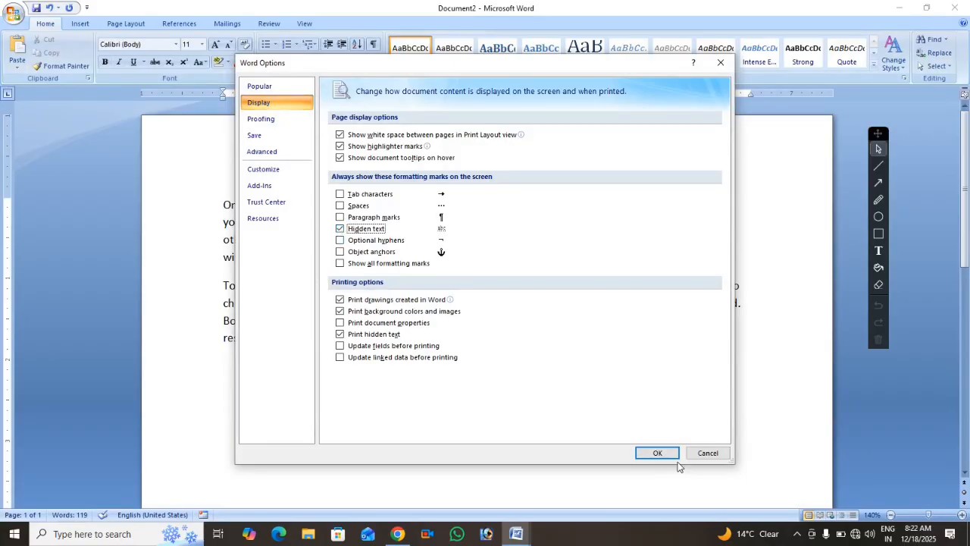
click(656, 453)
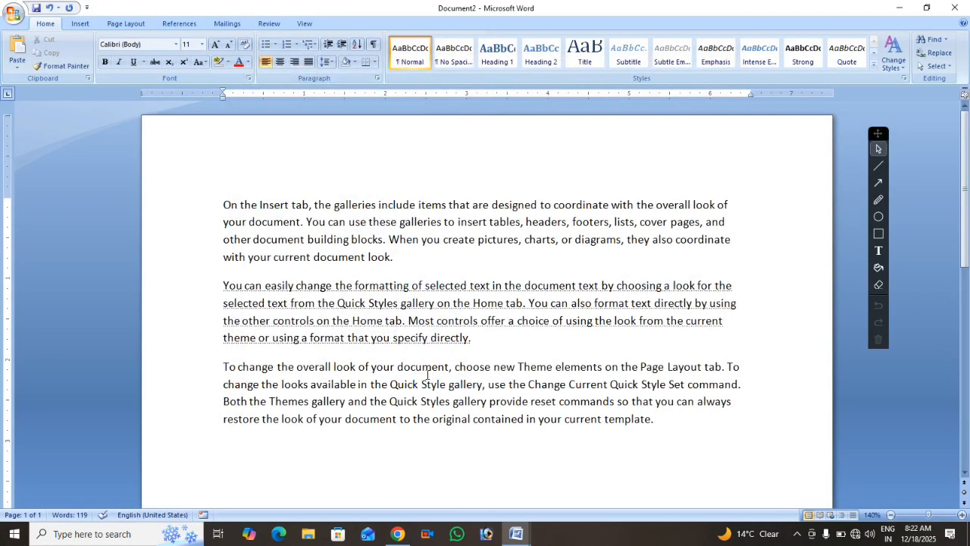
key(ctrl+F2)
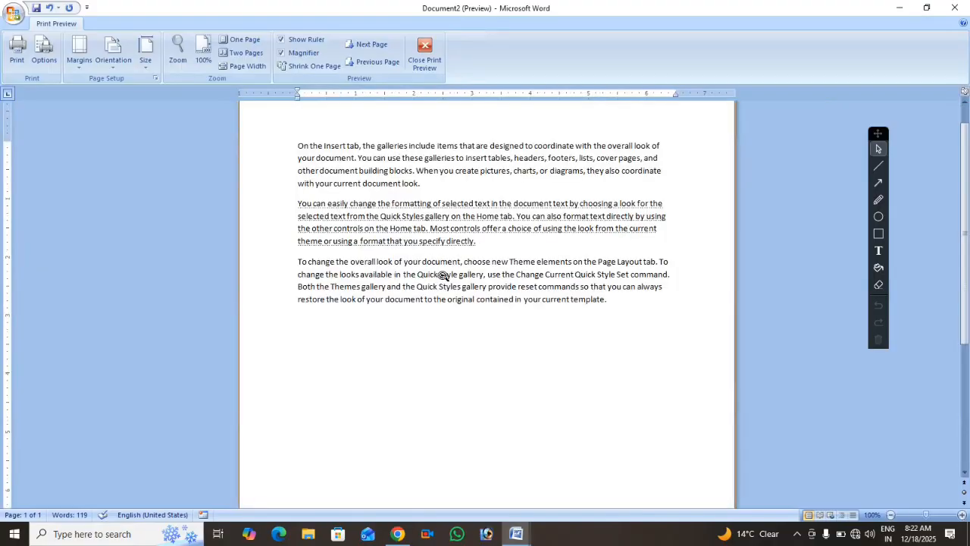
key(ctrl+F2)
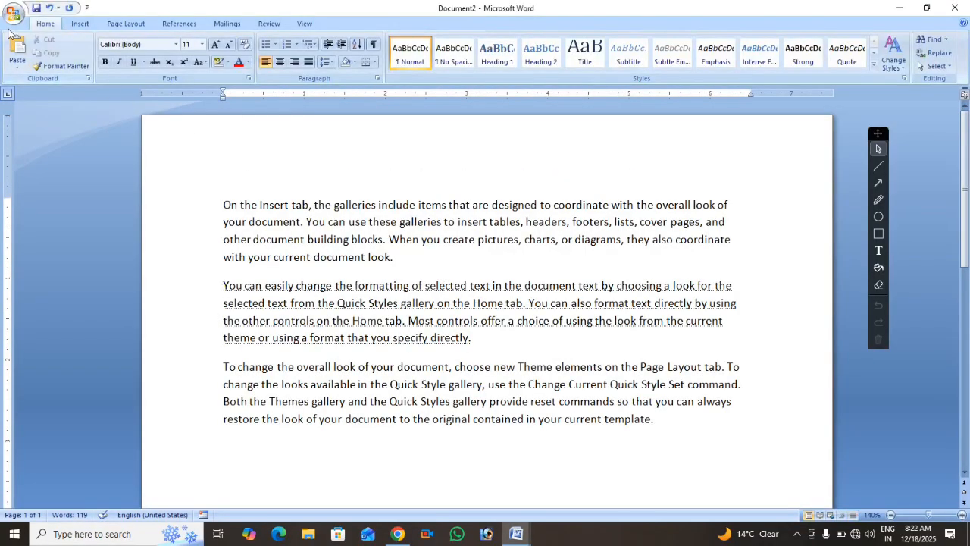
- Turn off both Print hidden text and the Hidden text formatting mark in the Word display options
click(14, 13)
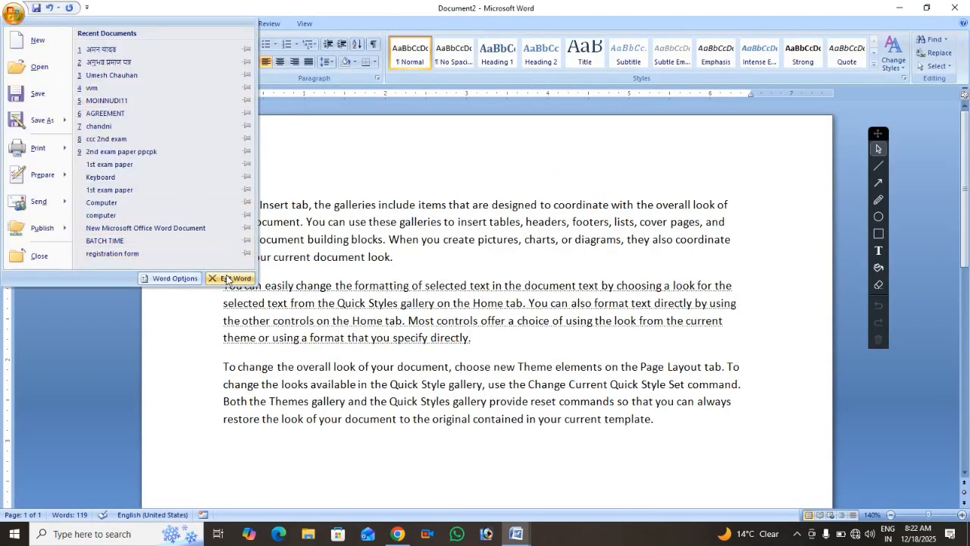
click(174, 278)
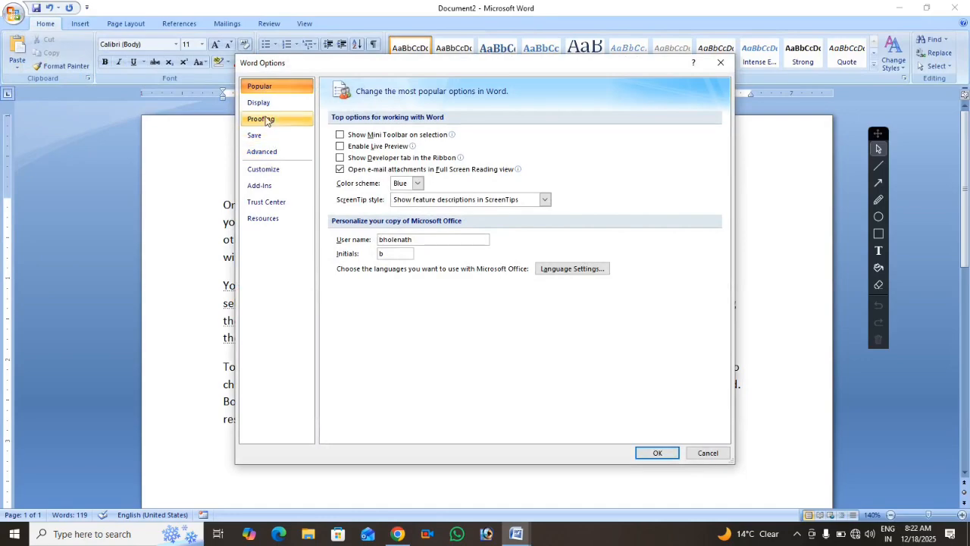
click(260, 103)
click(340, 334)
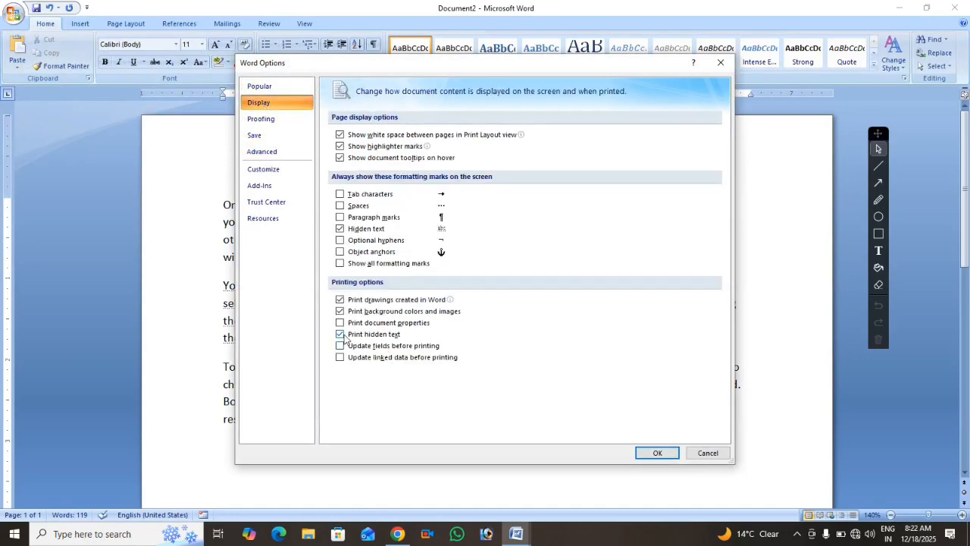
click(340, 334)
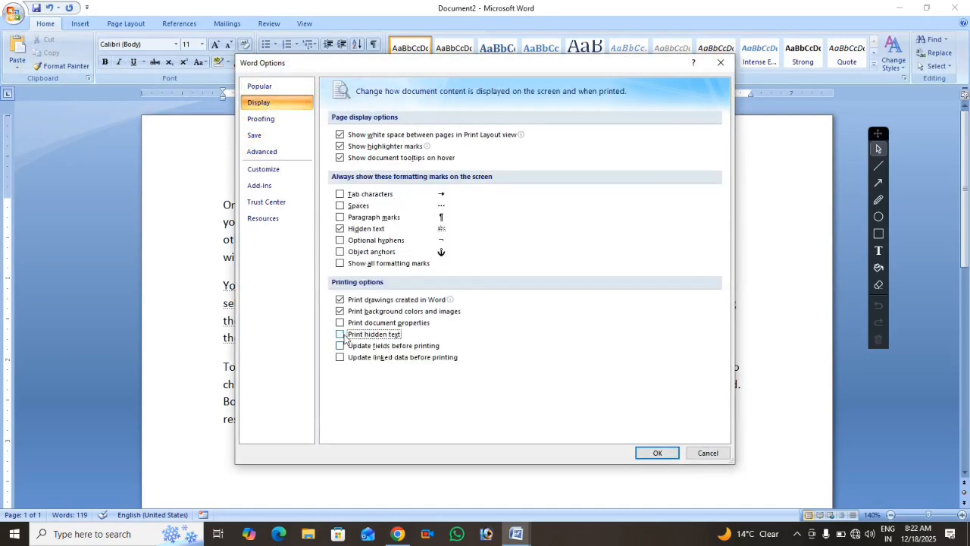
click(341, 229)
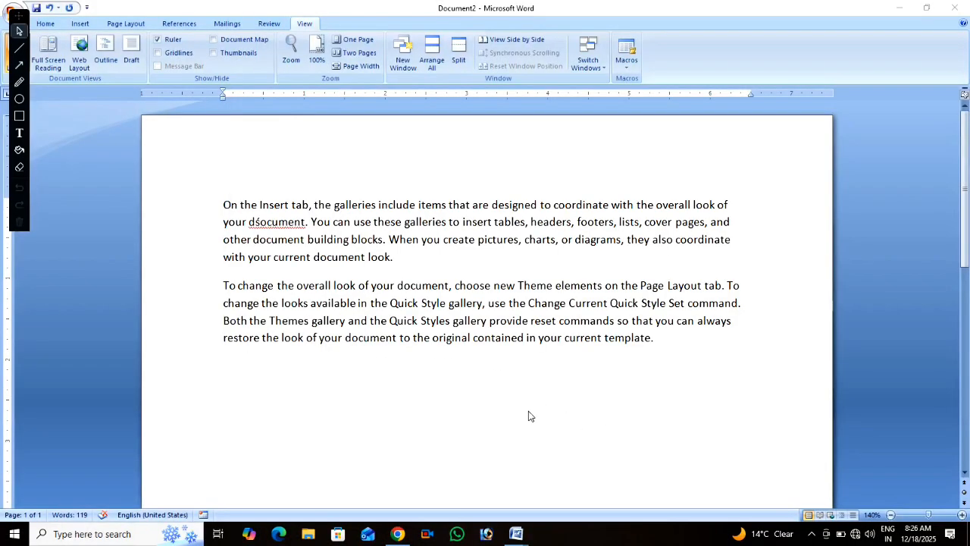
- Open the Display page of Word Options to review the printing options
drag(23, 17, 969, 275)
click(14, 15)
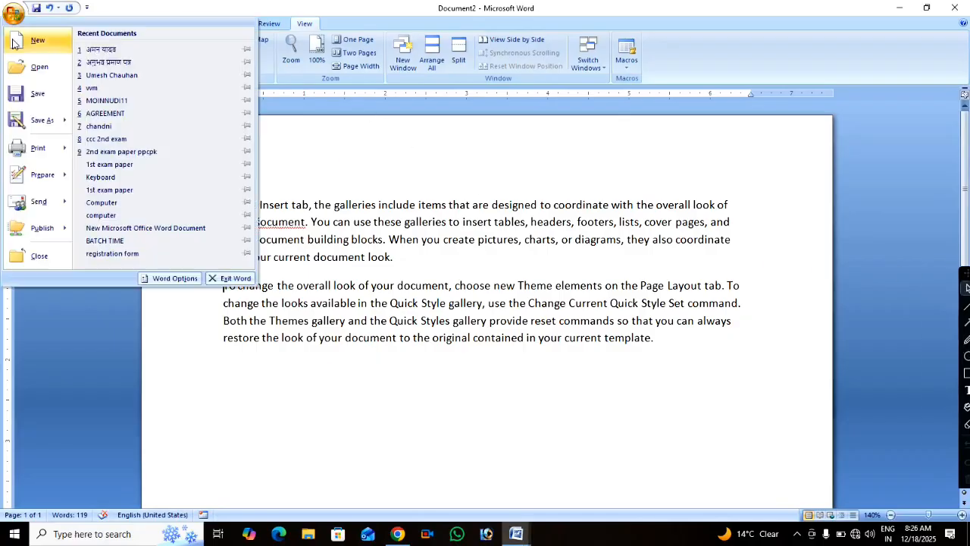
click(174, 279)
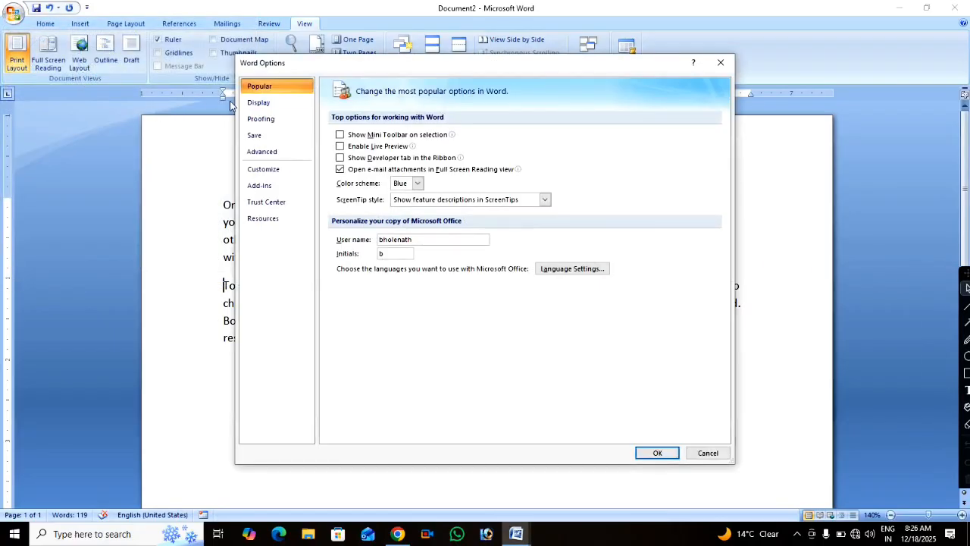
click(262, 104)
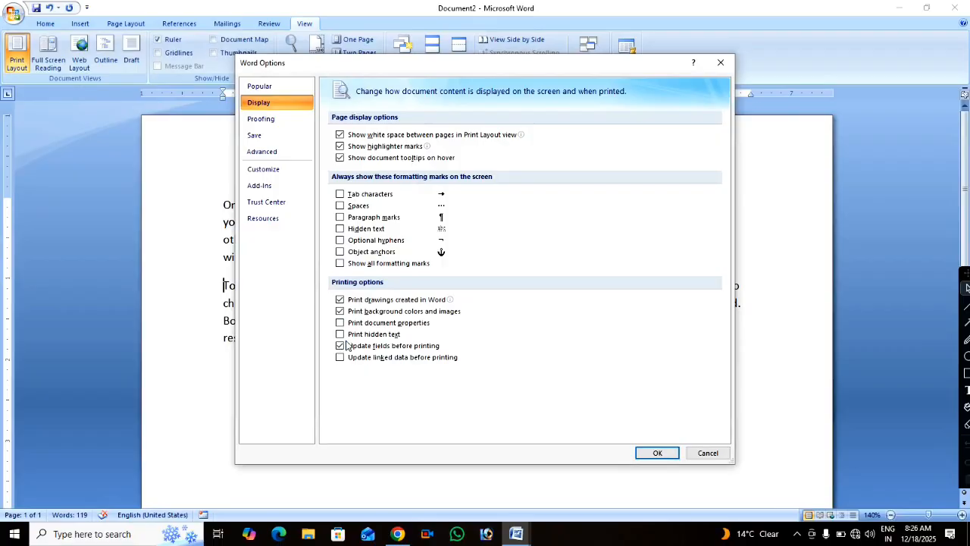